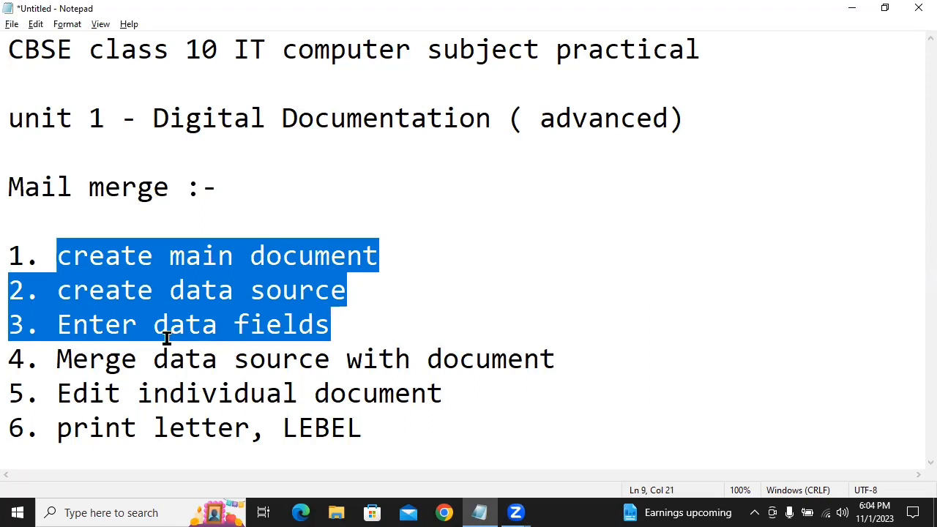
Review the merge, edit-document and print-letter steps in the Notepad notes, then show the desktop
drag(153, 359, 556, 368)
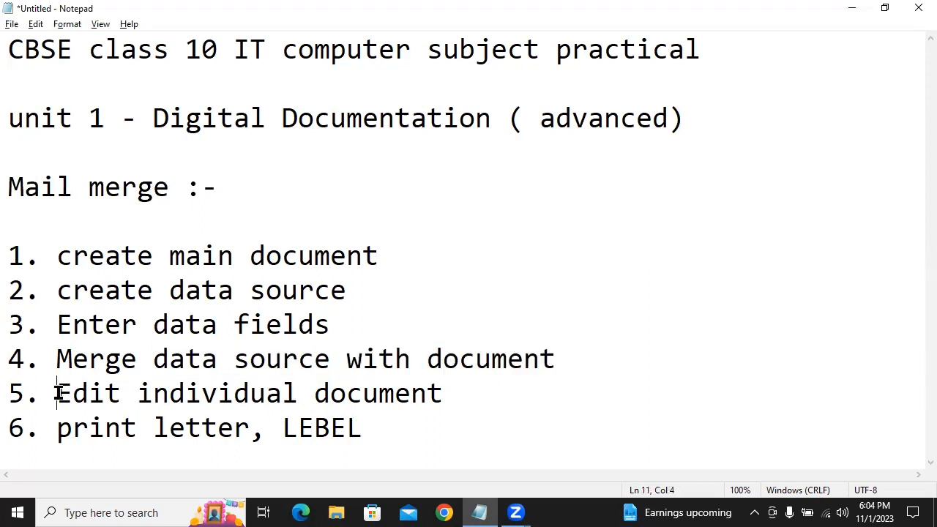
drag(57, 393, 453, 404)
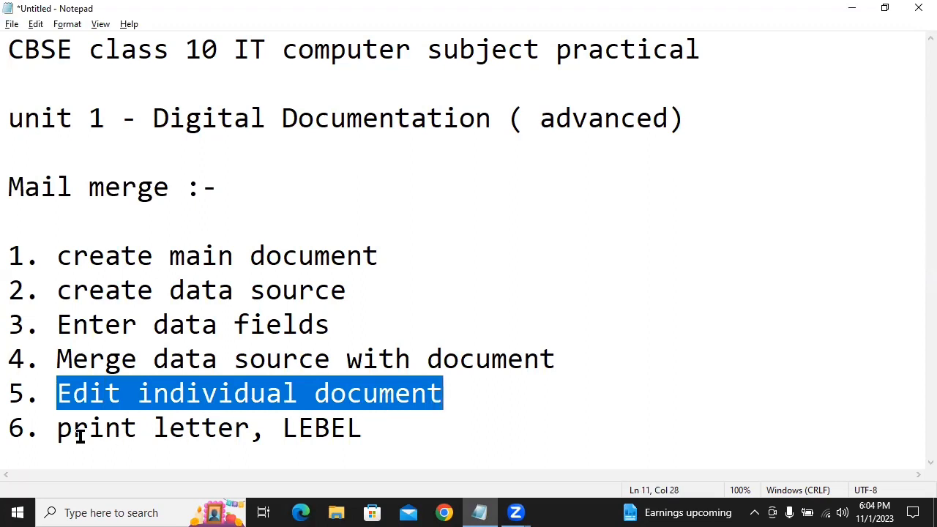
drag(61, 435, 291, 428)
double_click(368, 426)
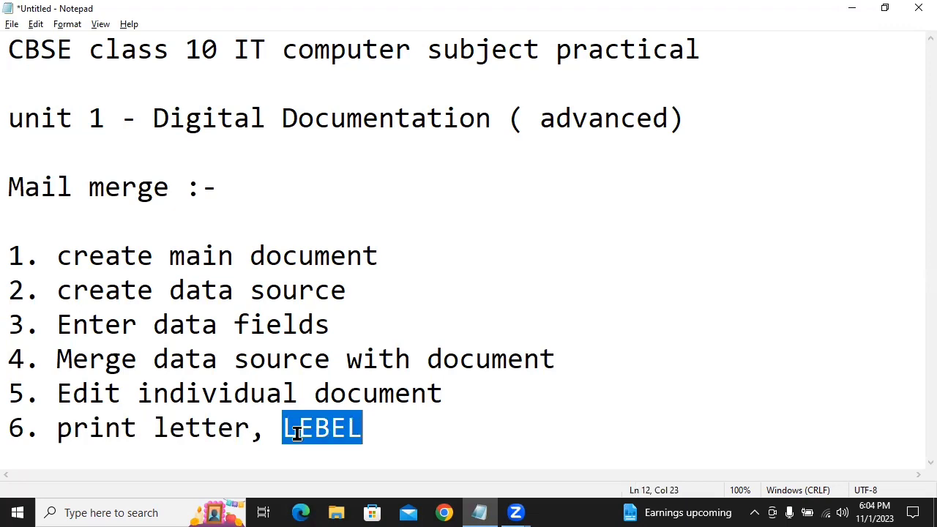
click(378, 431)
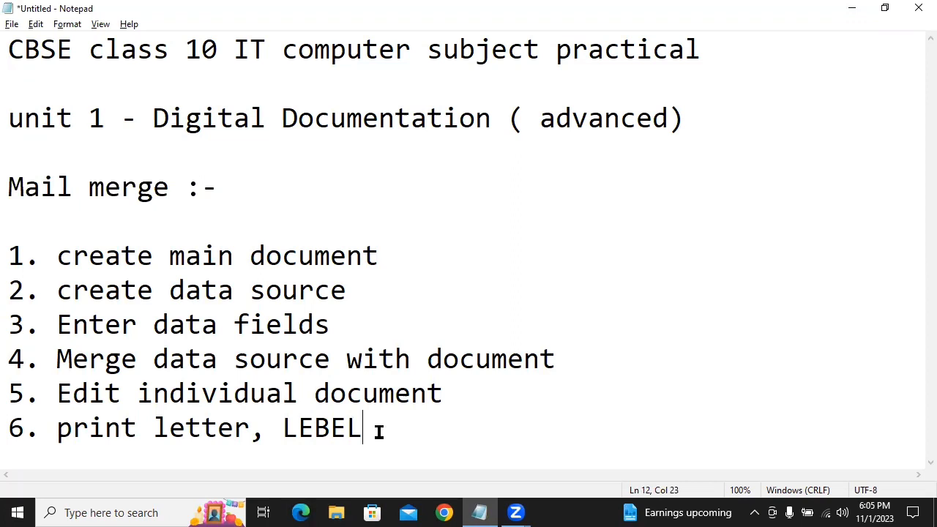
key(super+d)
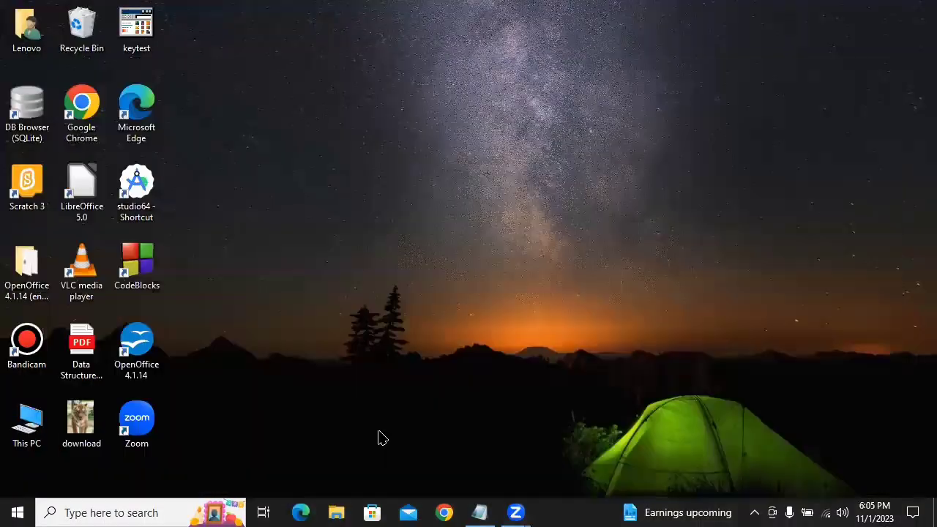
Launch OpenOffice 4.1.14 and create a blank text document, Untitled 1, checking the Notepad notes
click(147, 338)
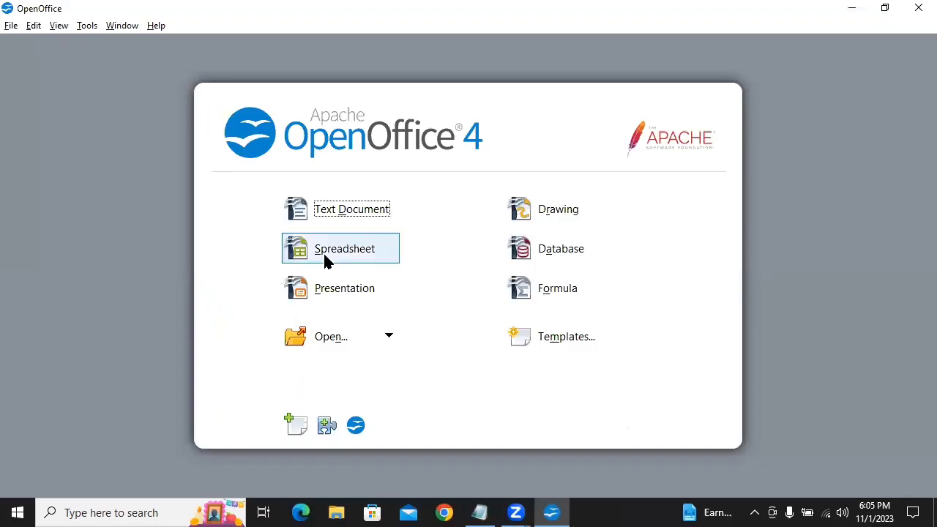
click(359, 223)
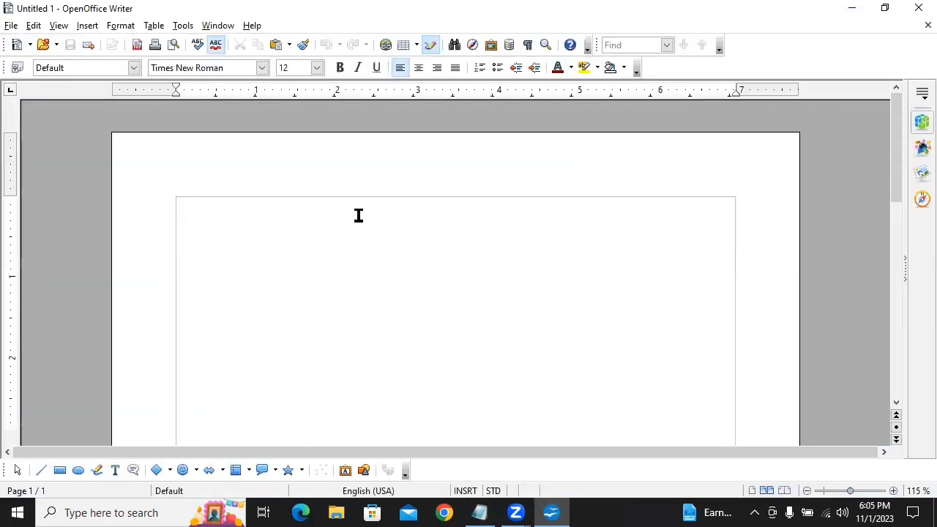
key(alt+Tab)
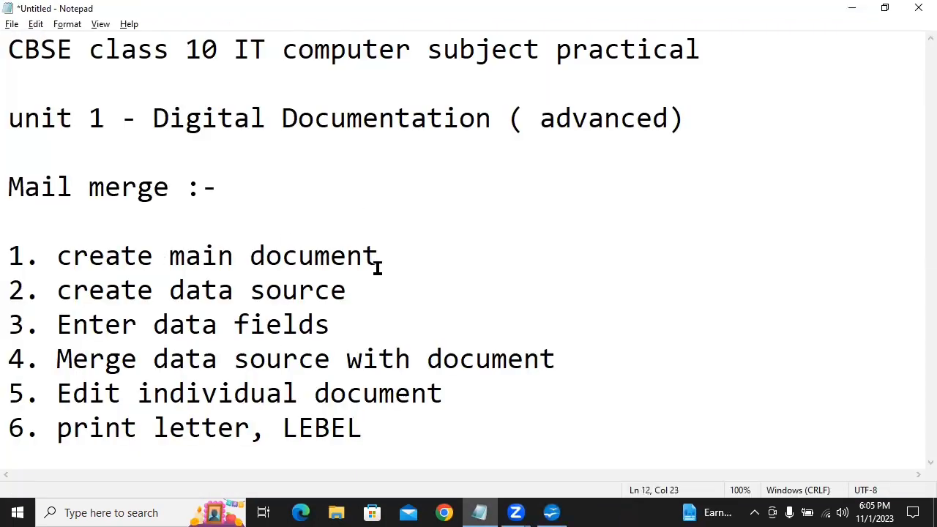
key(alt+Tab)
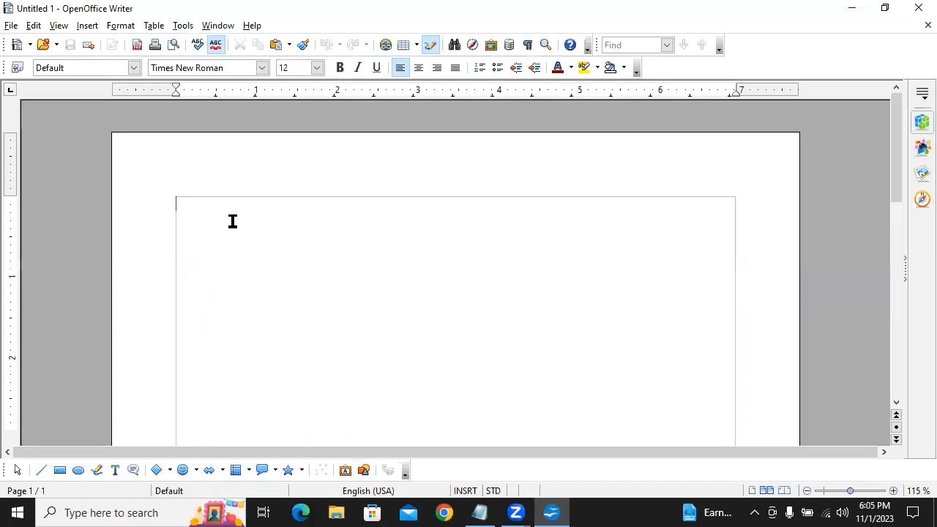
Run Tools > Mail Merge Wizard using the current document and the Letter type
click(183, 28)
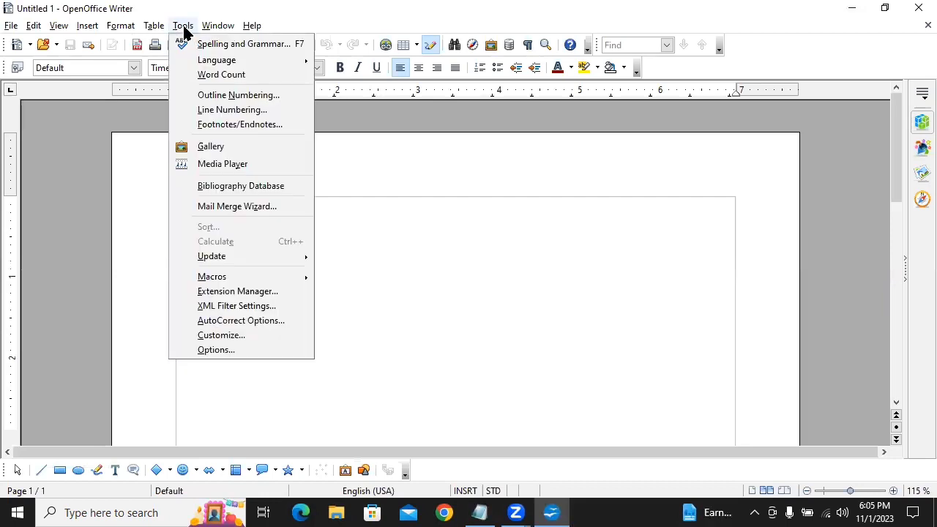
click(291, 213)
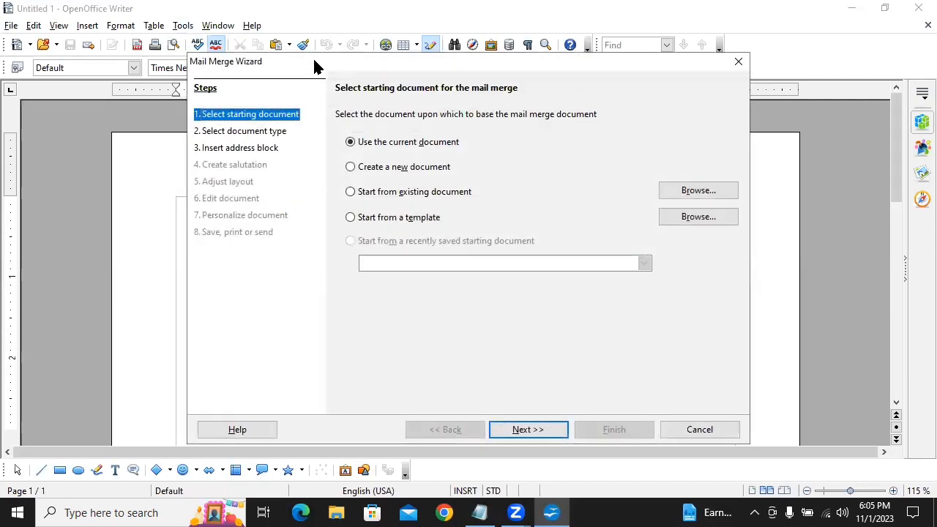
drag(315, 67, 541, 56)
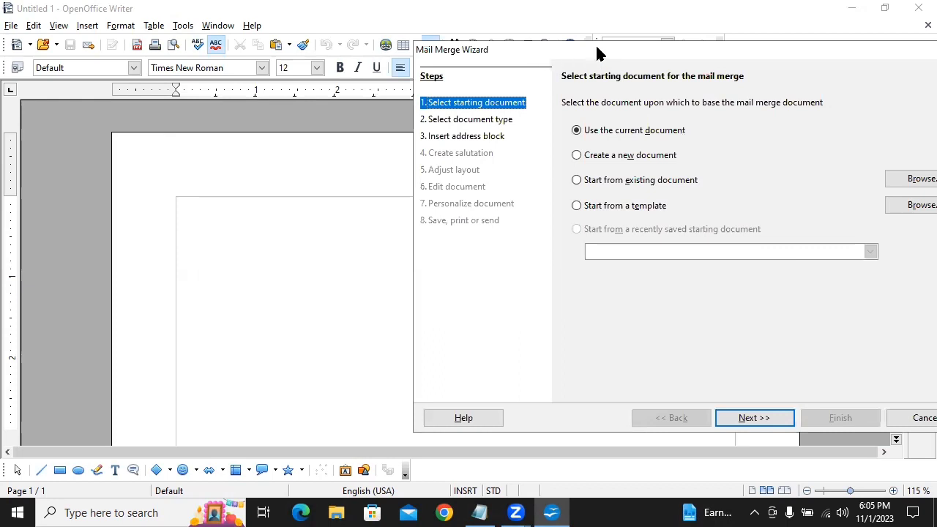
drag(596, 53, 543, 50)
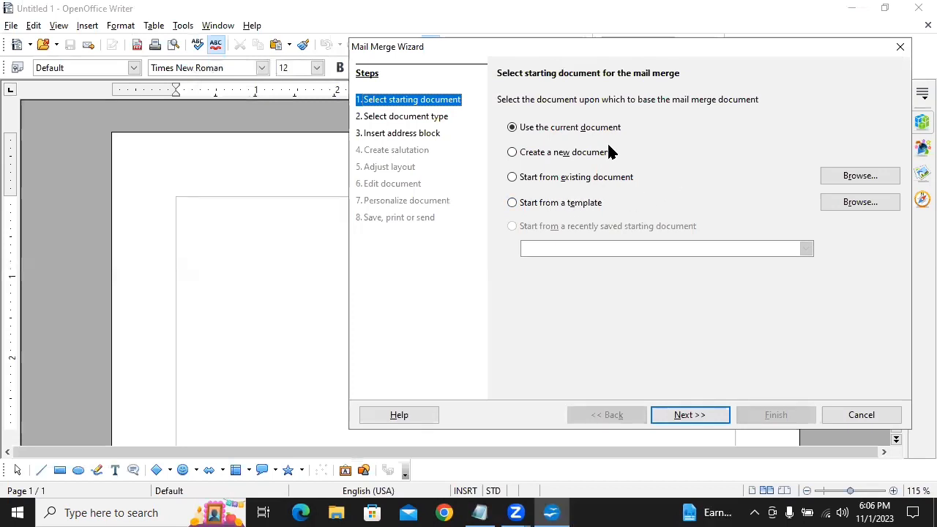
click(718, 415)
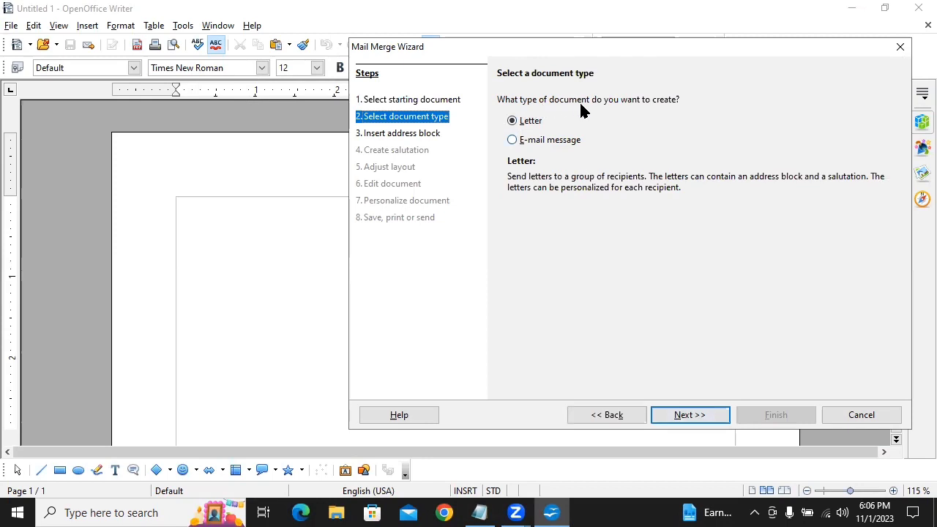
click(715, 415)
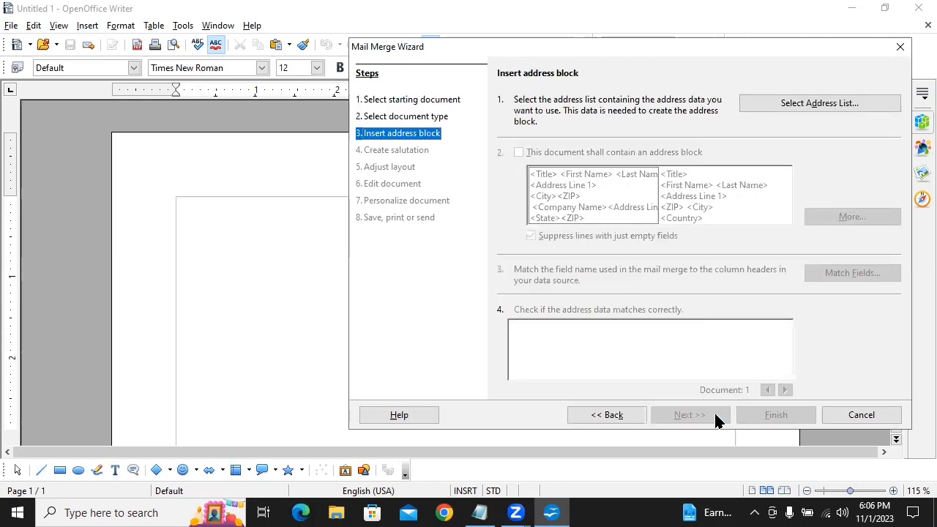
key(alt+Tab)
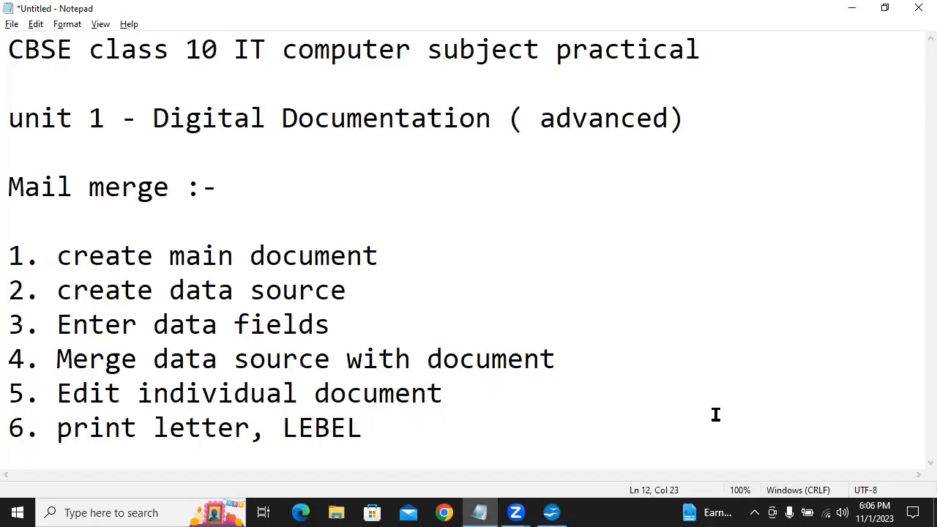
drag(59, 255, 420, 252)
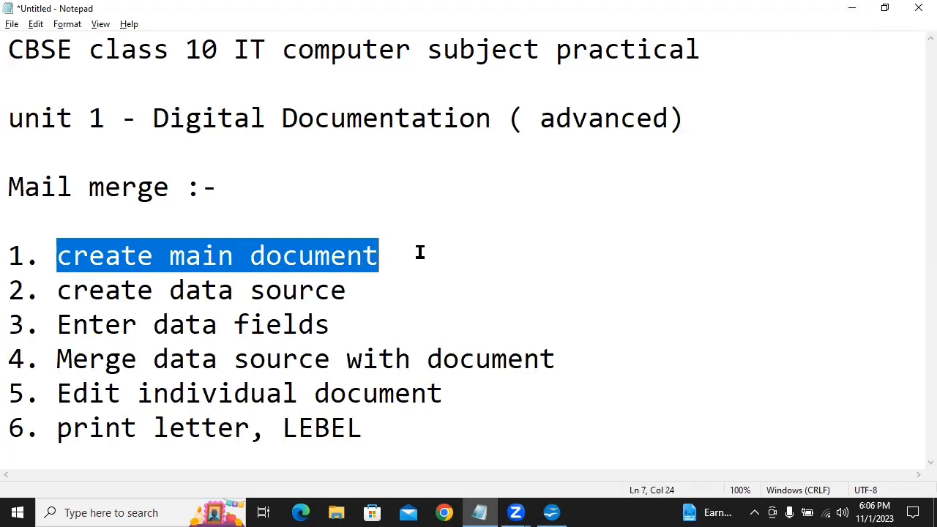
click(57, 293)
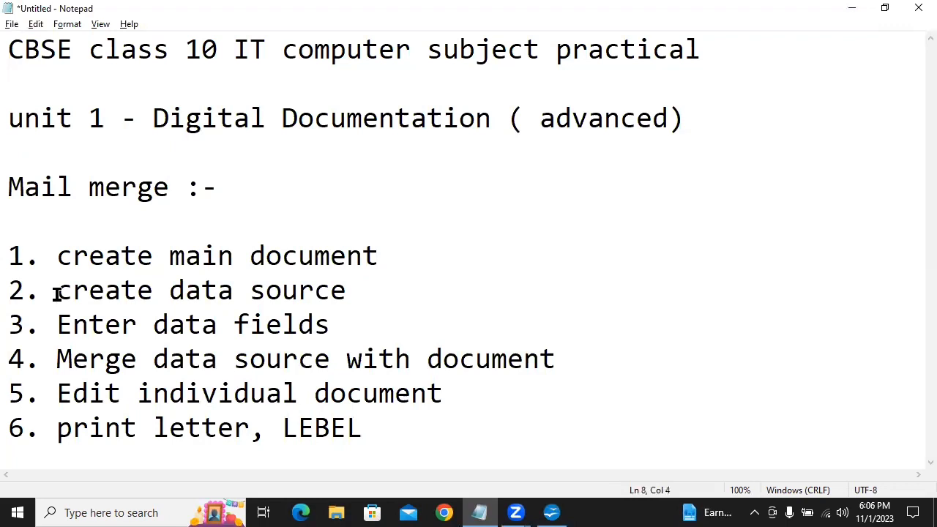
drag(57, 293, 346, 324)
key(alt+Tab)
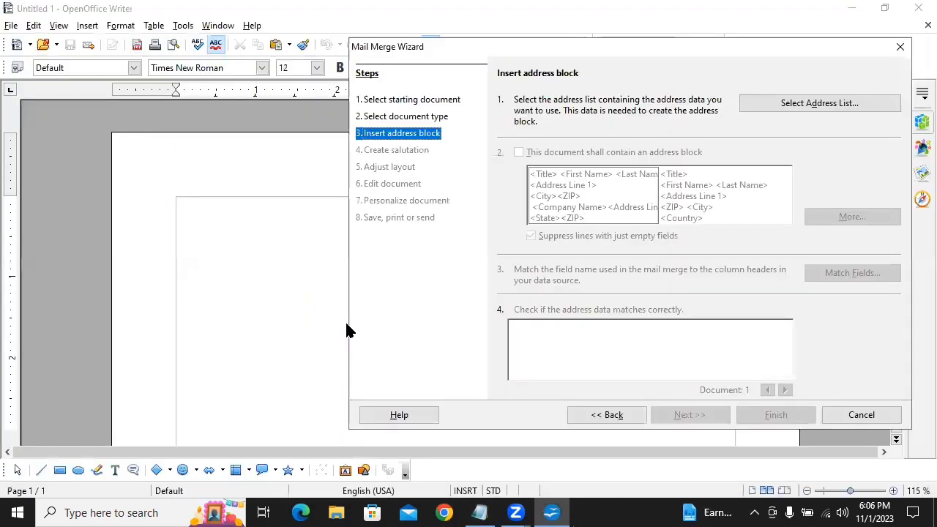
In Select Address List, pick the mylist data source, then choose Create for a new list
click(812, 110)
key(Escape)
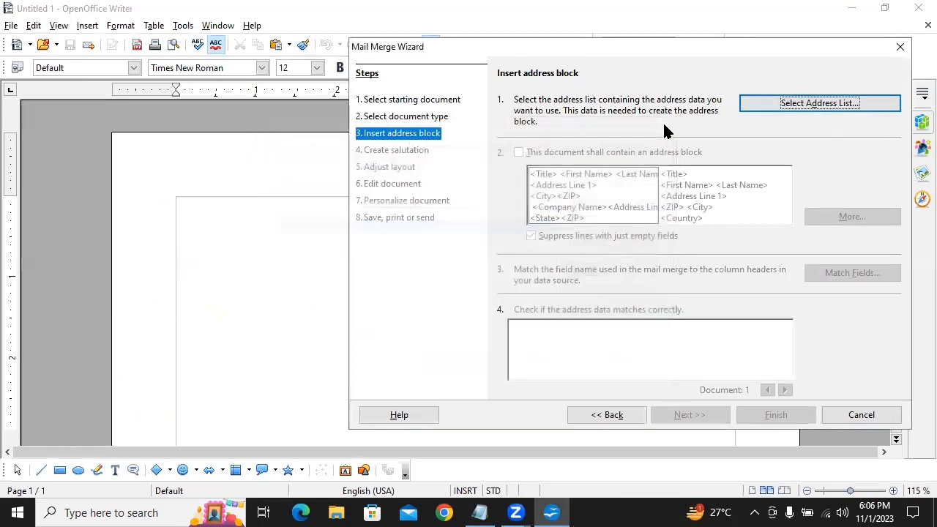
click(886, 108)
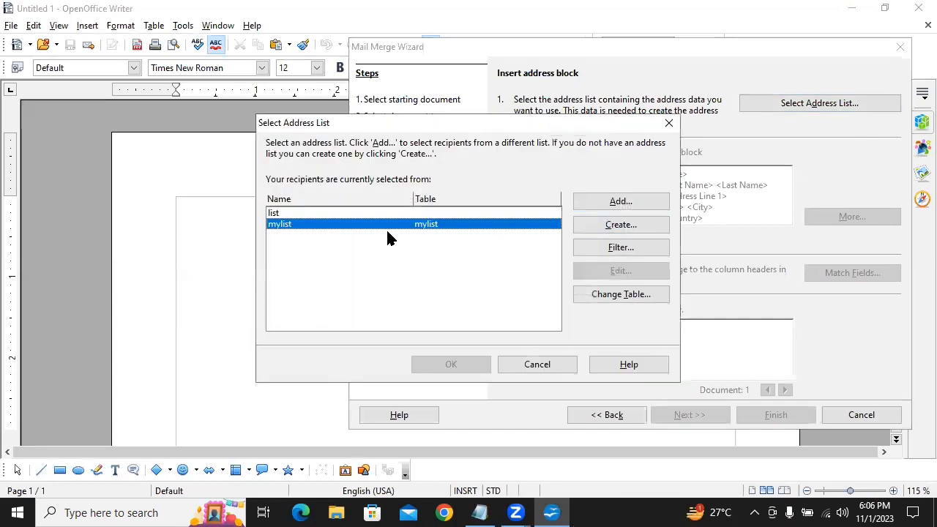
click(314, 213)
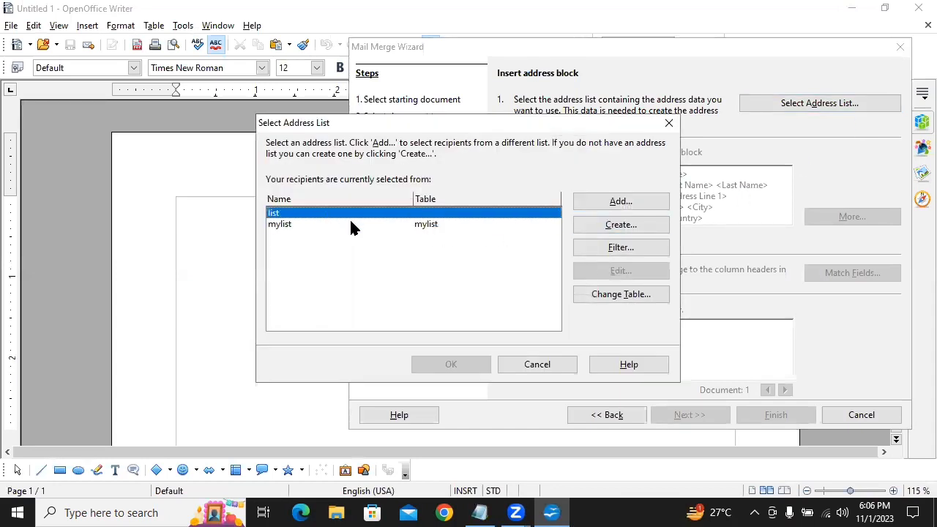
click(350, 221)
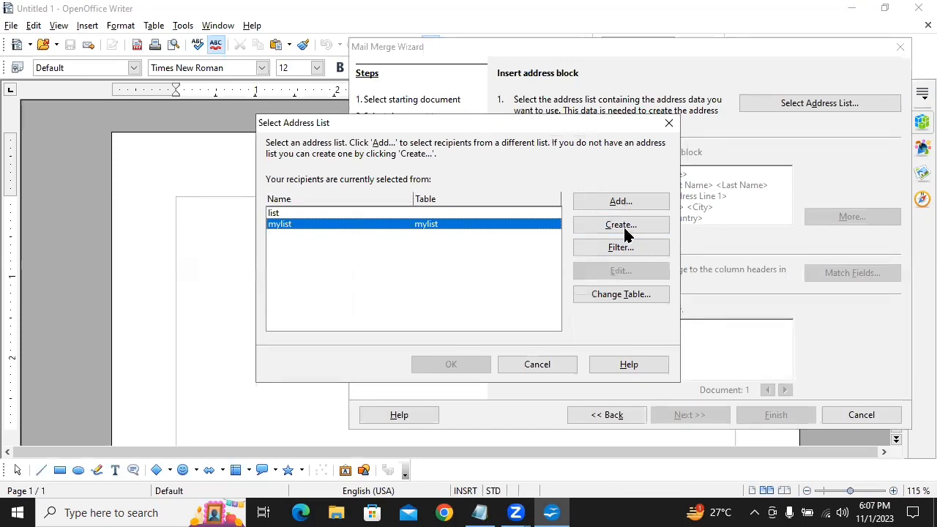
click(654, 229)
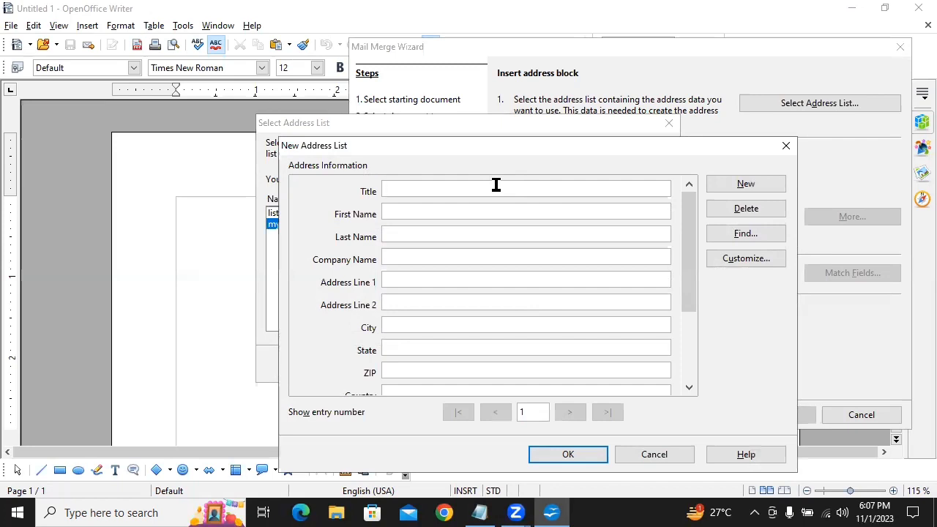
Enter the first recipient's name, company, address, city and country in the New Address List
text(M)
text(r)
text(ram)
text(g)
text(od)
text(a)
text(yodhya)
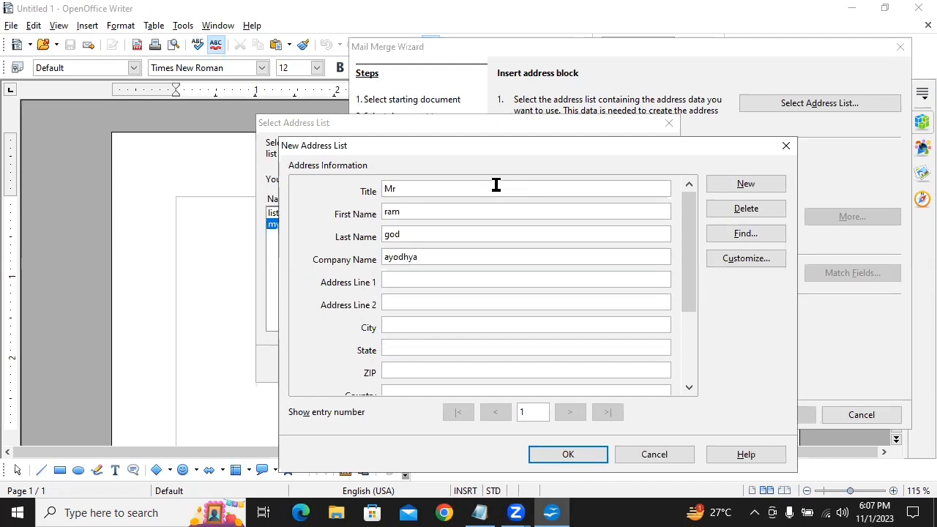
text(bharat)
text(india)
key(Tab)
text(ayodhy)
text(up)
text(111)
key(Tab)
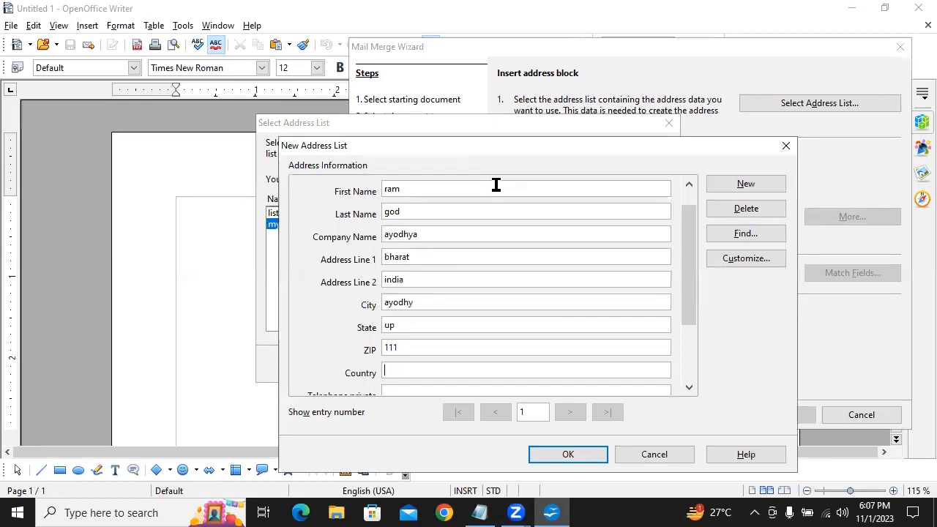
text(ryavart)
Add the first recipient's private and business phones, e-mail address and gender 'male'
key(Tab)
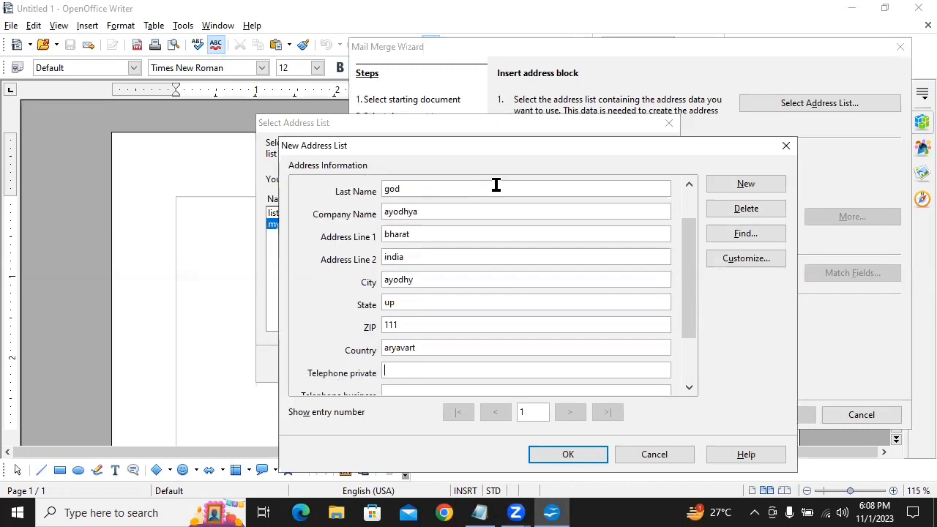
text(123)
key(Tab)
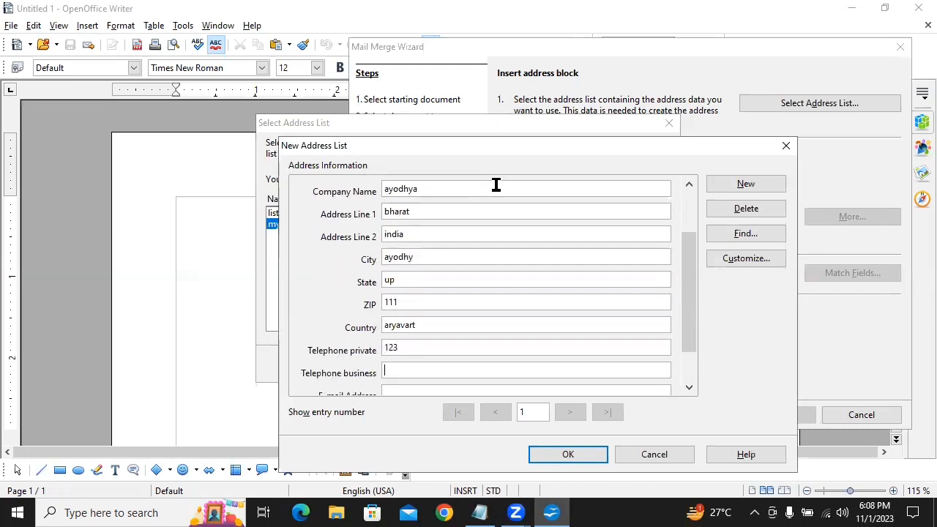
text(123)
key(Tab)
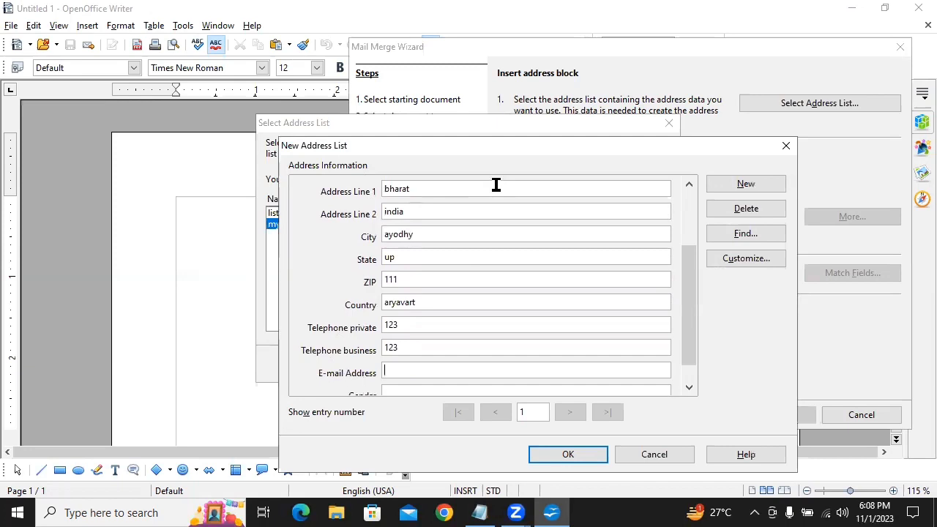
text(ram@email.com)
key(Tab)
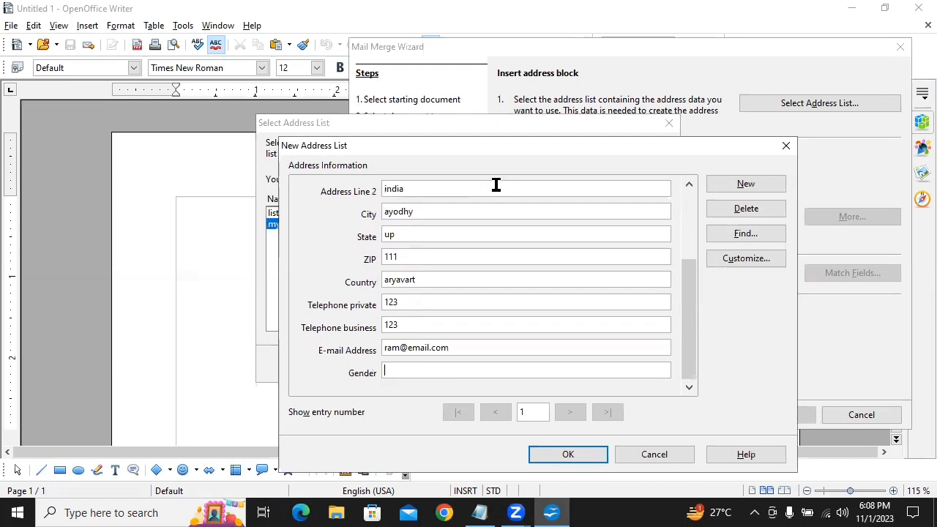
text(male)
scroll(495, 185, up, 2)
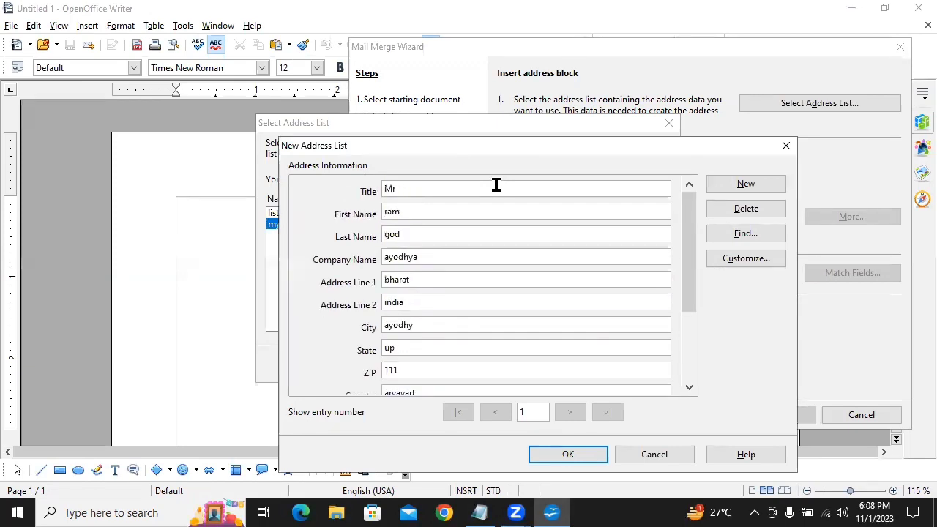
Add a new entry with the second contact's name, company, both address lines and city
click(728, 185)
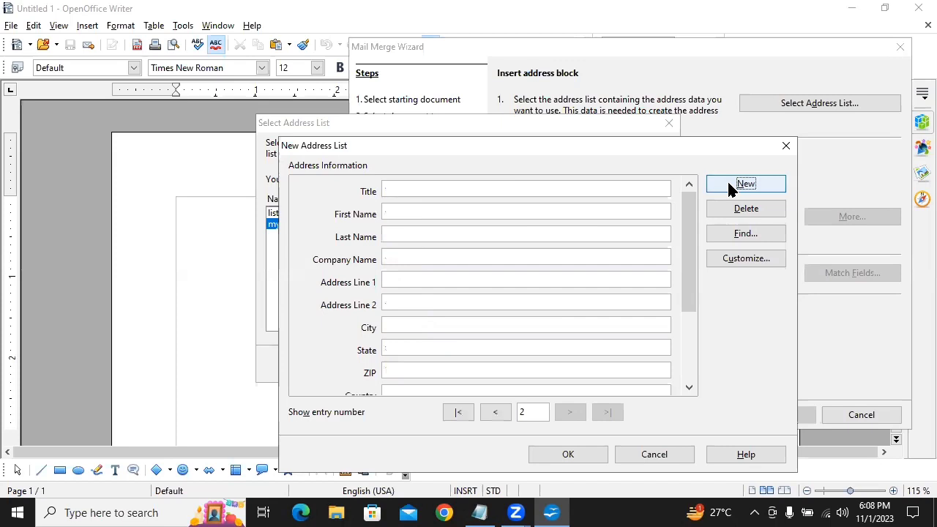
click(443, 188)
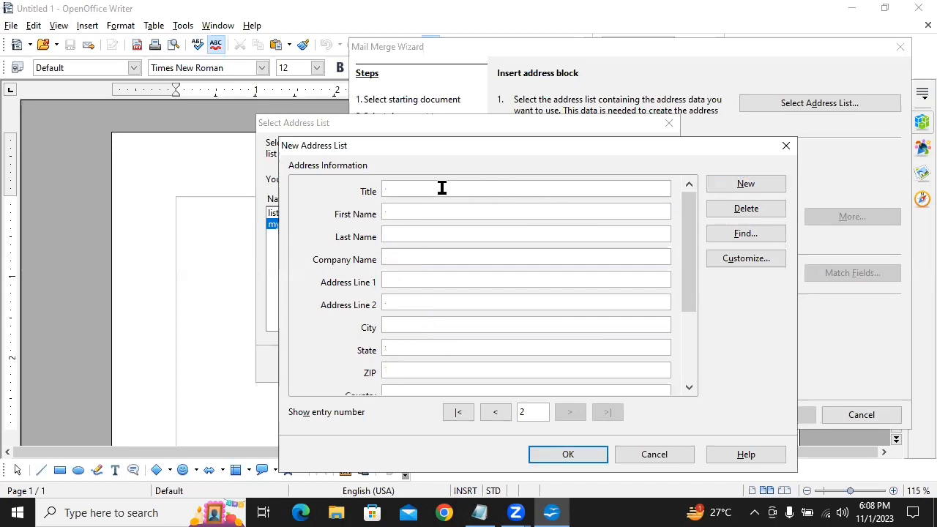
text(Mrkrushnasham)
key(Tab)
text(mathiura)
key(Tab)
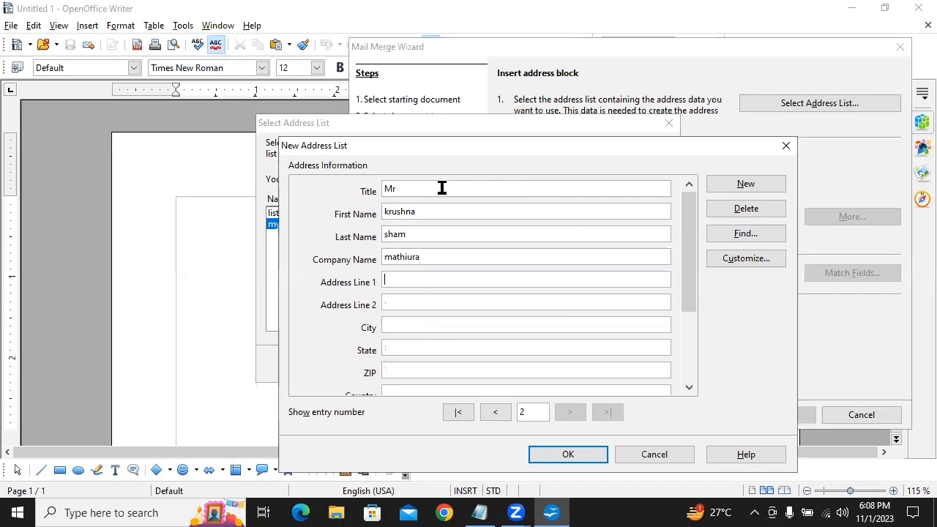
key(shift+Tab)
text(mathura)
key(Tab)
text(vrundavan)
key(Tab)
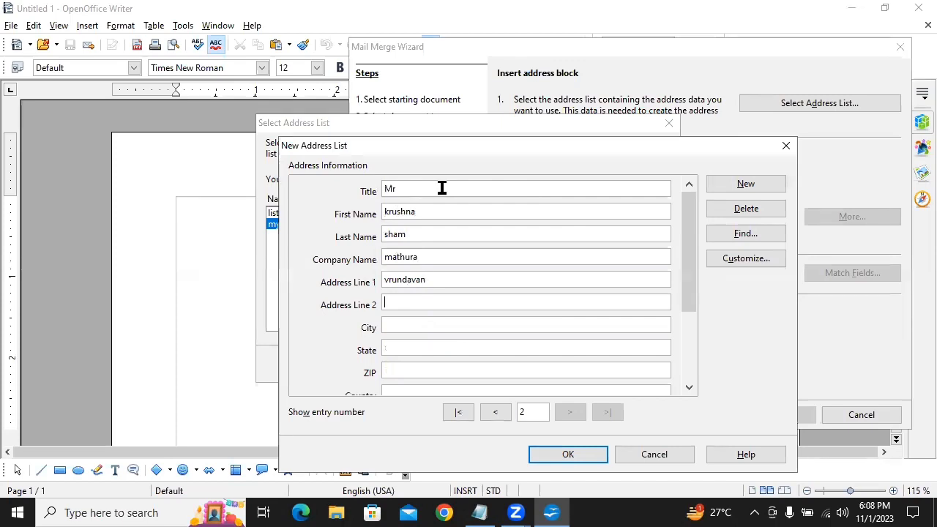
text(goku;l)
key(Tab)
text(bh)
key(BackSpace)
key(BackSpace)
text(world)
Complete the second contact's state, ZIP, country, phones, e-mail and gender 'male', then add a blank entry
key(Tab)
text(up)
key(Tab)
text(111)
key(Tab)
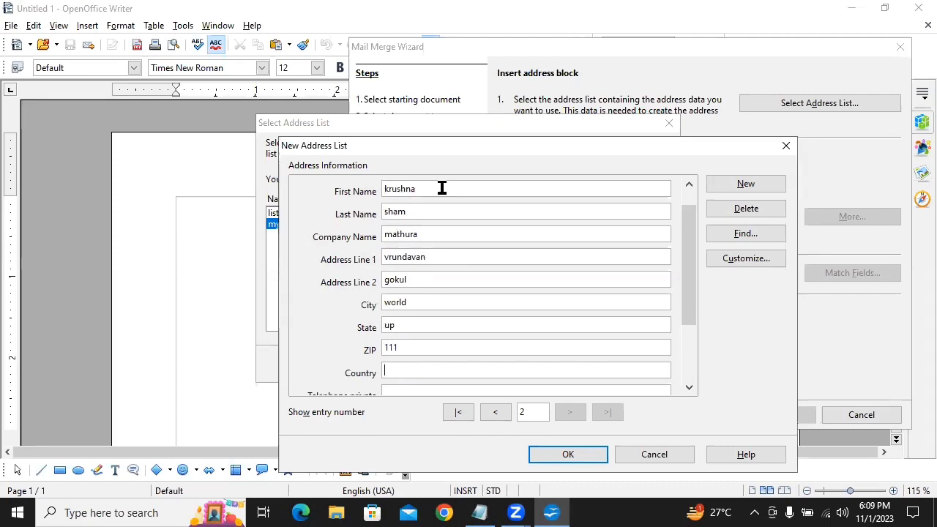
text(bharay)
key(BackSpace)
text(t)
key(Tab)
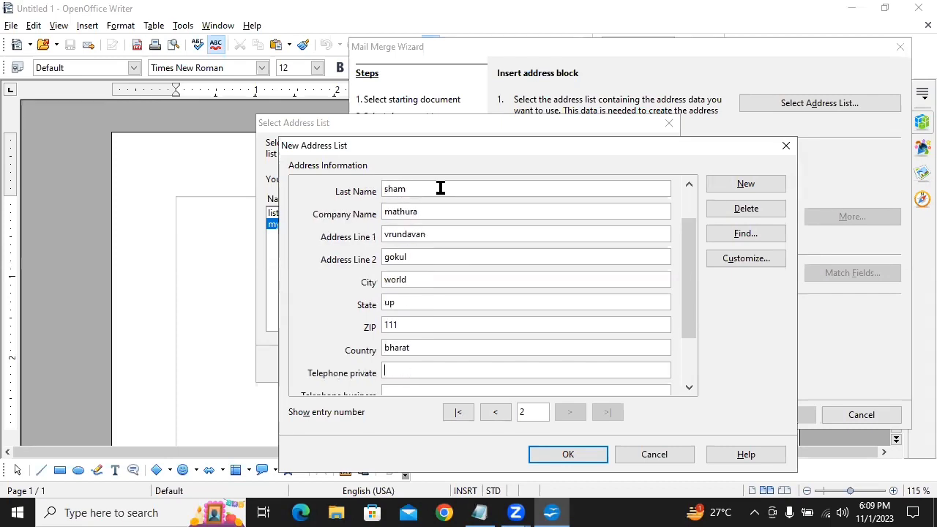
text(123)
key(Tab)
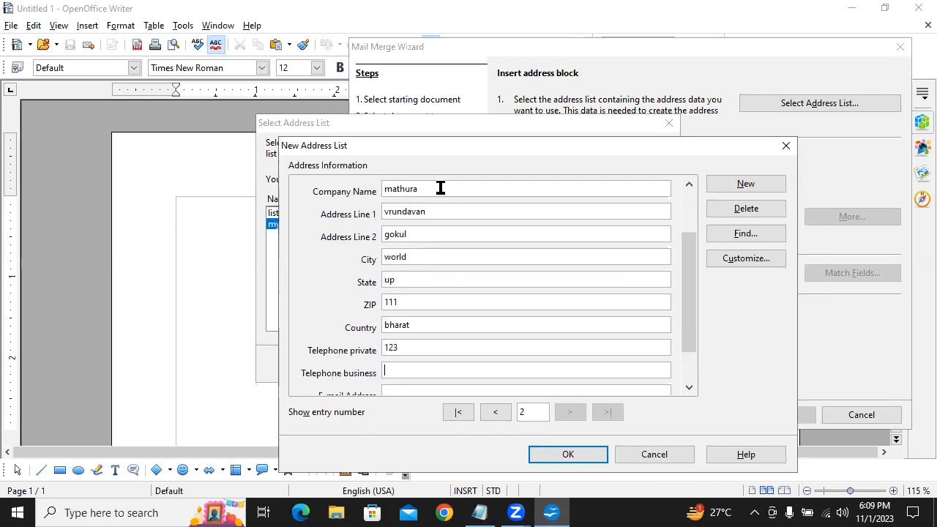
text(123)
key(Tab)
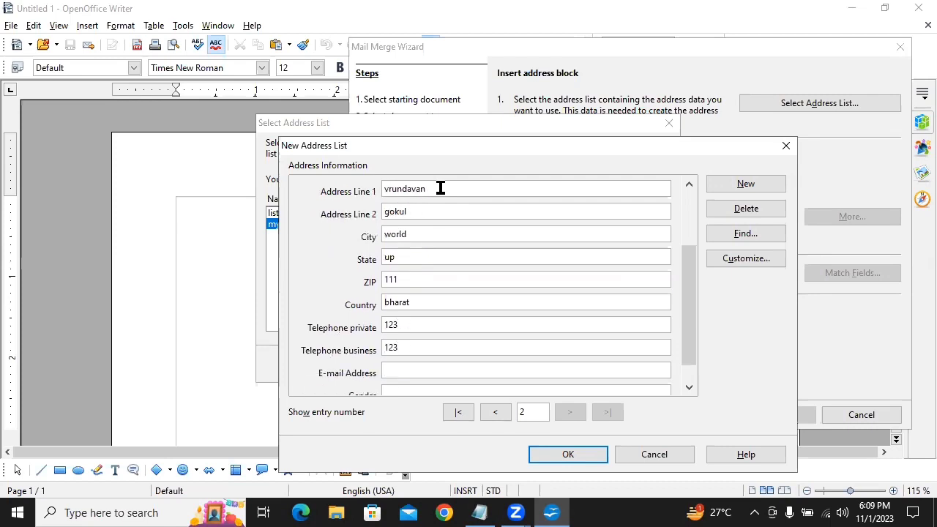
text(sham@email.com)
key(Tab)
text(male)
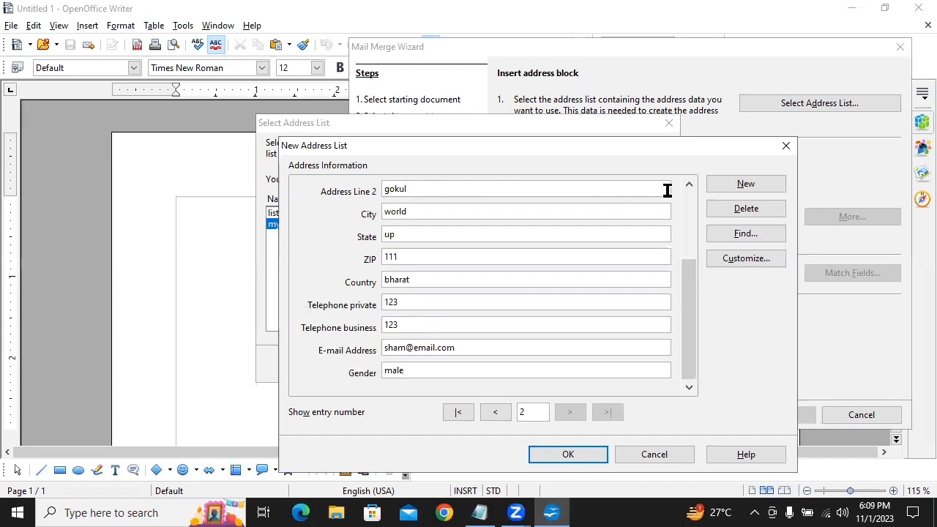
click(743, 185)
scroll(507, 271, up, 3)
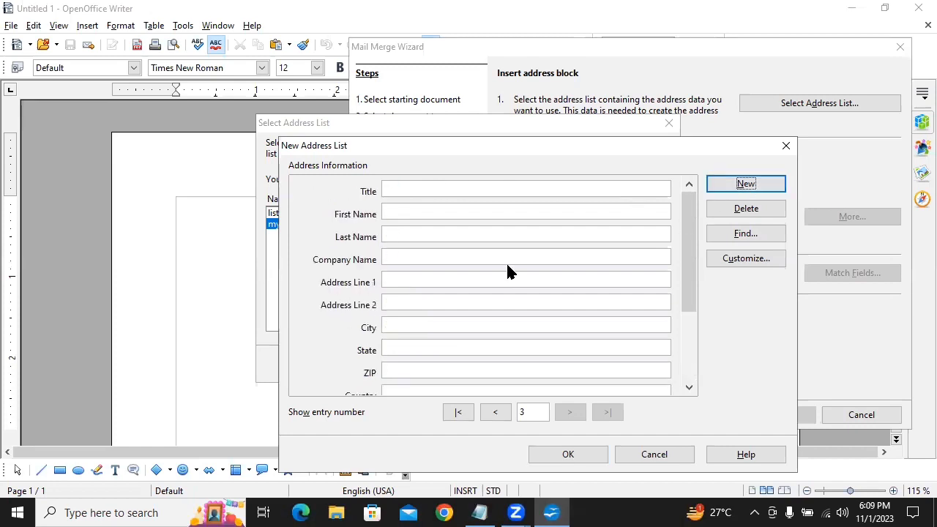
Fill in the third contact's title 'shri', first and last name, company, address, city and state
click(487, 194)
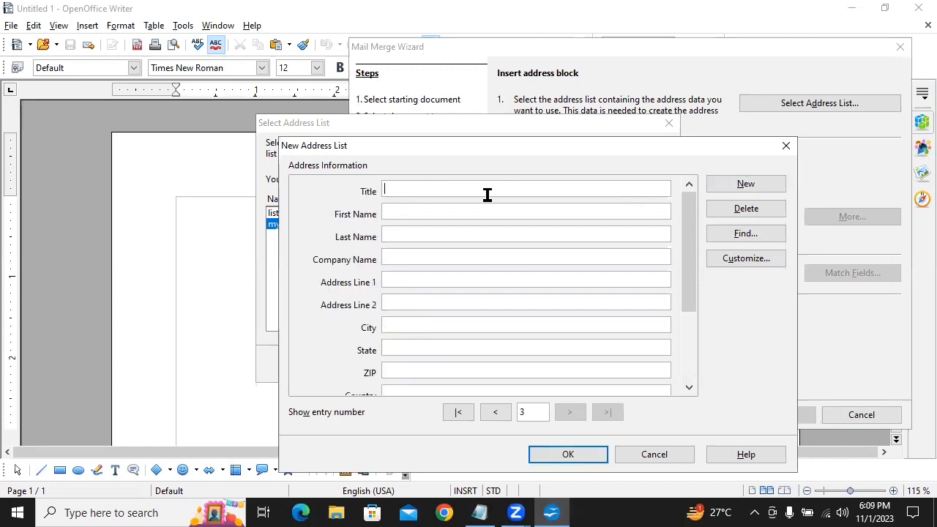
text(shri)
key(Tab)
text(ramesh)
key(Tab)
text(suresh)
key(Tab)
text(tata)
text(ganesh road)
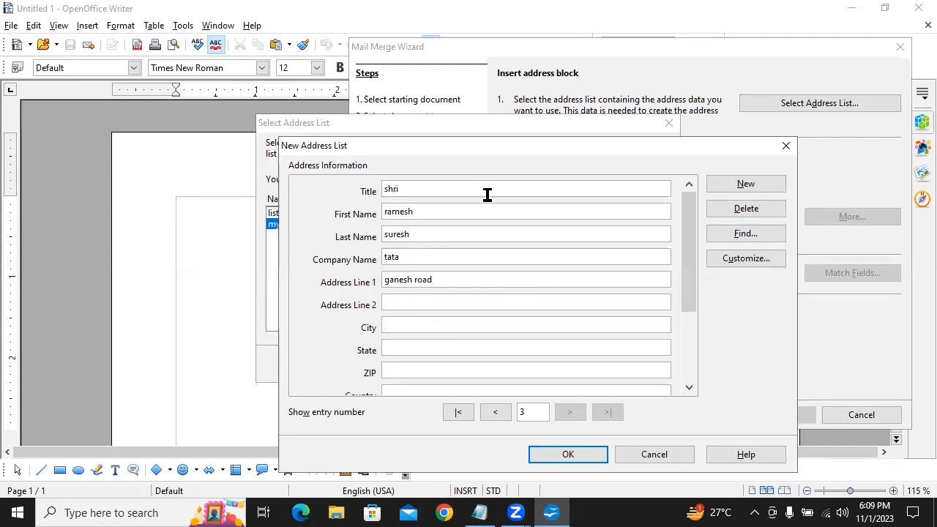
text(balaji nagar)
key(Tab)
text(tirupati)
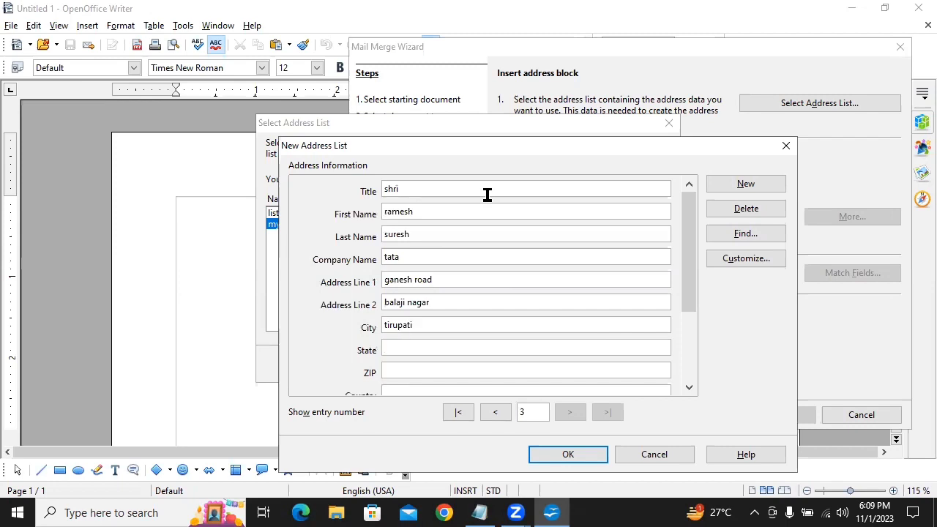
text(ap)
Enter the third contact's ZIP, country, phones, e-mail and gender 'male', then start a fourth entry
key(Tab)
text(111)
key(Tab)
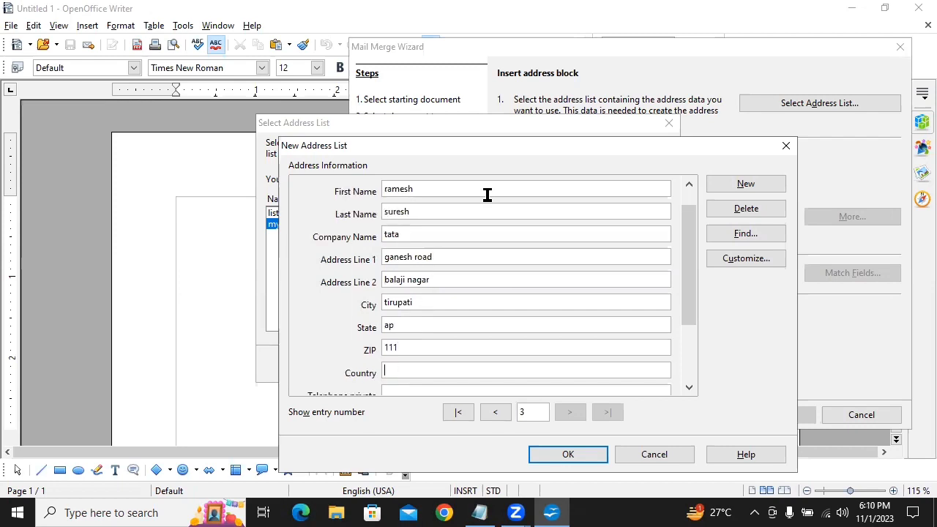
text(bharat)
key(Tab)
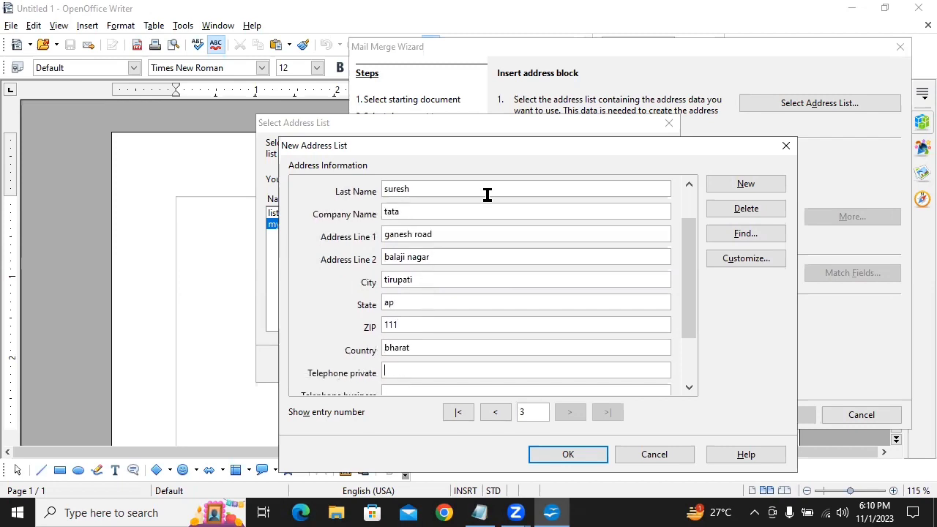
text(123)
key(Tab)
text(123)
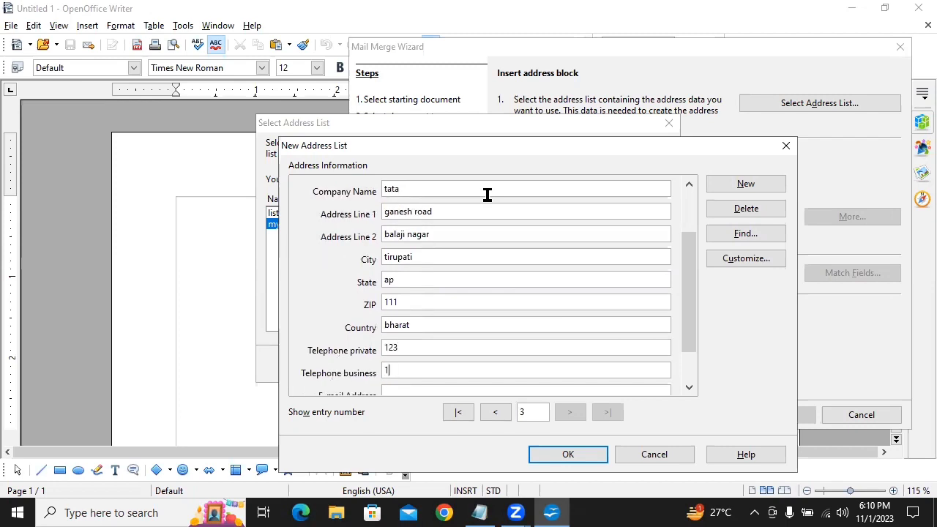
key(Tab)
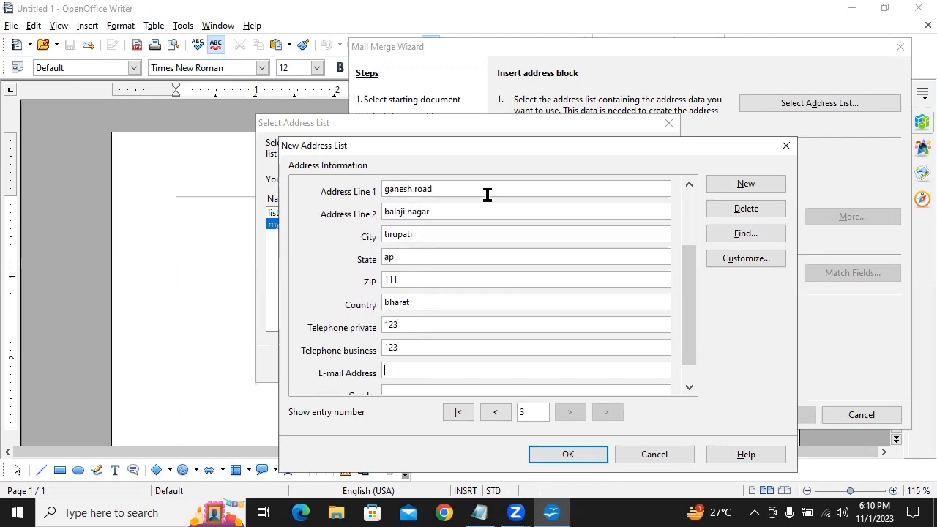
text(suresh@email.com)
key(Tab)
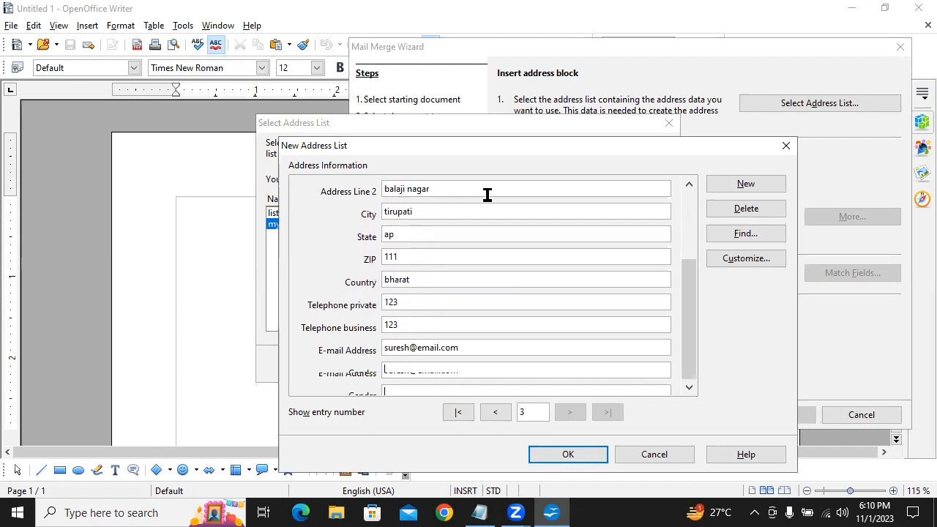
text(male)
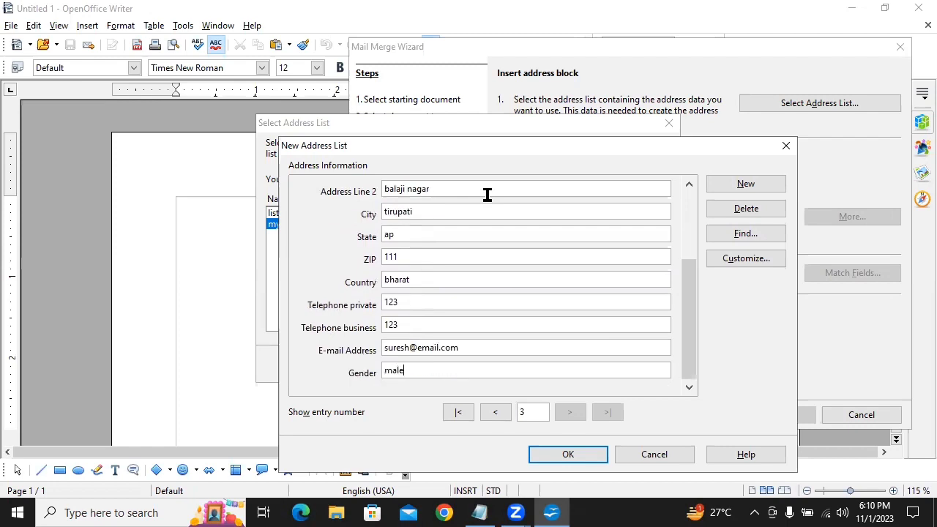
click(717, 186)
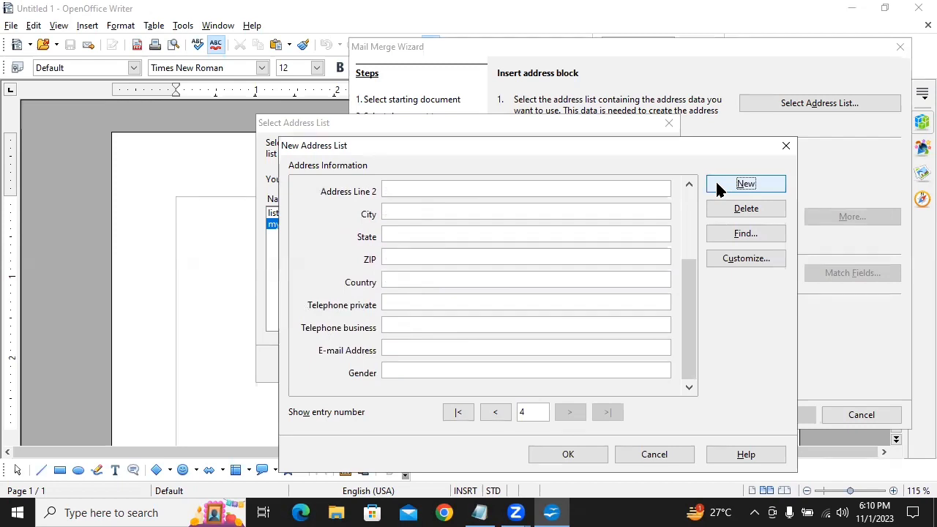
Save the address list as newlist and confirm it as the mail merge address source
click(597, 458)
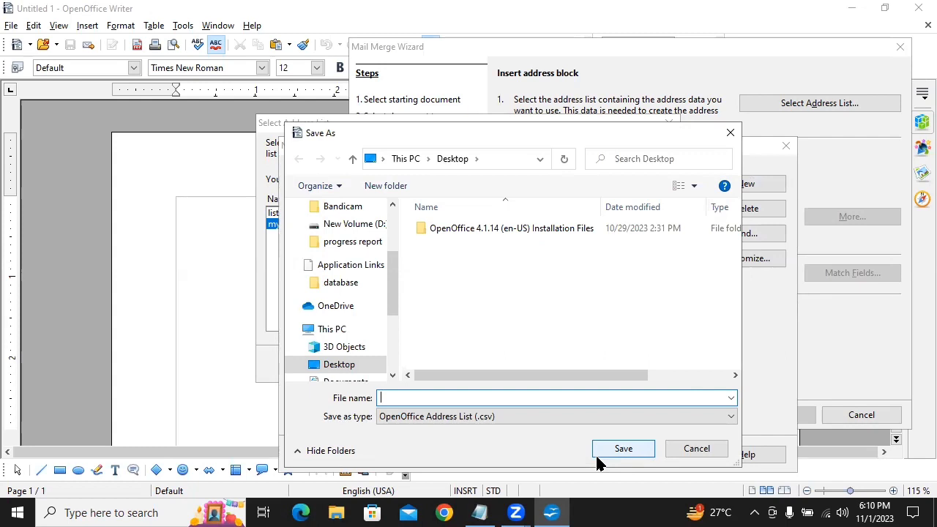
text(newlist)
key(BackSpace)
key(BackSpace)
text(st)
click(629, 452)
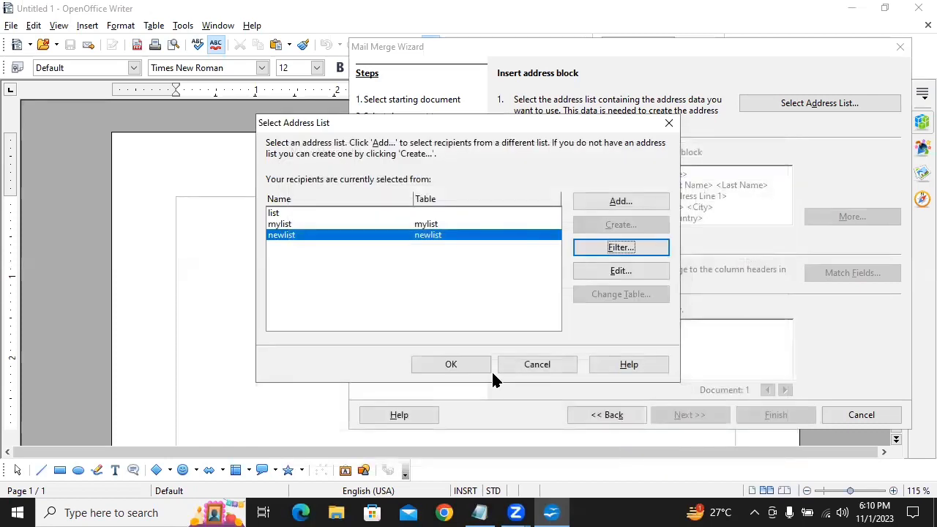
click(477, 370)
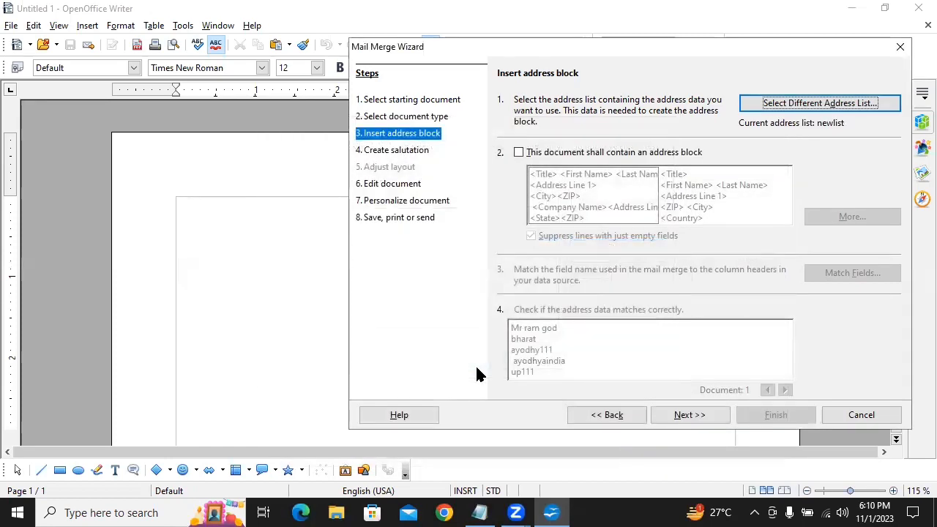
Tick 'This document shall contain an address block' and open the chosen layout via More and Edit
click(519, 152)
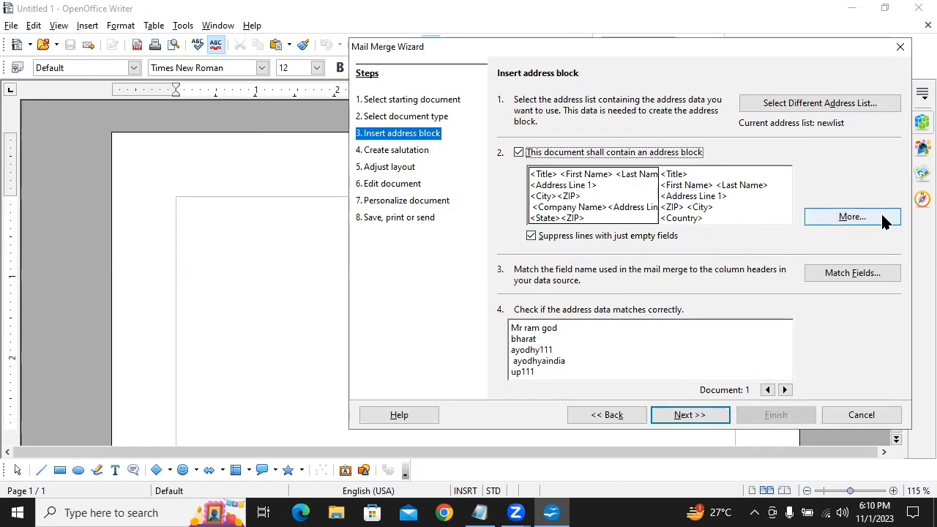
click(852, 217)
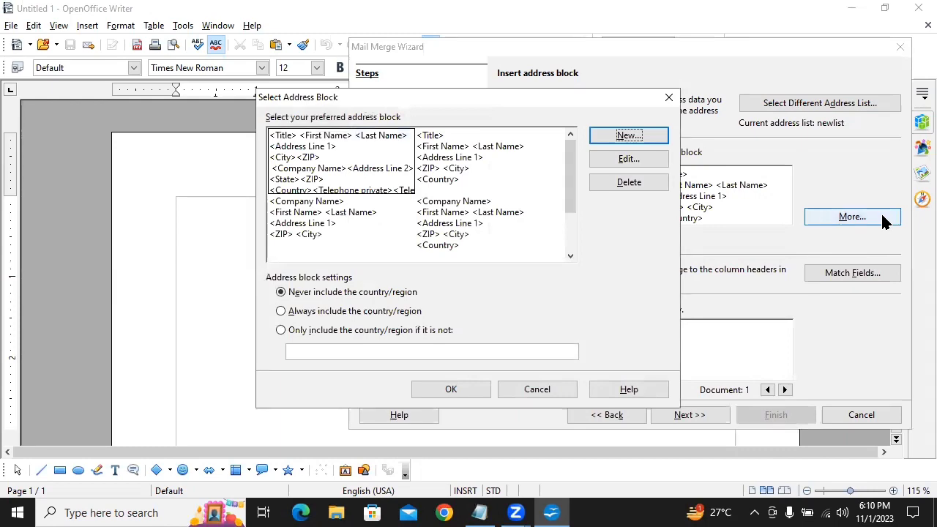
click(643, 156)
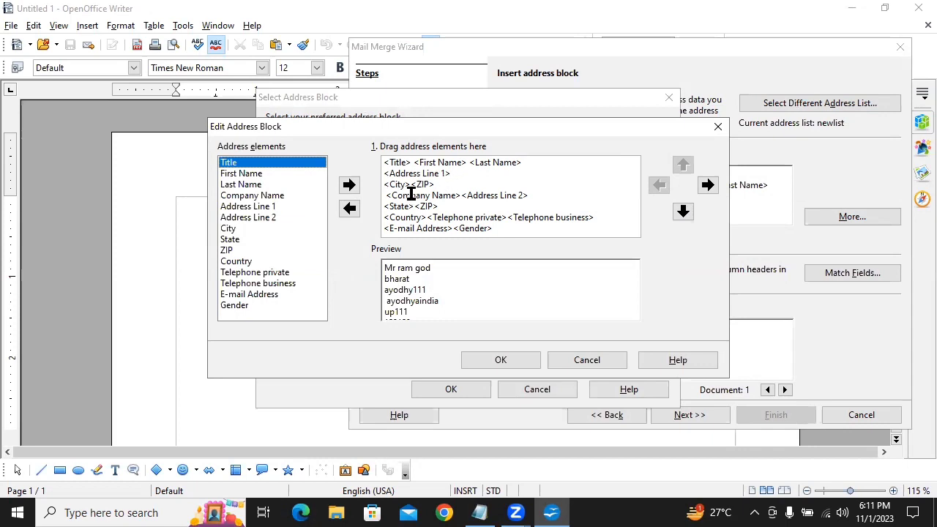
Move the Address Line 2 element up two lines and right, after Address Line 1
click(504, 201)
click(503, 196)
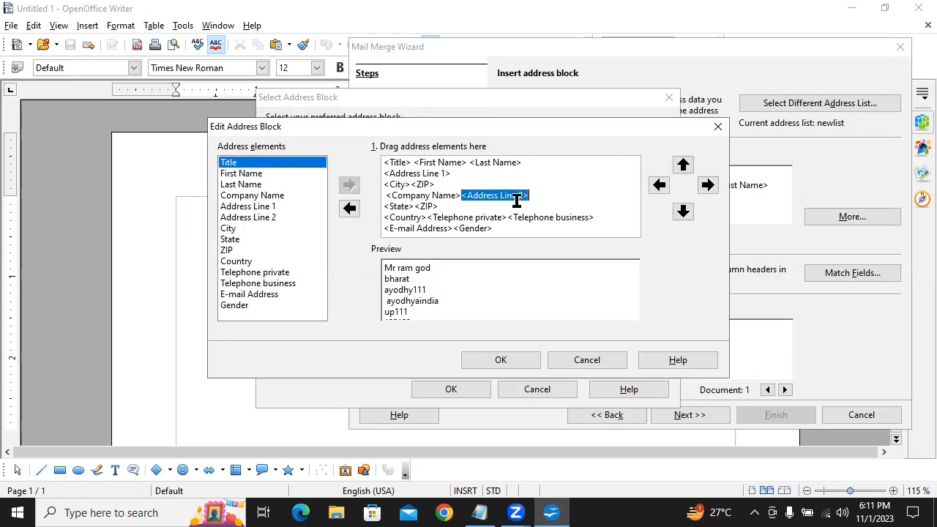
click(683, 166)
click(683, 166)
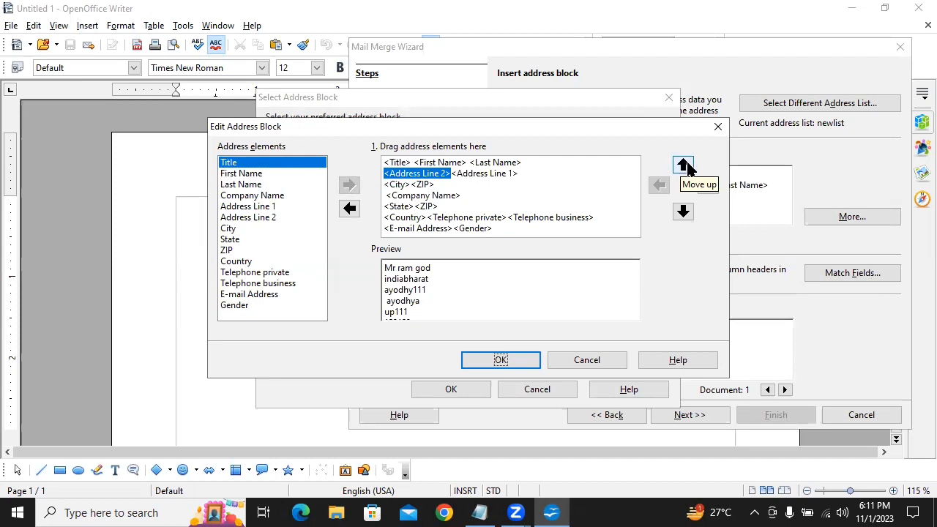
click(706, 188)
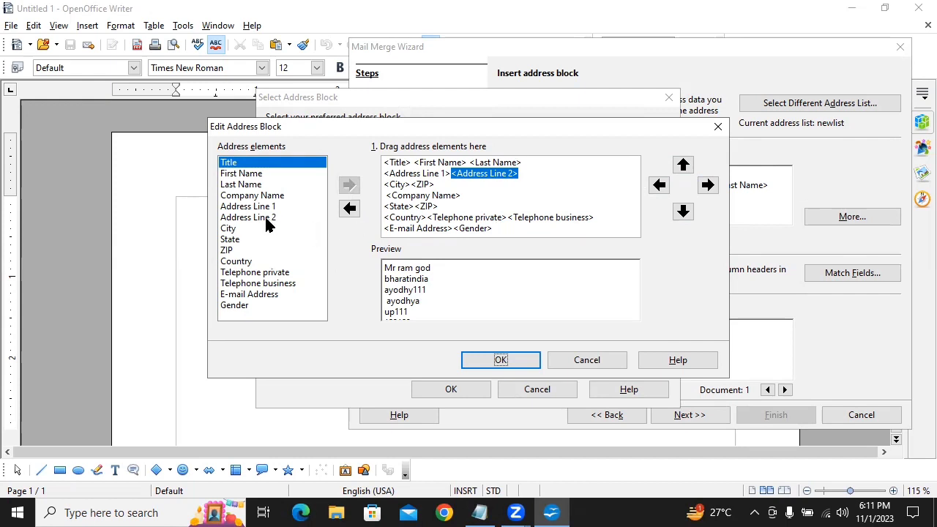
Add and then remove an extra Address Line 2 element, and accept the edited layout
click(509, 230)
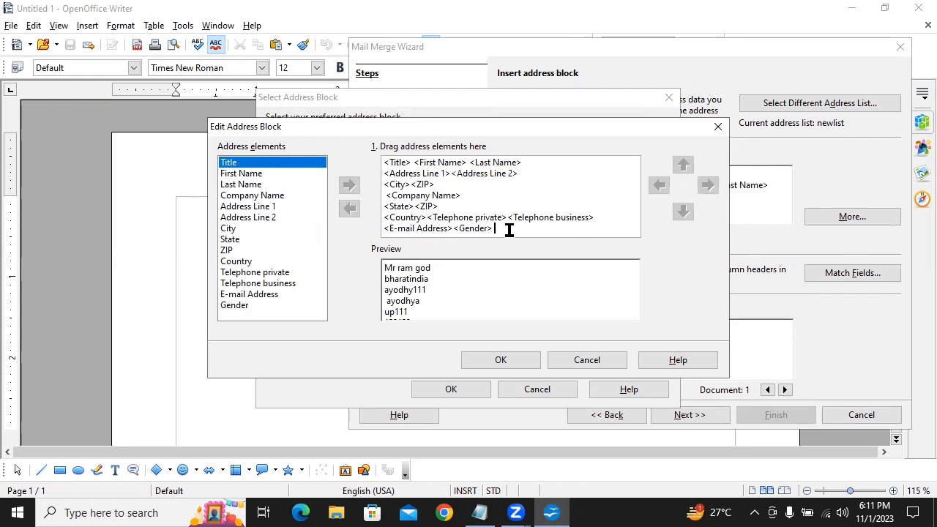
click(276, 218)
click(350, 184)
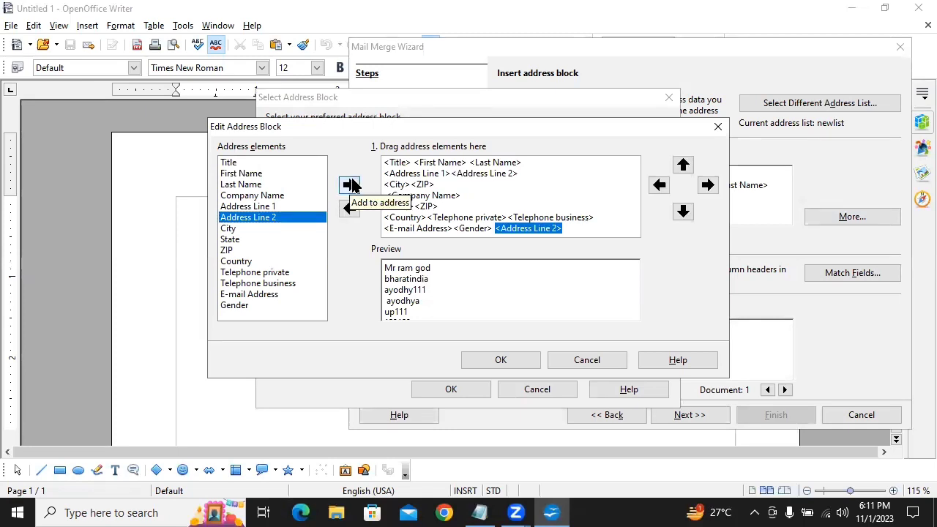
click(350, 209)
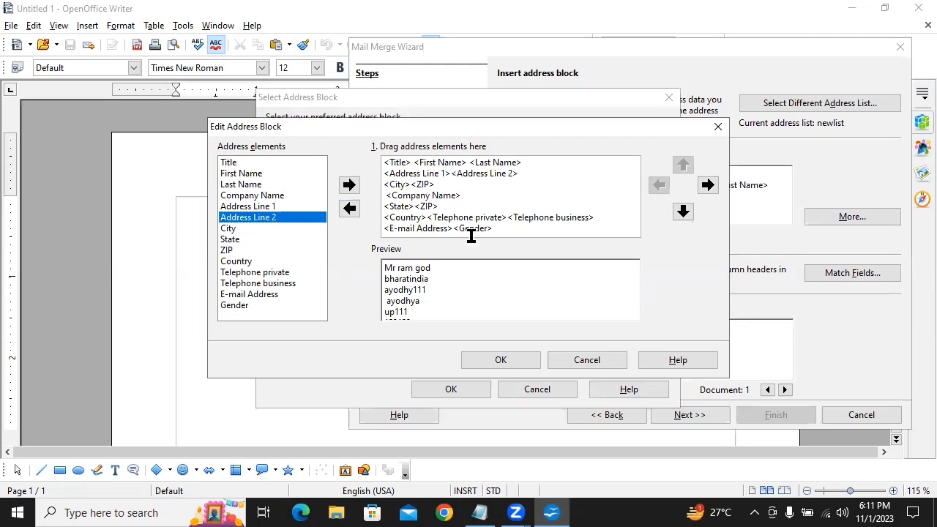
click(515, 358)
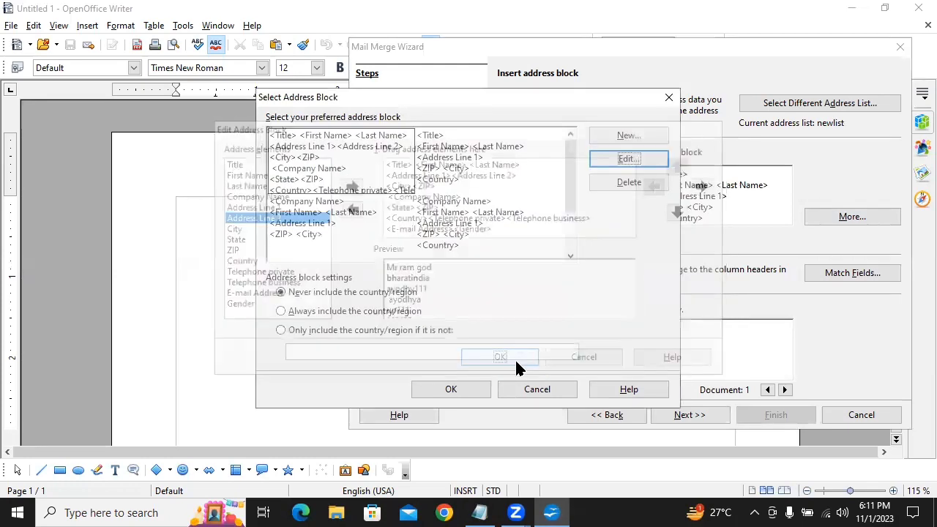
Accept the new address block and check its preview for recipients 1 to 3
click(452, 390)
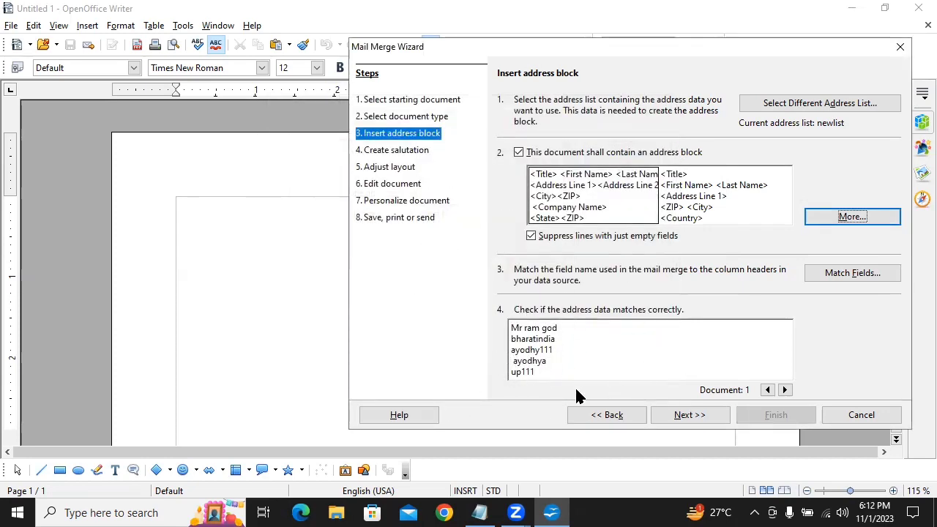
click(787, 391)
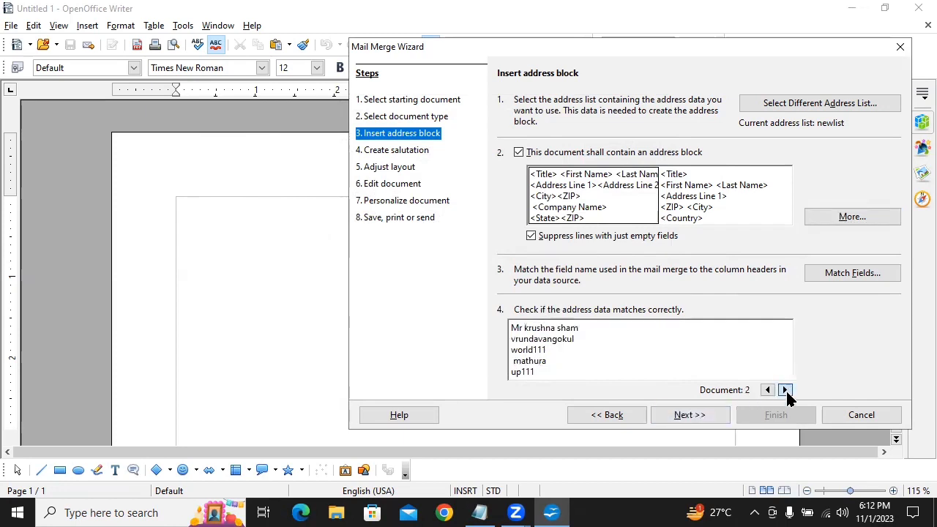
click(787, 392)
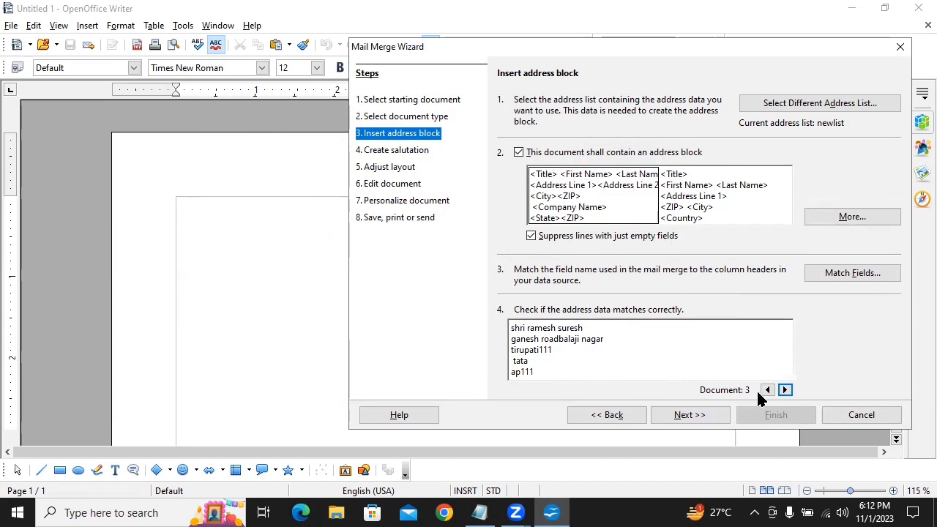
click(766, 392)
click(766, 392)
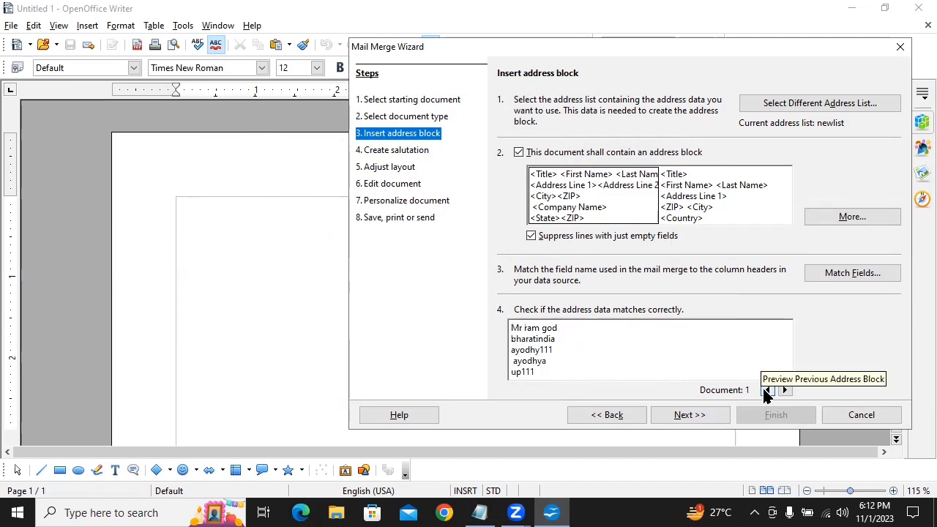
click(706, 415)
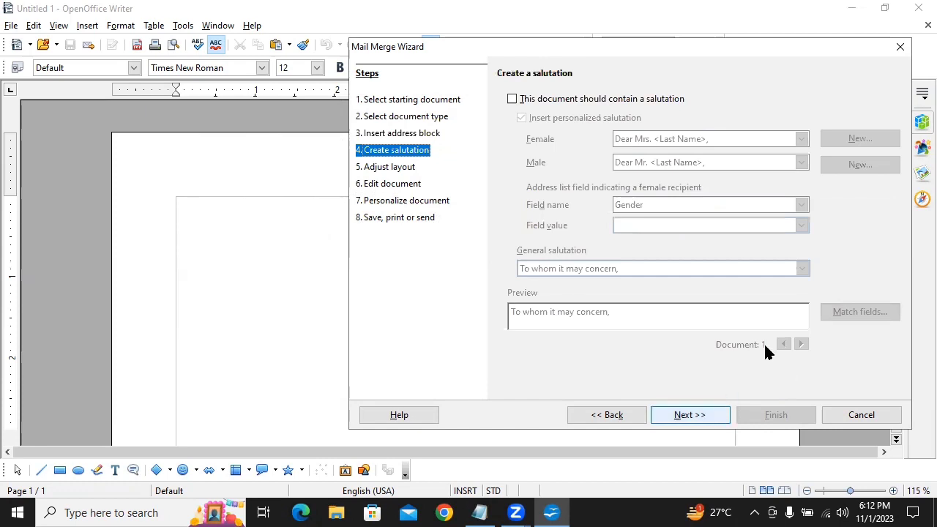
Turn on a personalized salutation keyed to Gender for the merge letter
click(573, 103)
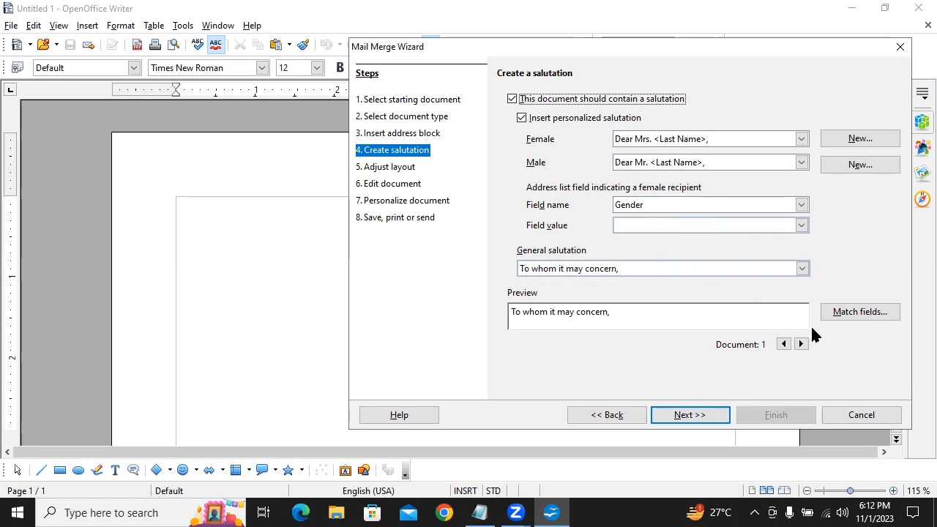
click(707, 422)
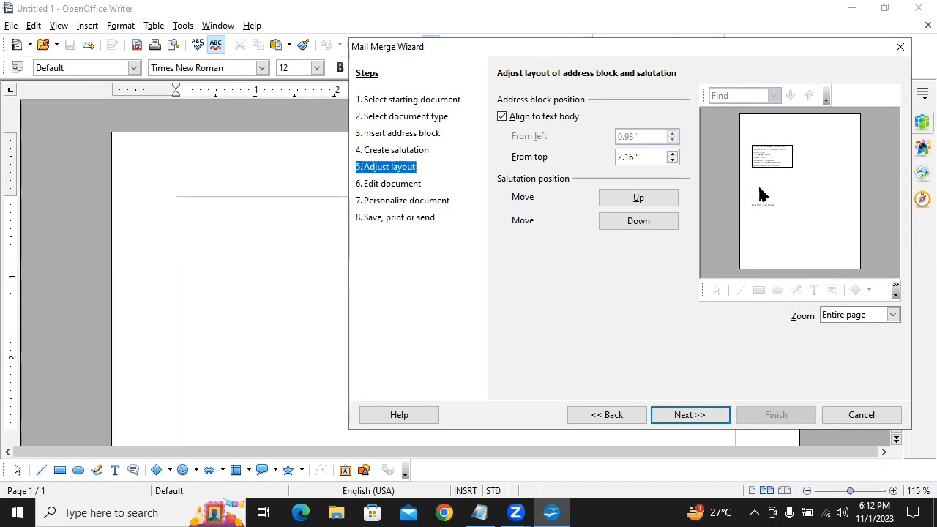
Position the salutation line above the address block and continue to the merged preview
click(666, 204)
click(665, 204)
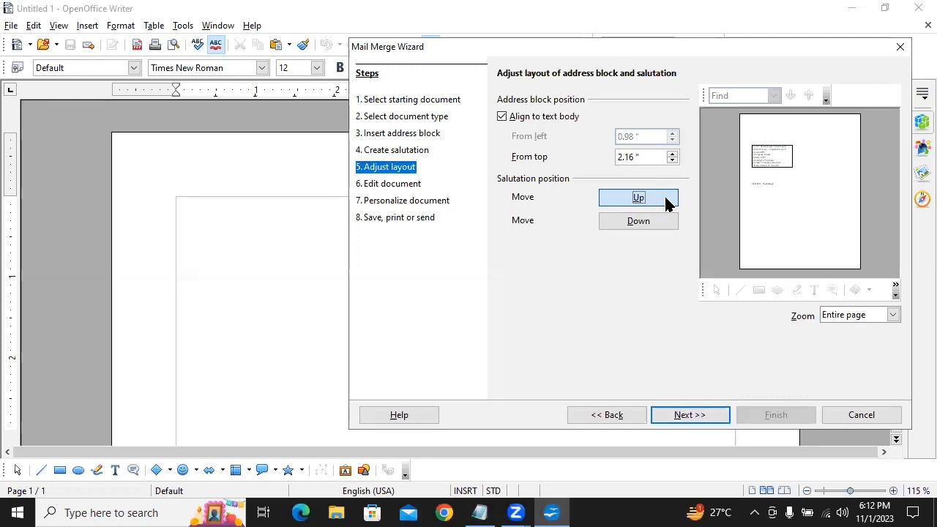
click(665, 204)
click(665, 205)
click(665, 204)
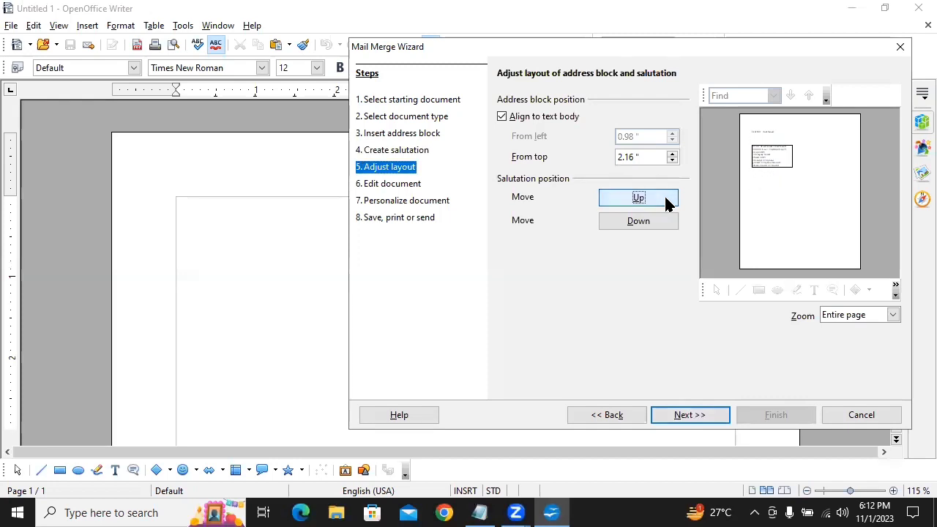
click(657, 228)
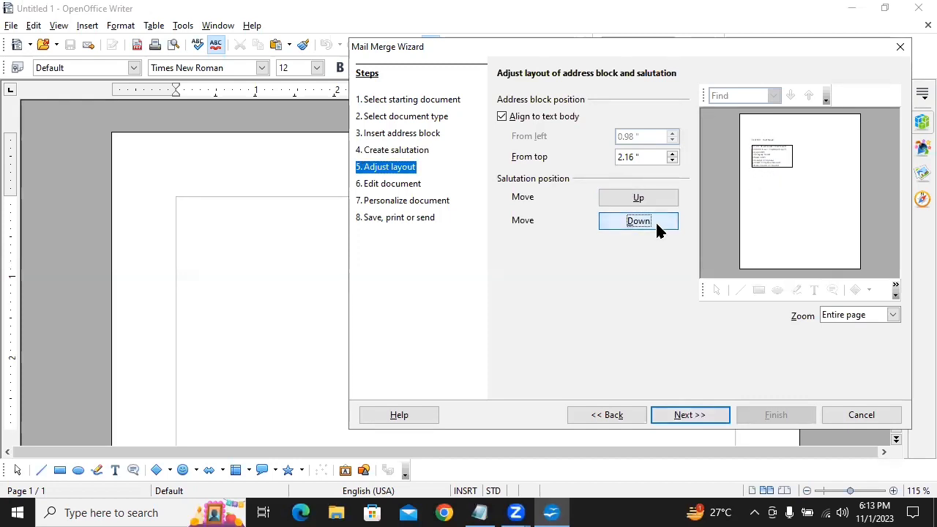
click(657, 228)
click(661, 206)
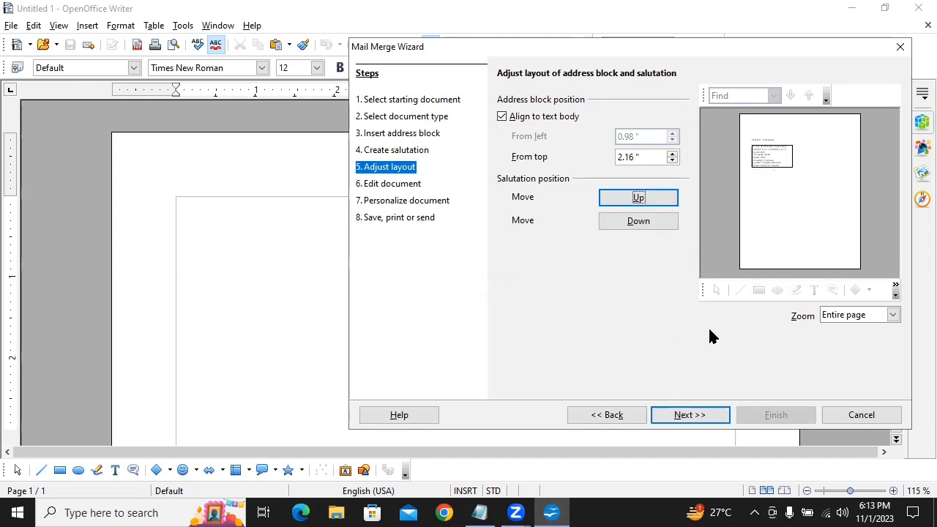
click(718, 419)
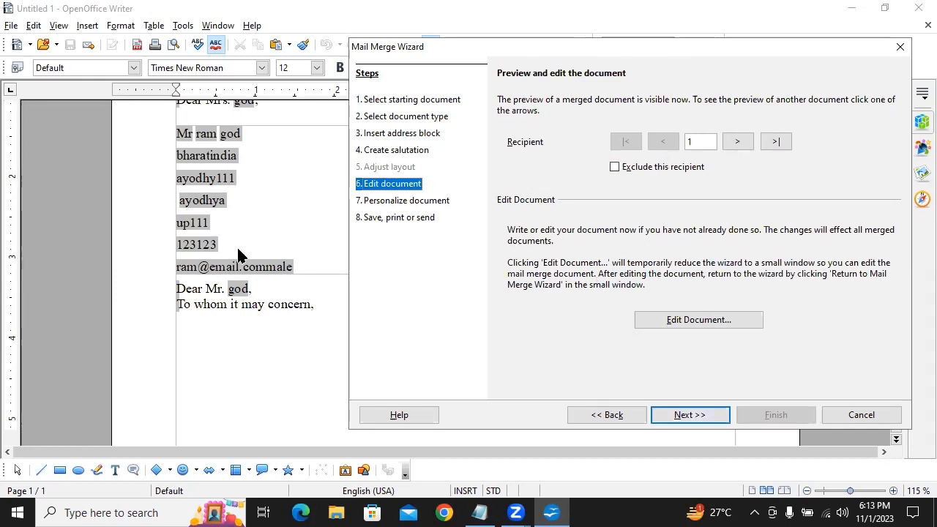
Preview the merged letter for recipients 2 and 3, return to recipient 1, then edit the document
click(738, 143)
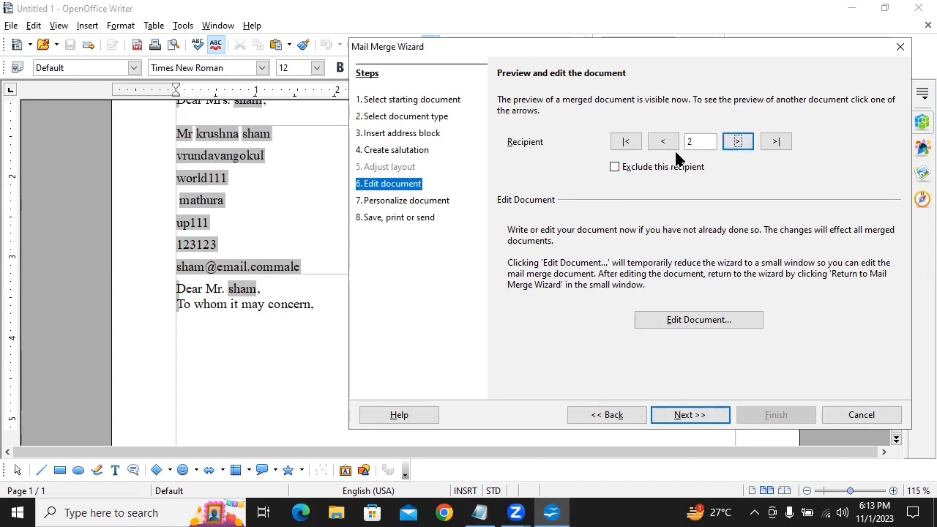
click(738, 143)
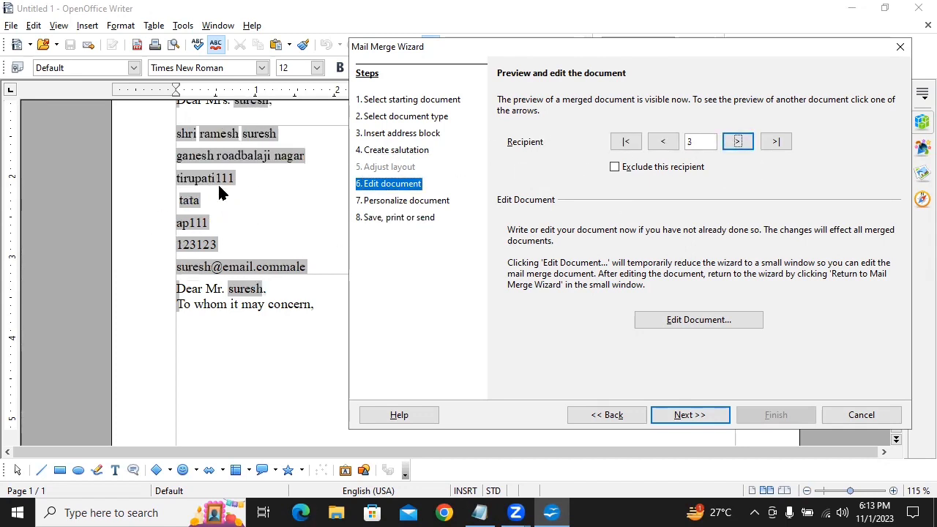
click(663, 141)
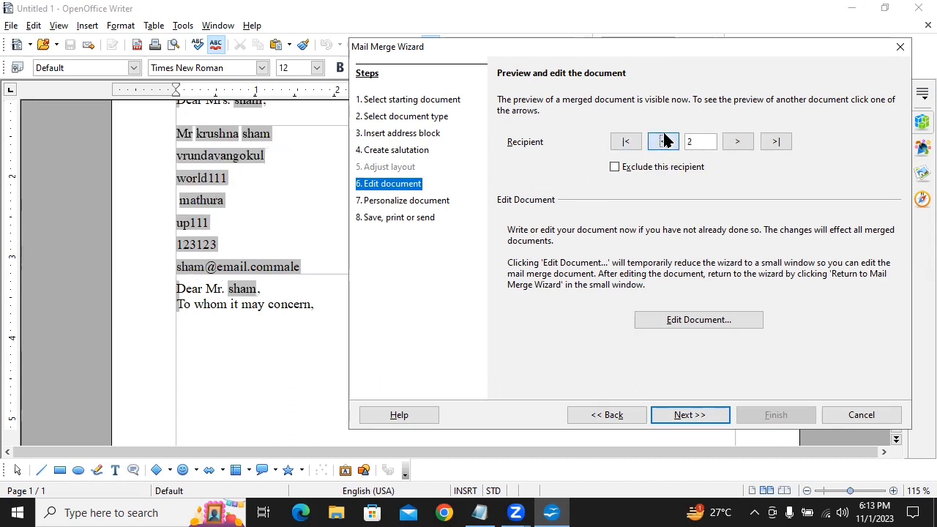
click(664, 136)
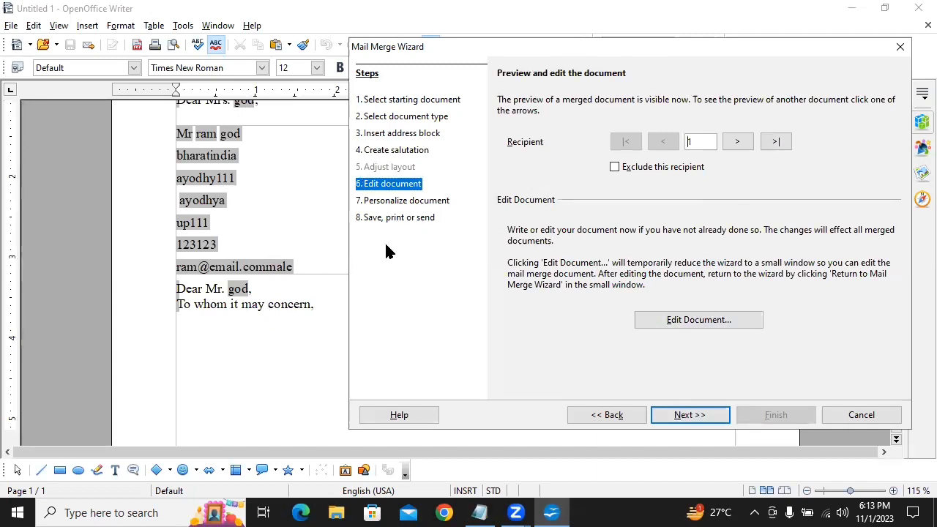
click(650, 315)
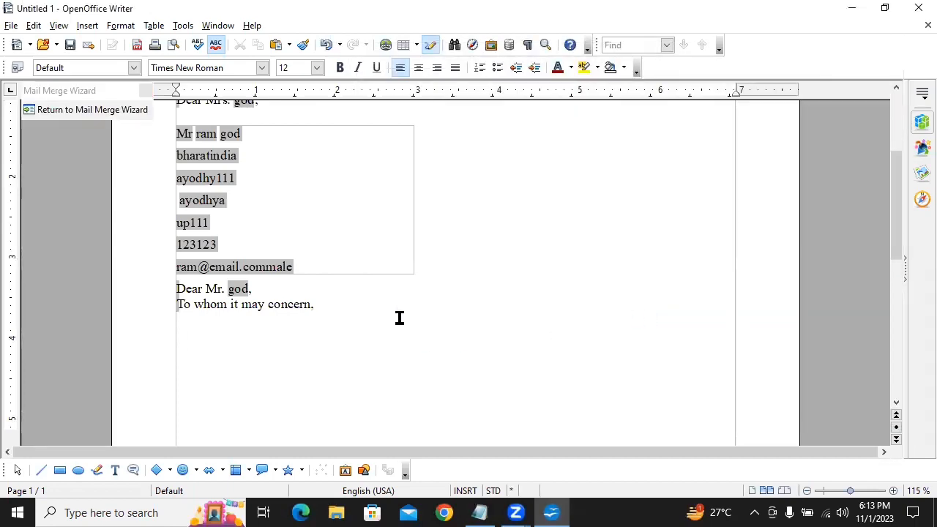
Type the body 'hi hello how are you welcome to ask in detail' and a 'Thanks' line
text(hi hello how are you )
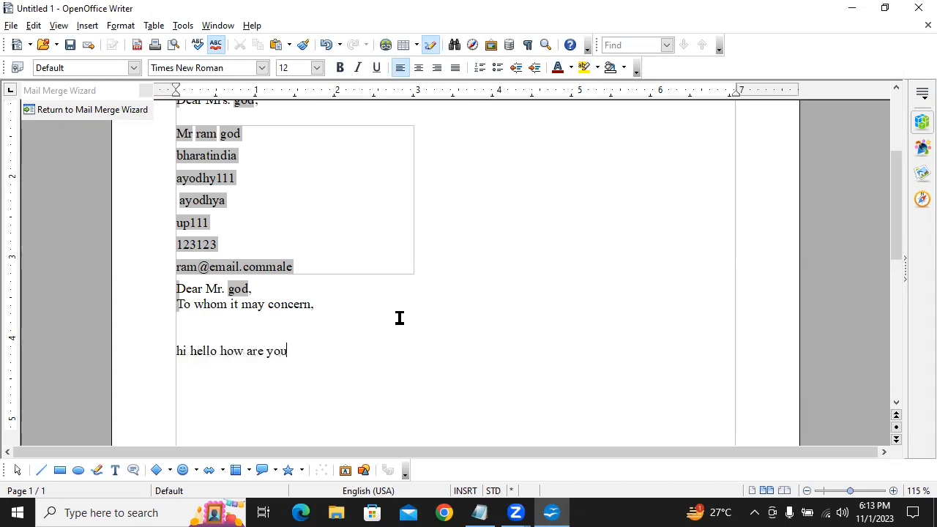
text(wel come)
key(BackSpace)
key(BackSpace)
key(BackSpace)
key(BackSpace)
key(BackSpace)
key(BackSpace)
text(come to ask I)
key(BackSpace)
text(in detail)
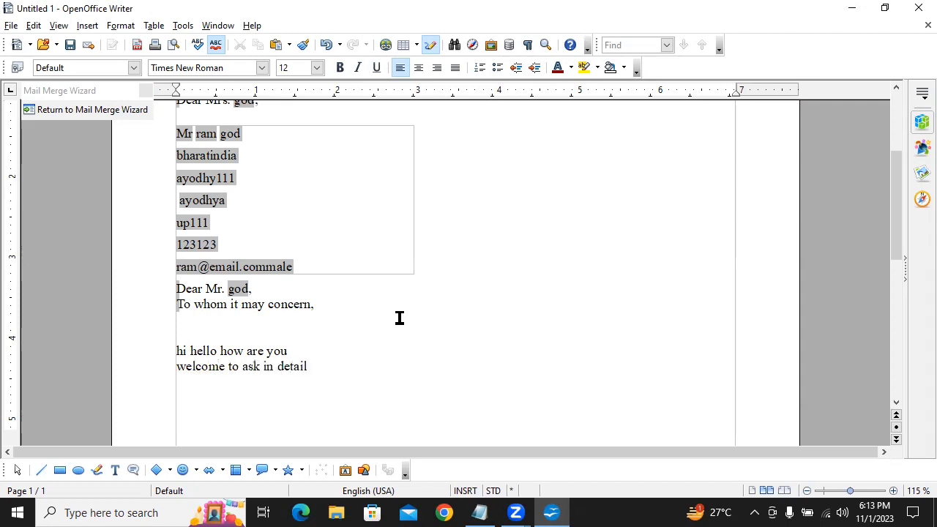
key(Return)
key(Return)
text(Thanks)
Return to the Mail Merge Wizard and generate the merged documents
click(96, 111)
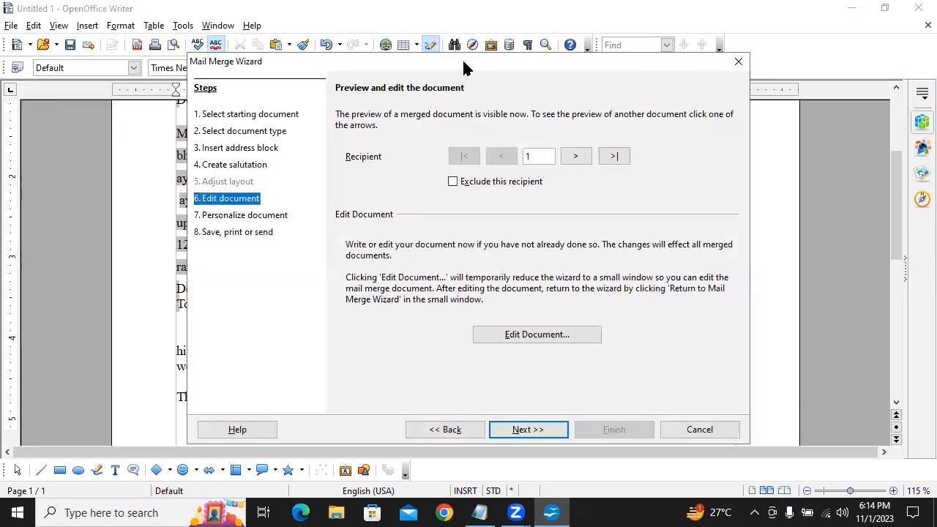
drag(466, 60, 657, 57)
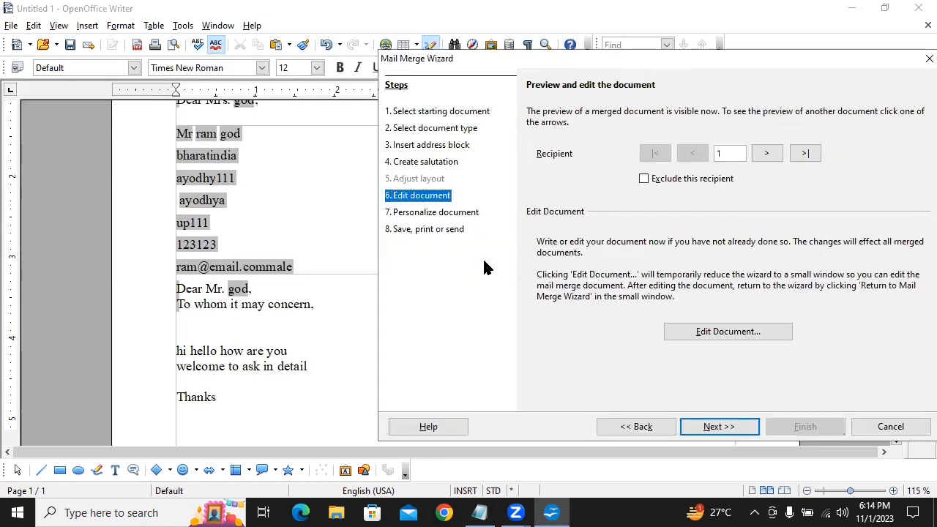
click(743, 430)
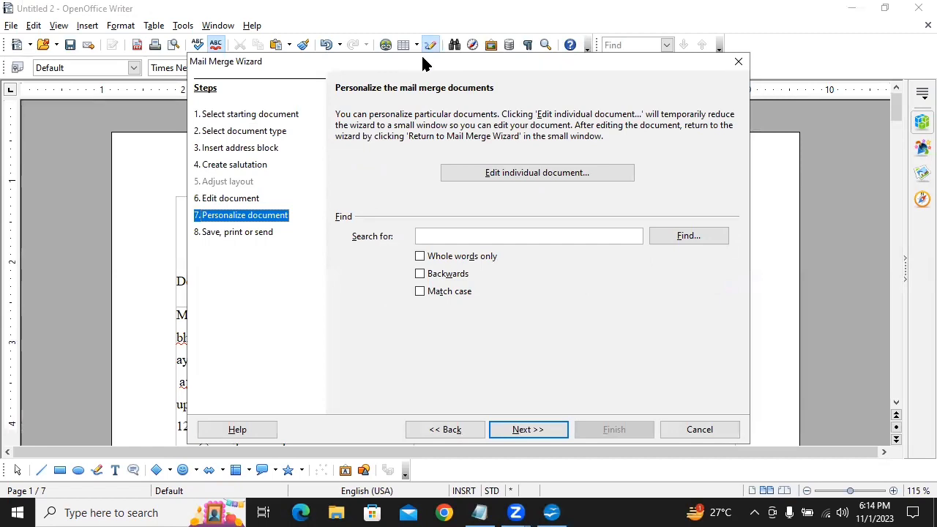
drag(423, 59, 563, 57)
key(alt+Tab)
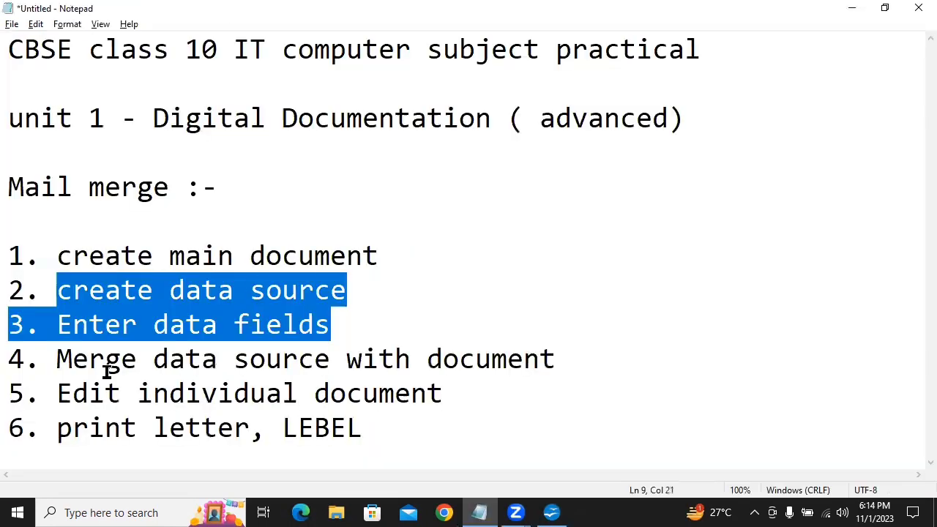
Highlight the 'Edit individual document' line in the Notepad notes and switch back to Writer
drag(59, 393, 450, 408)
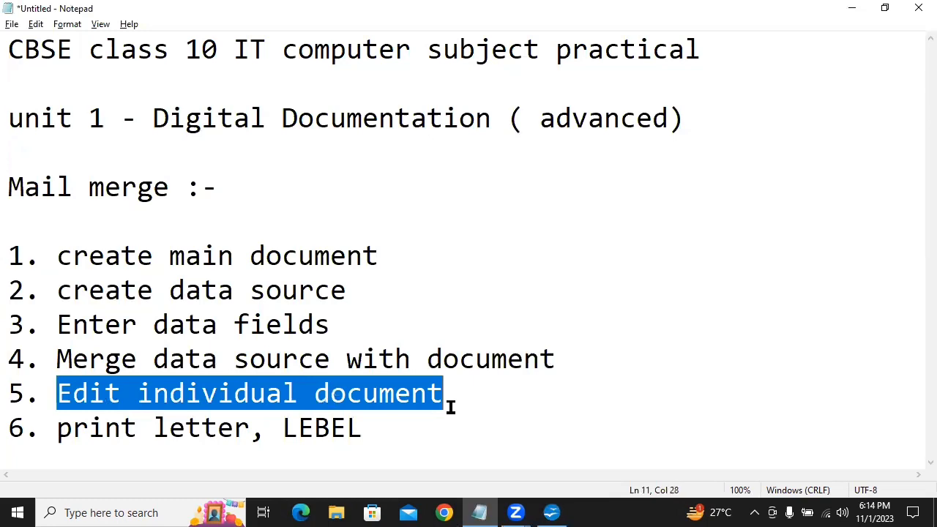
key(alt+Tab)
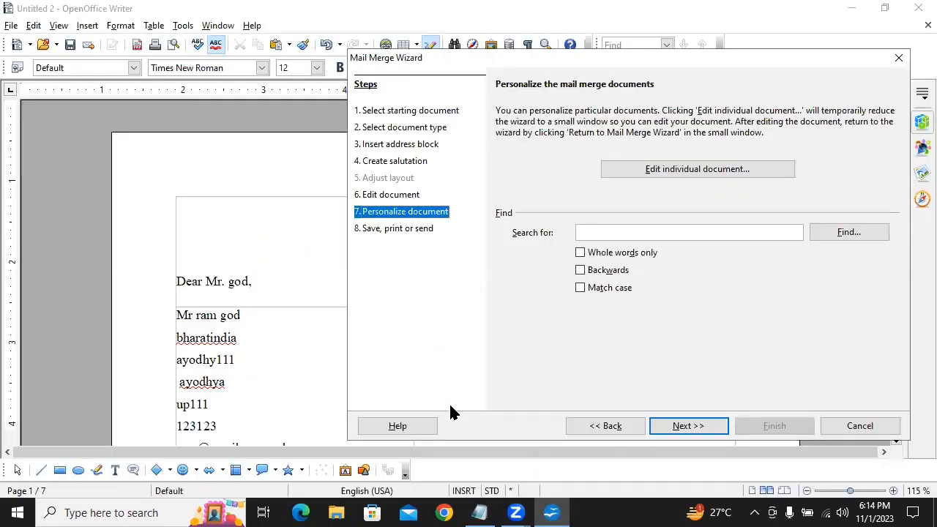
Open the merged Untitled 2 for individual editing and scroll through its recipient pages
click(747, 169)
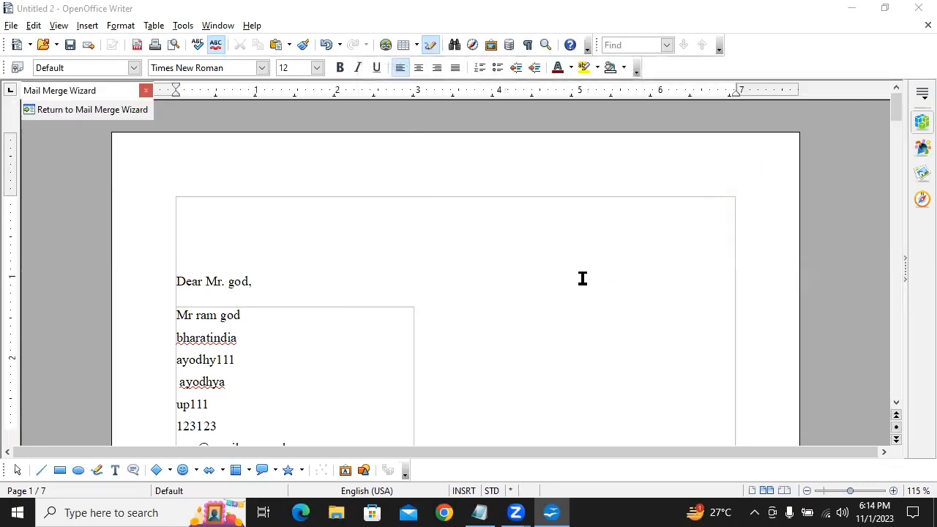
scroll(495, 271, down, 4)
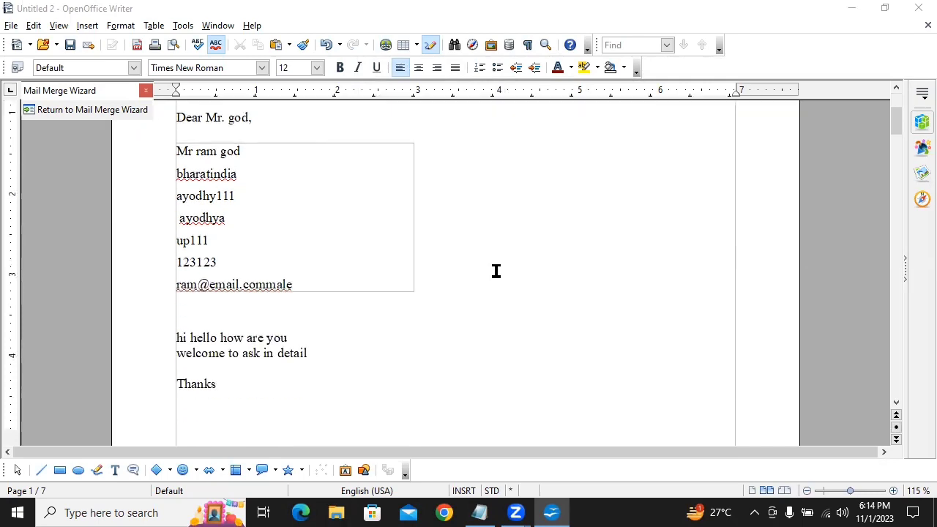
scroll(496, 271, down, 20)
scroll(496, 271, up, 5)
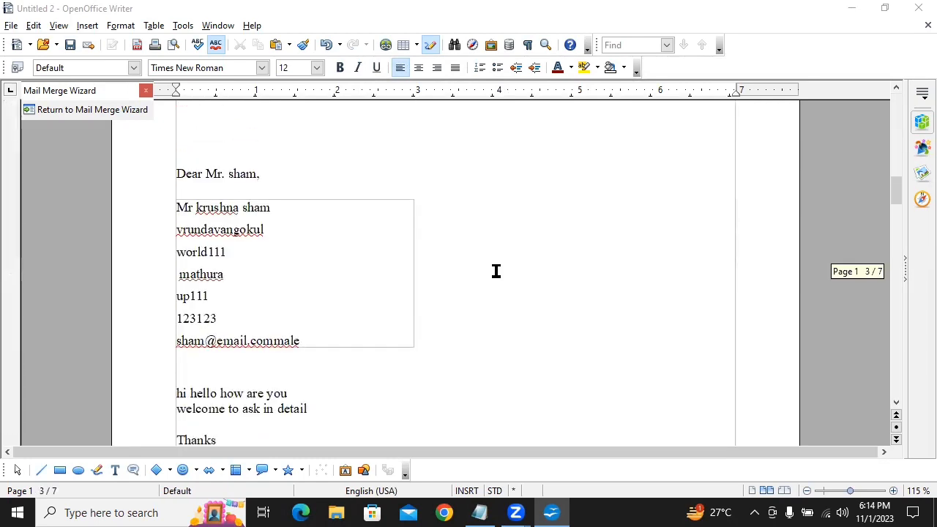
scroll(495, 270, down, 20)
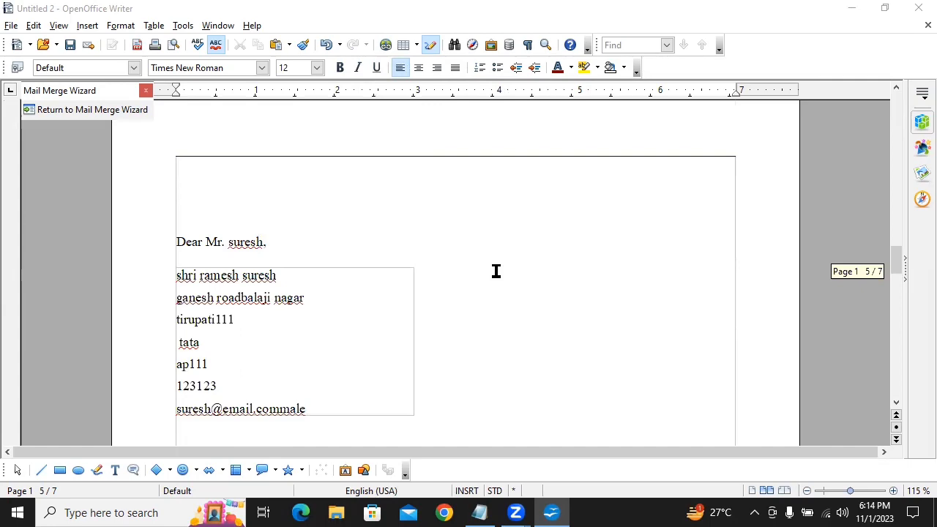
scroll(495, 270, down, 10)
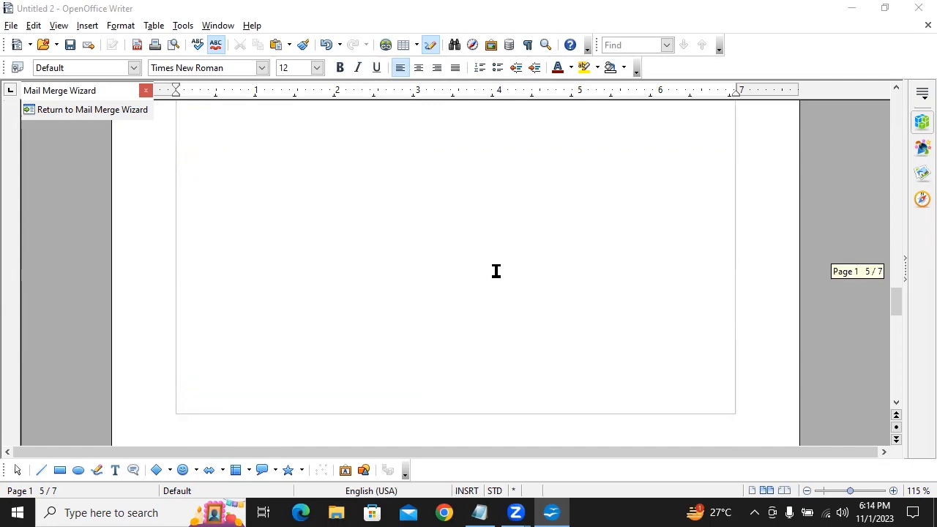
scroll(496, 271, up, 20)
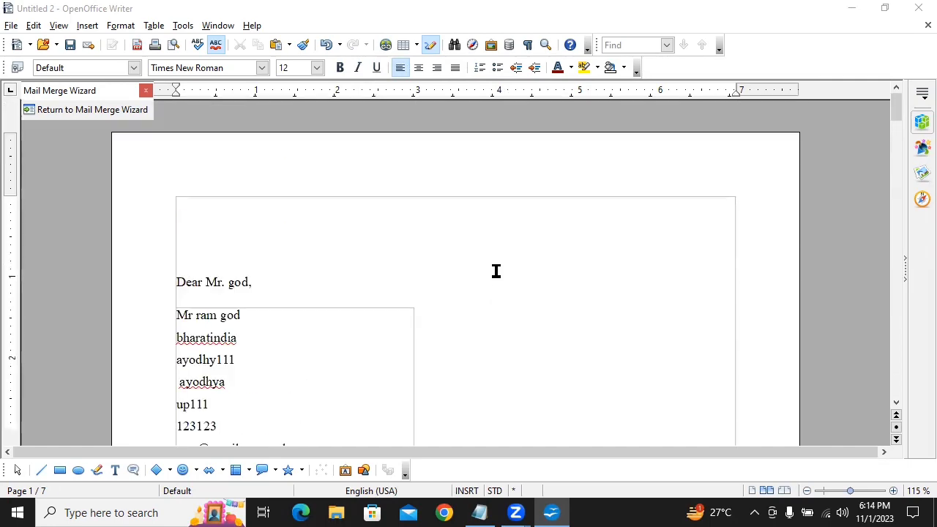
Save the starting mail-merge document to the Desktop and finish the wizard
click(115, 110)
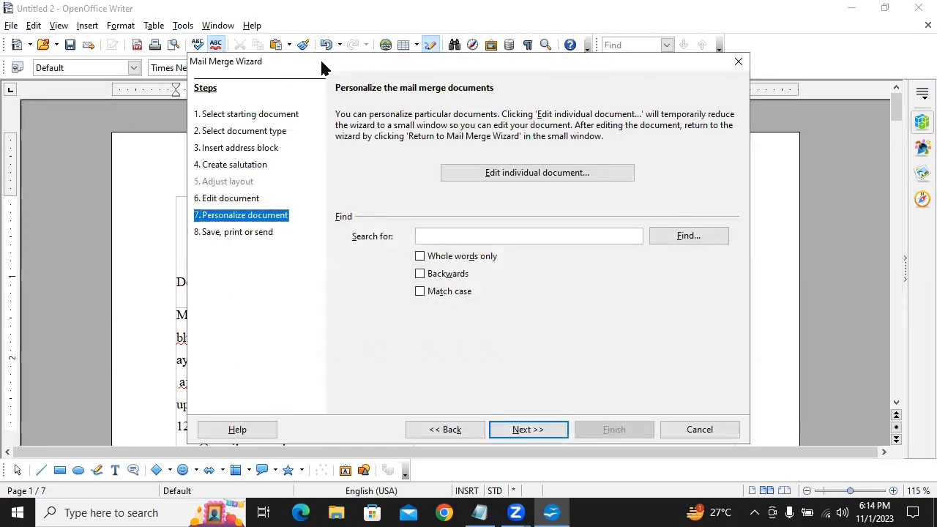
drag(327, 68, 521, 70)
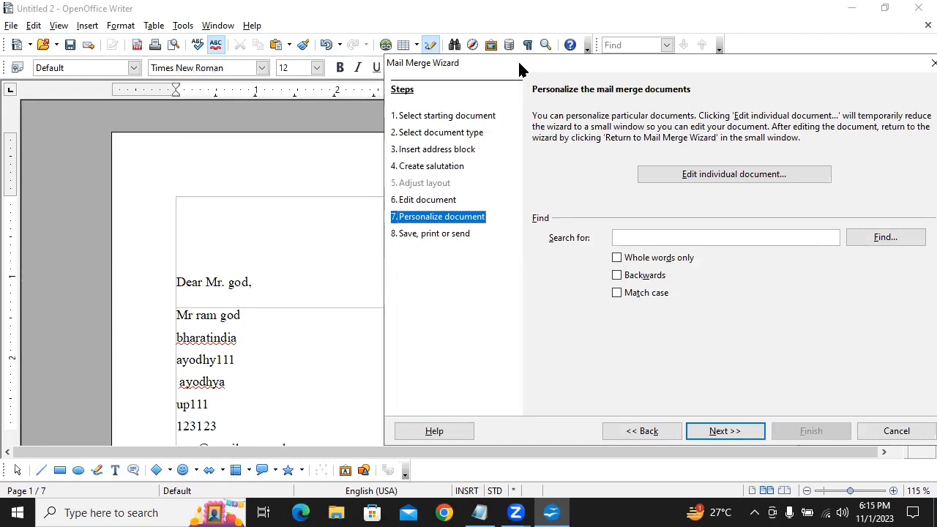
click(741, 432)
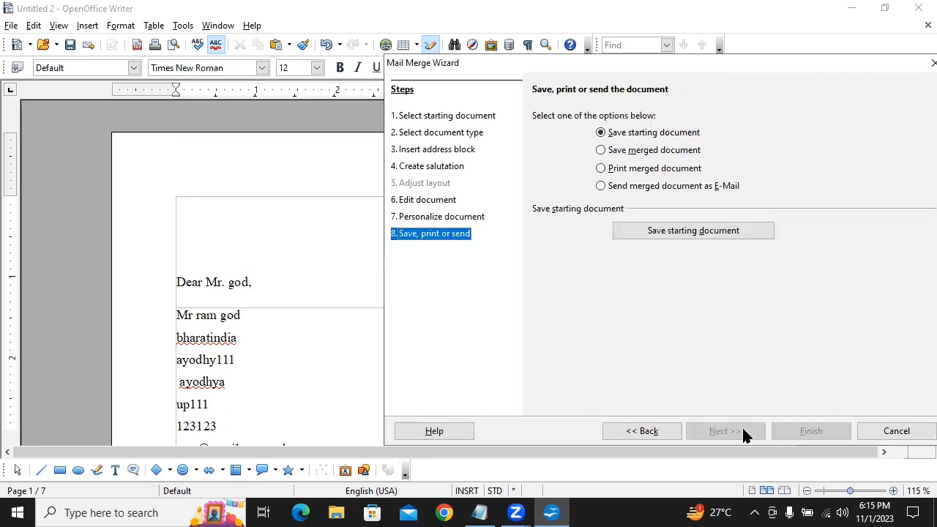
click(756, 235)
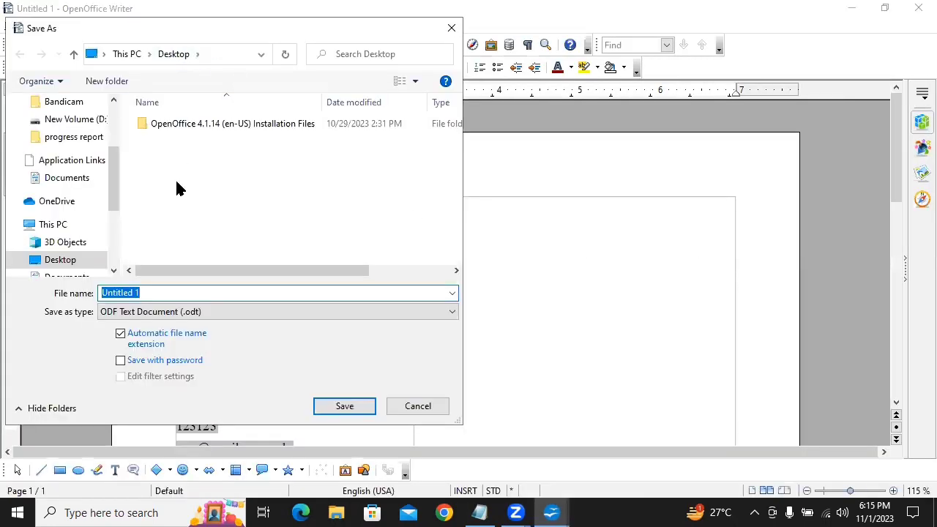
click(362, 407)
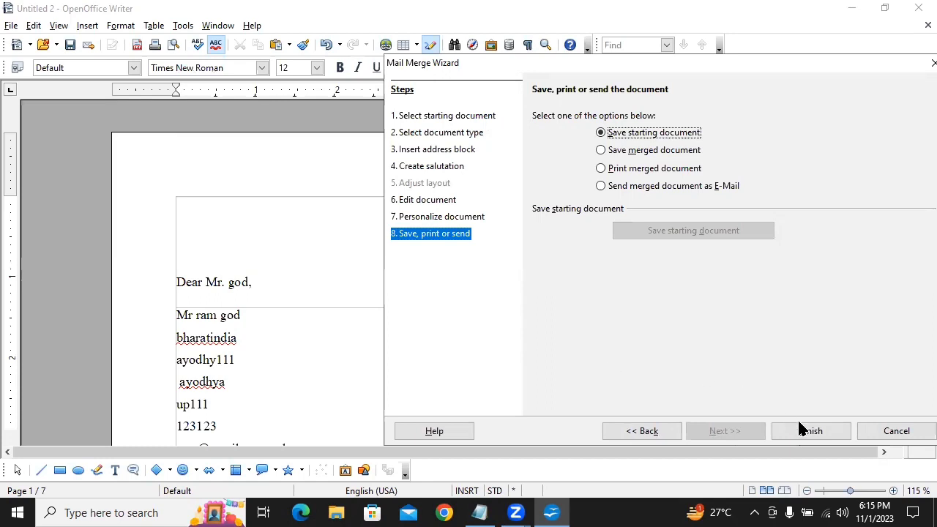
click(829, 431)
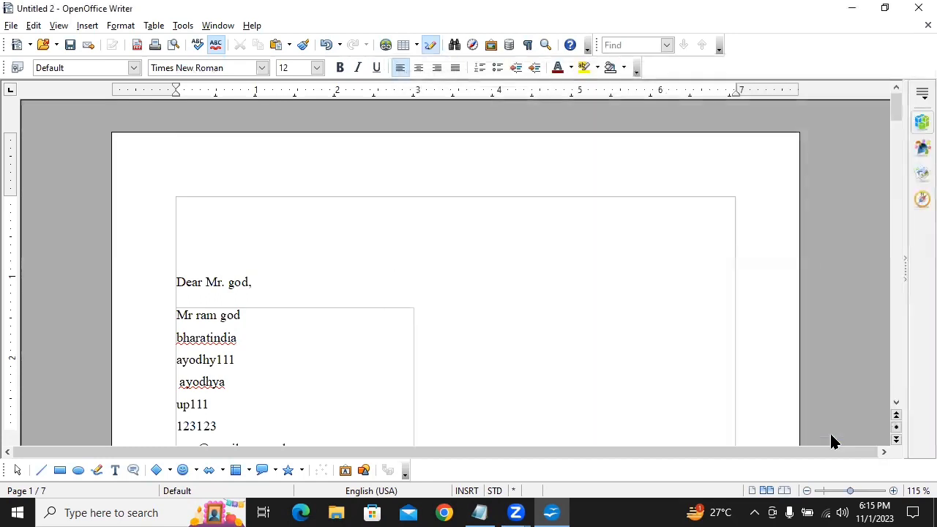
scroll(510, 280, down, 15)
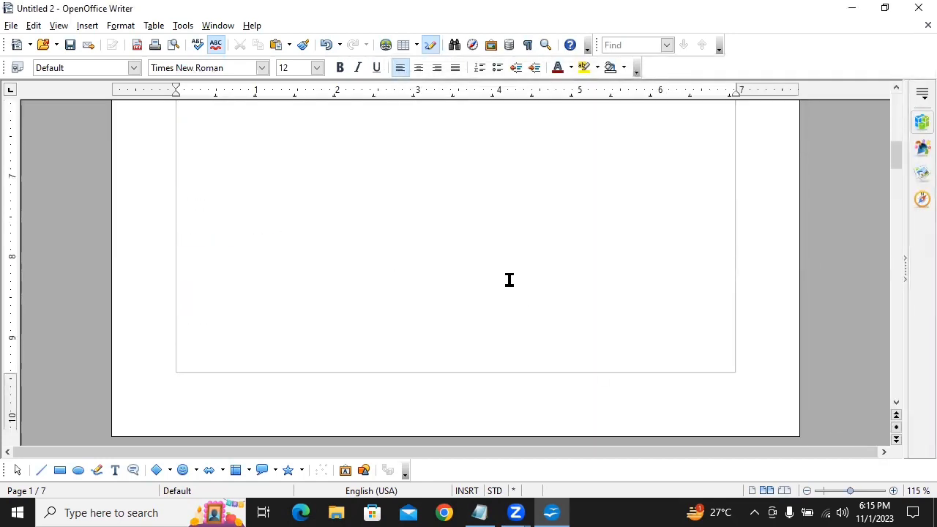
scroll(509, 280, down, 20)
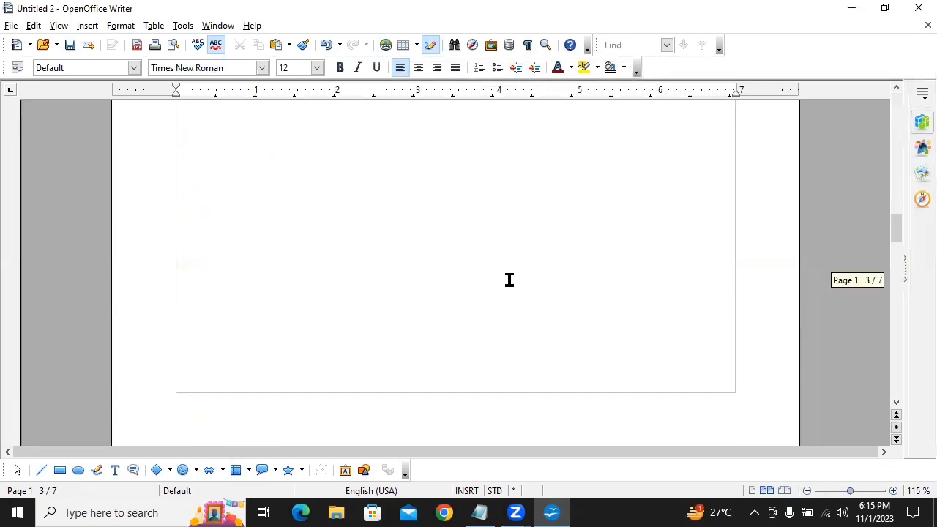
scroll(509, 280, down, 20)
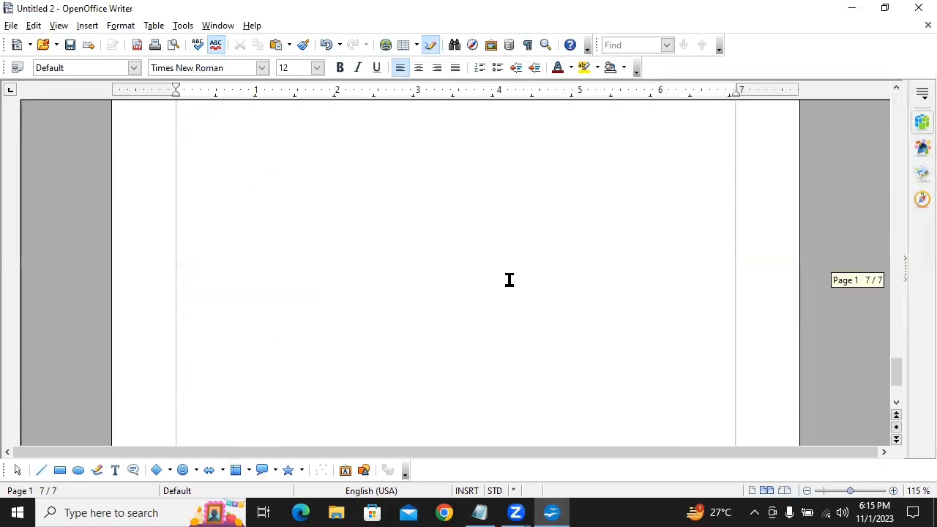
scroll(509, 279, up, 4)
scroll(510, 280, down, 3)
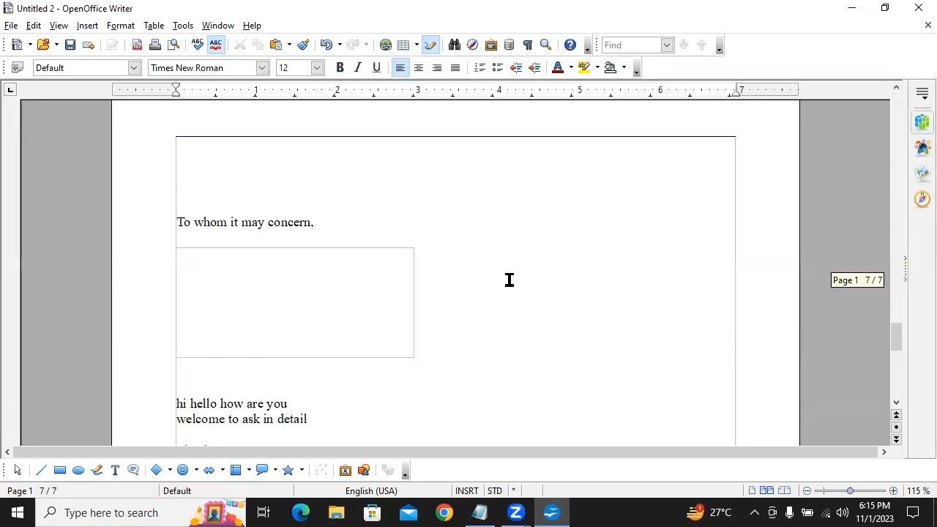
click(256, 267)
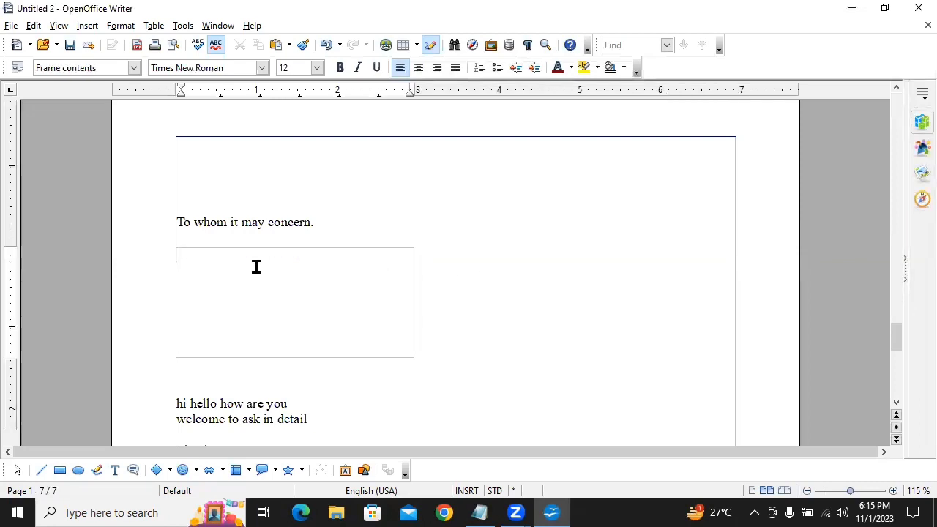
scroll(256, 267, down, 10)
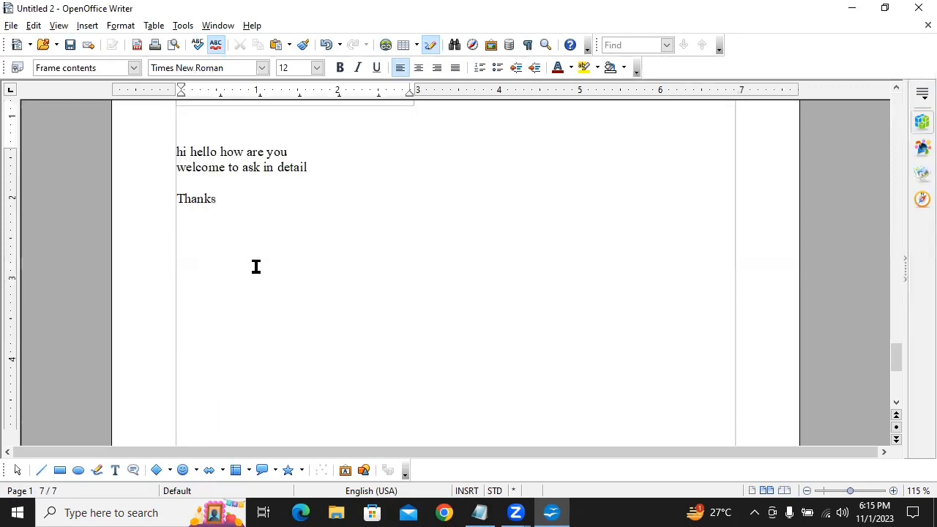
scroll(257, 267, up, 7)
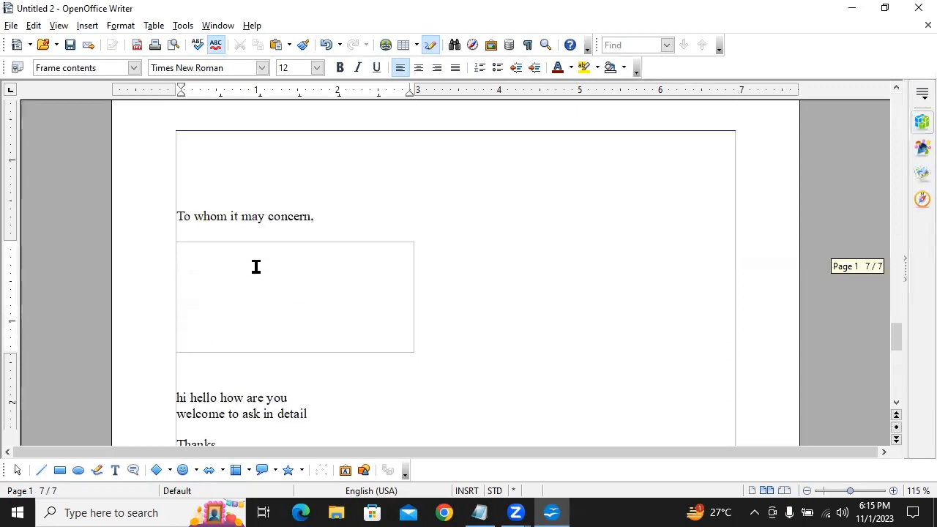
scroll(493, 283, down, 5)
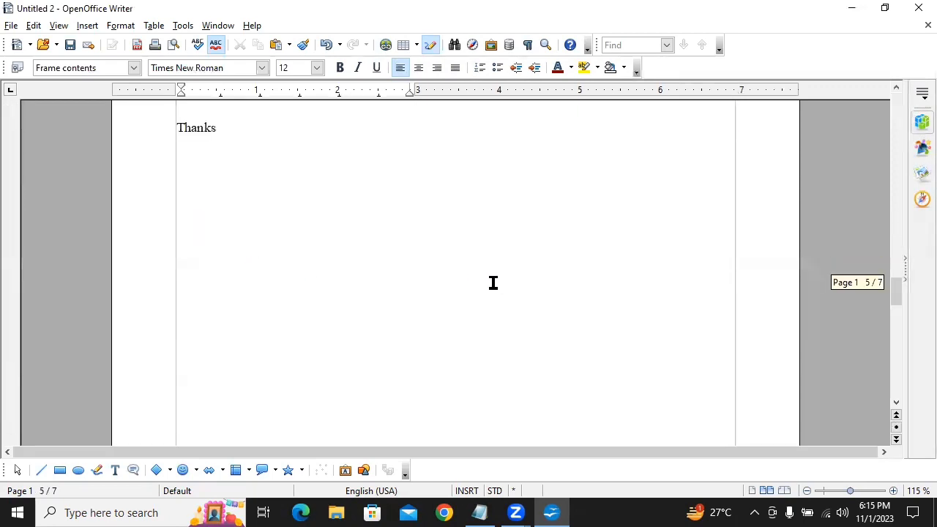
scroll(493, 283, up, 15)
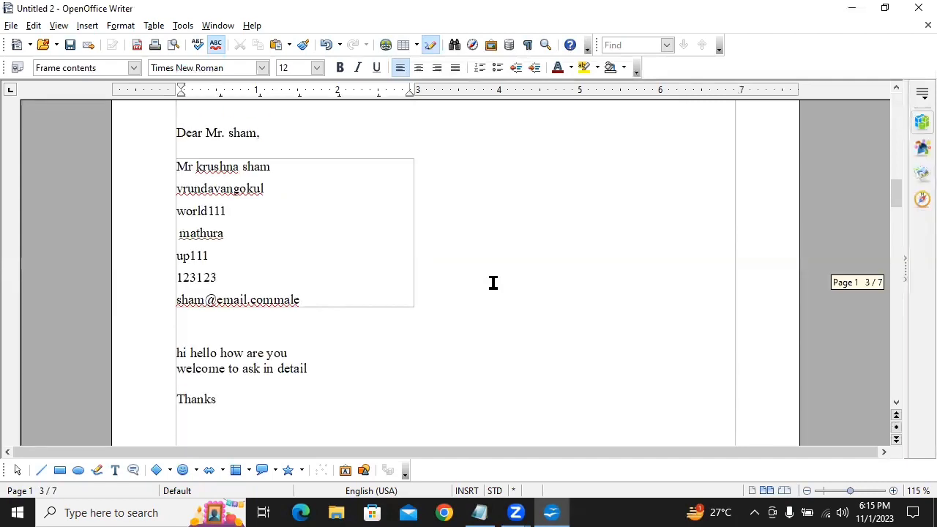
scroll(494, 282, down, 6)
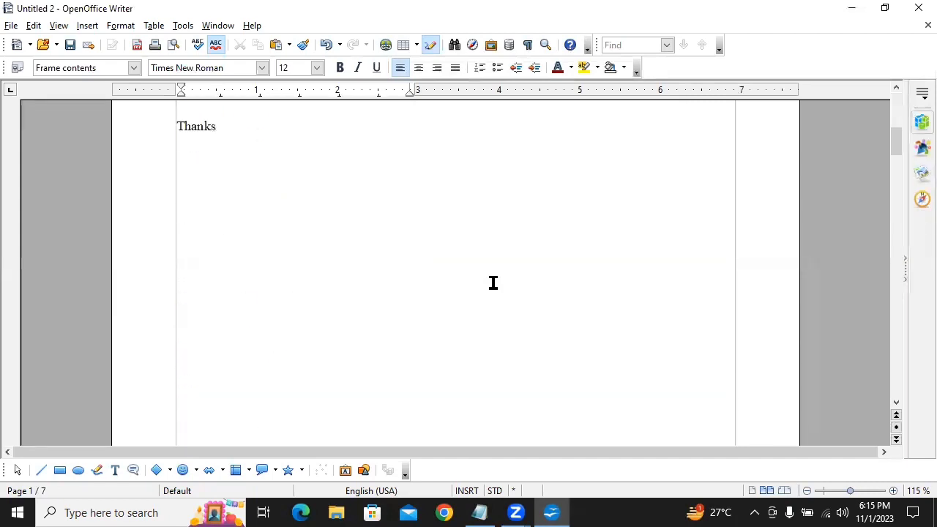
scroll(493, 282, up, 2)
scroll(493, 282, up, 8)
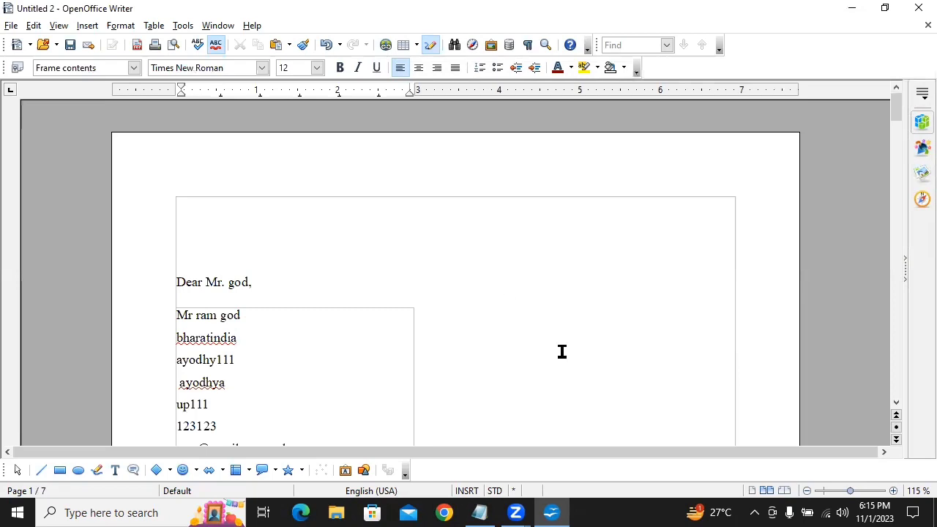
scroll(562, 352, down, 1)
scroll(563, 352, down, 3)
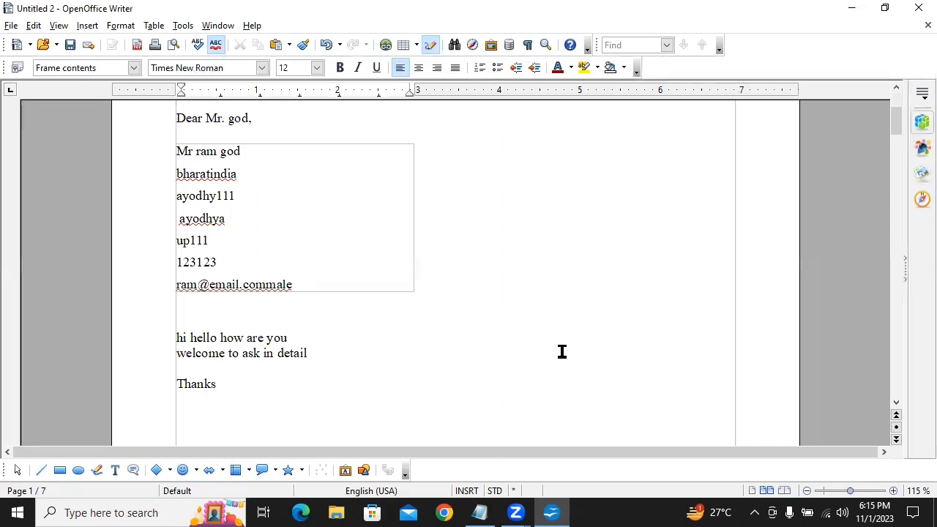
click(336, 355)
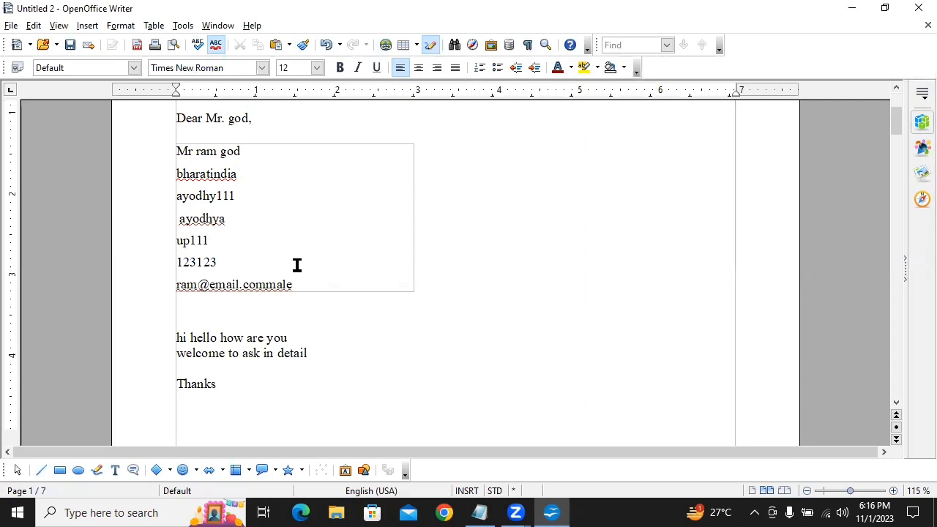
key(alt+Tab)
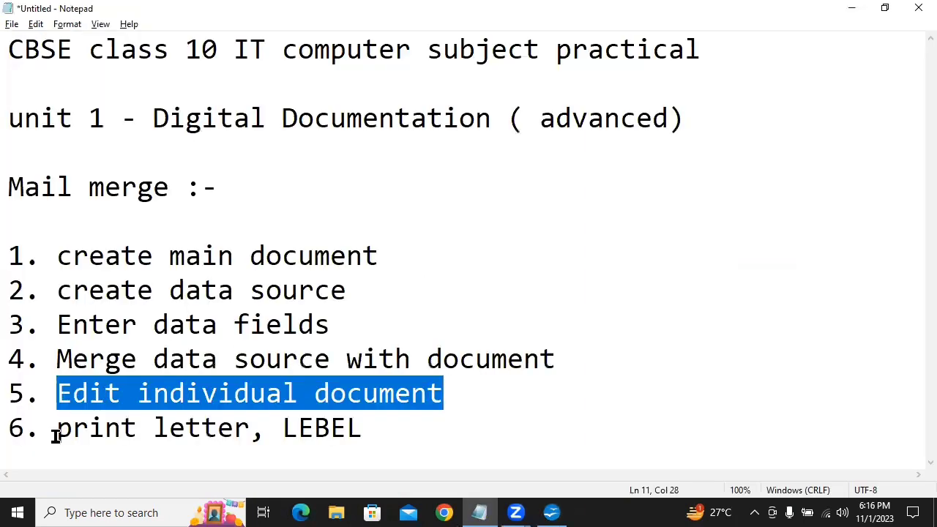
drag(57, 434, 373, 425)
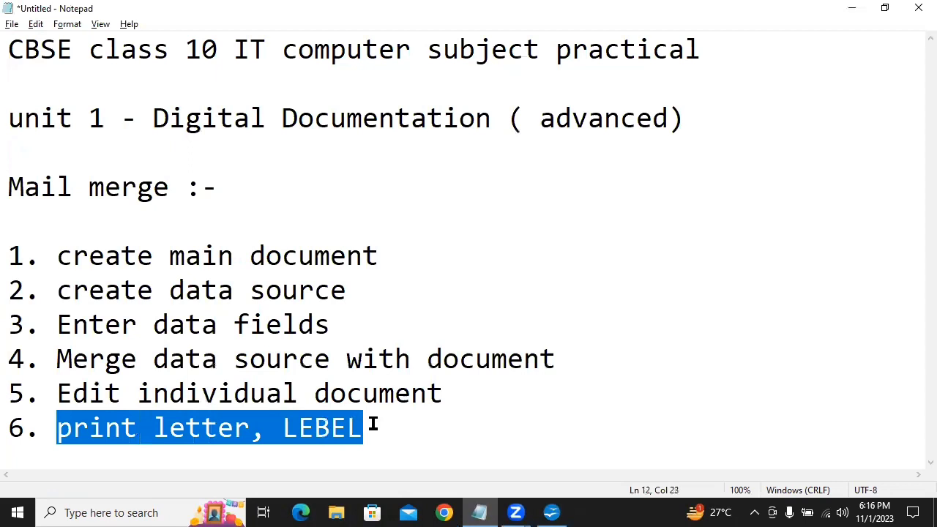
key(alt+Tab)
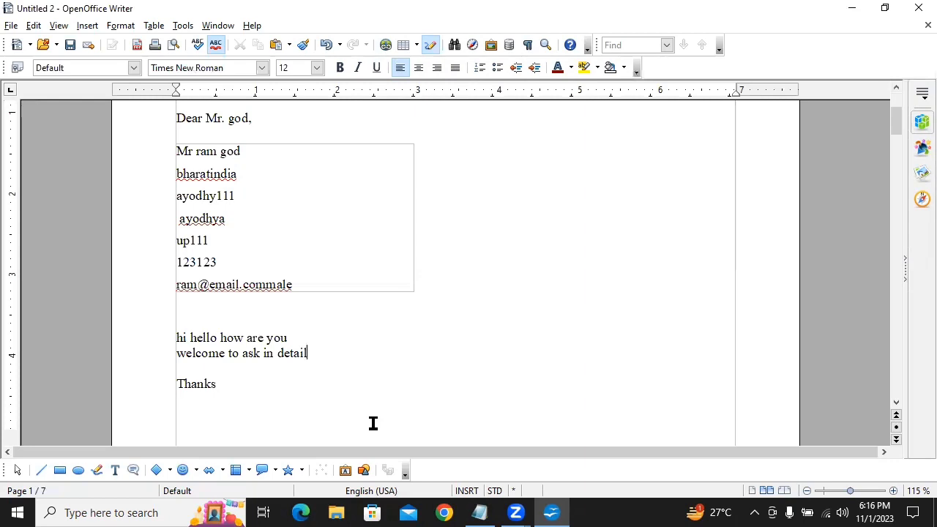
Create a new labels document from File > New > Labels
scroll(373, 423, up, 5)
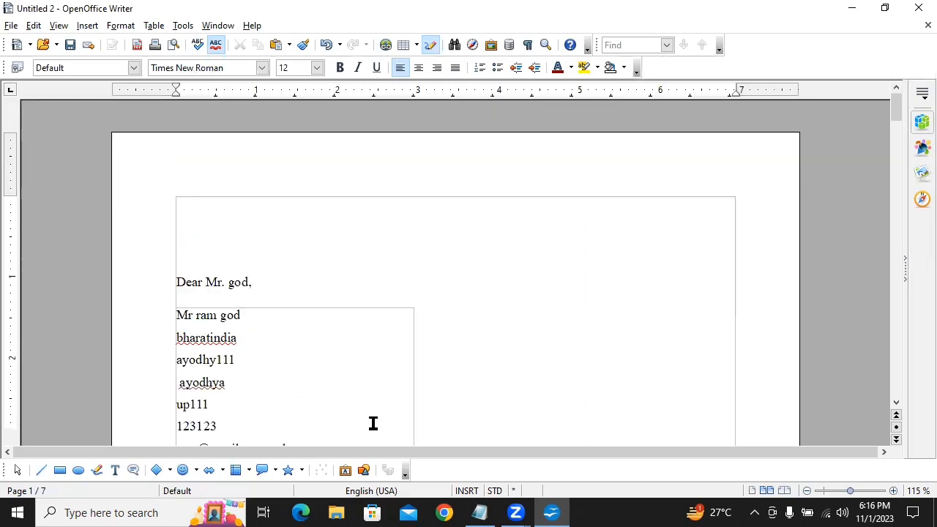
click(11, 27)
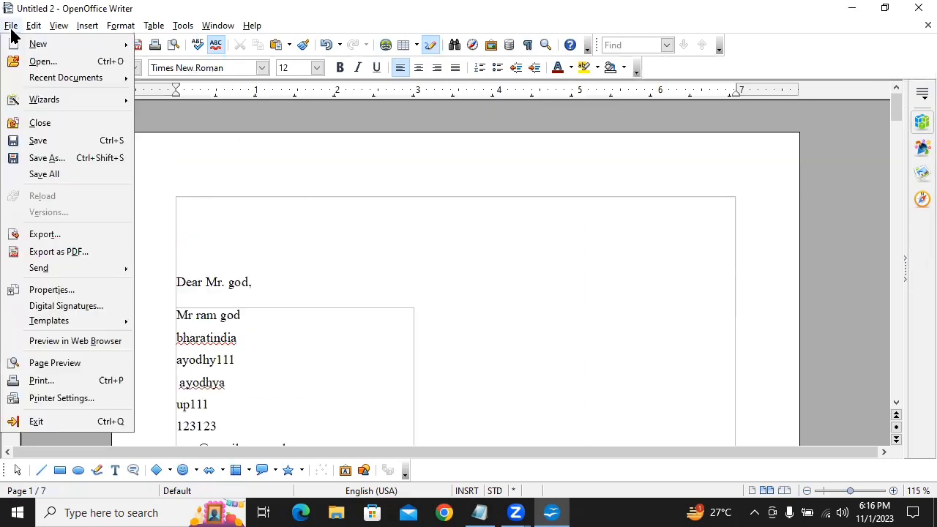
mouse_move(86, 45)
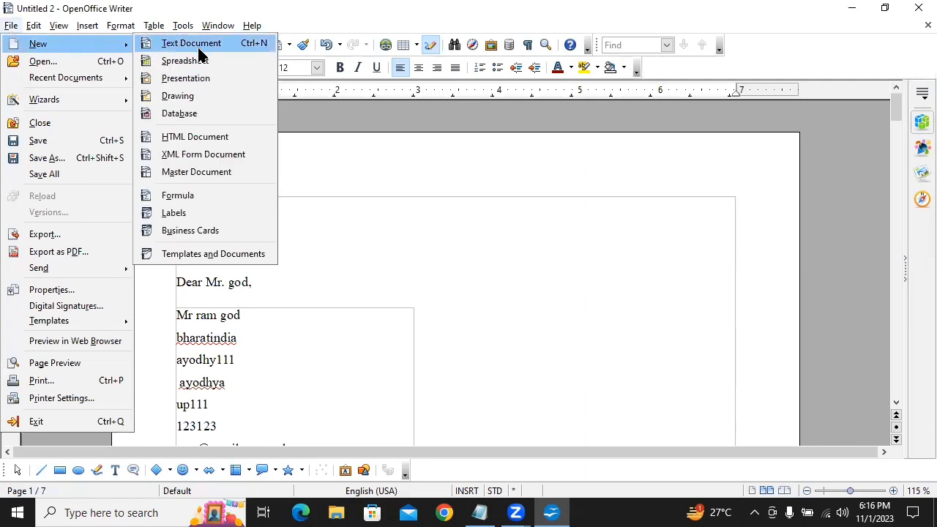
click(211, 213)
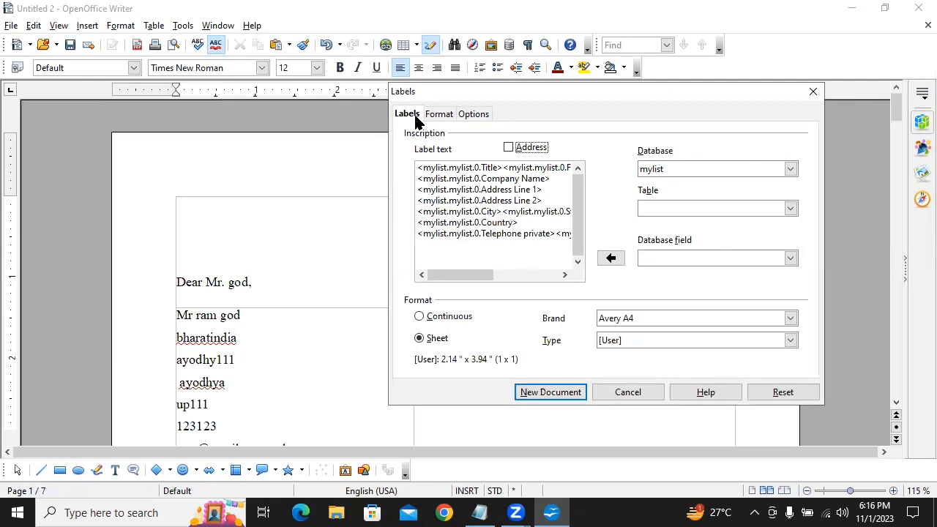
Select the newlist database and its newlist table in the Labels dialog
click(715, 172)
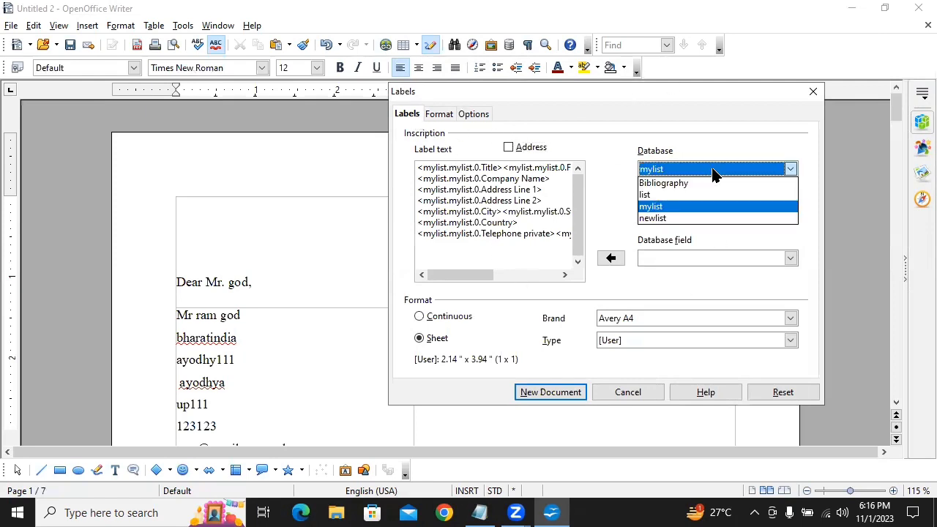
click(725, 220)
click(753, 210)
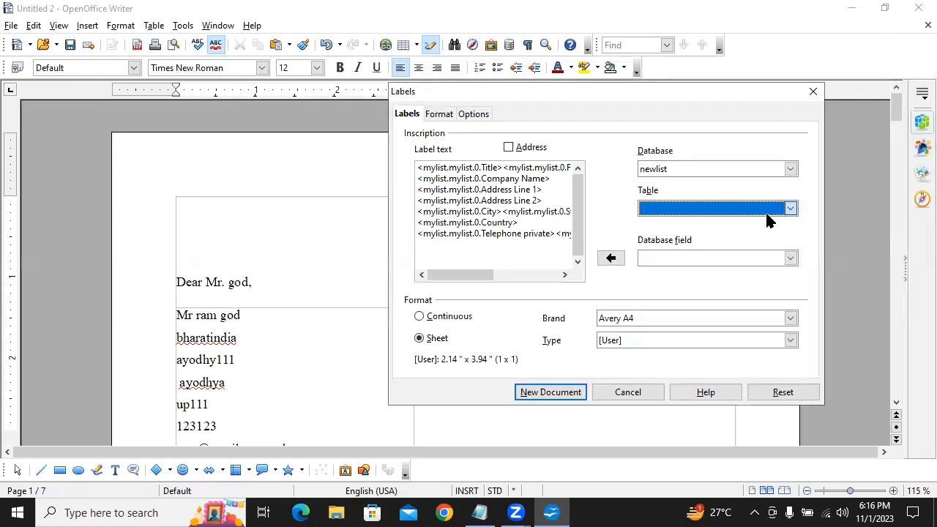
click(741, 224)
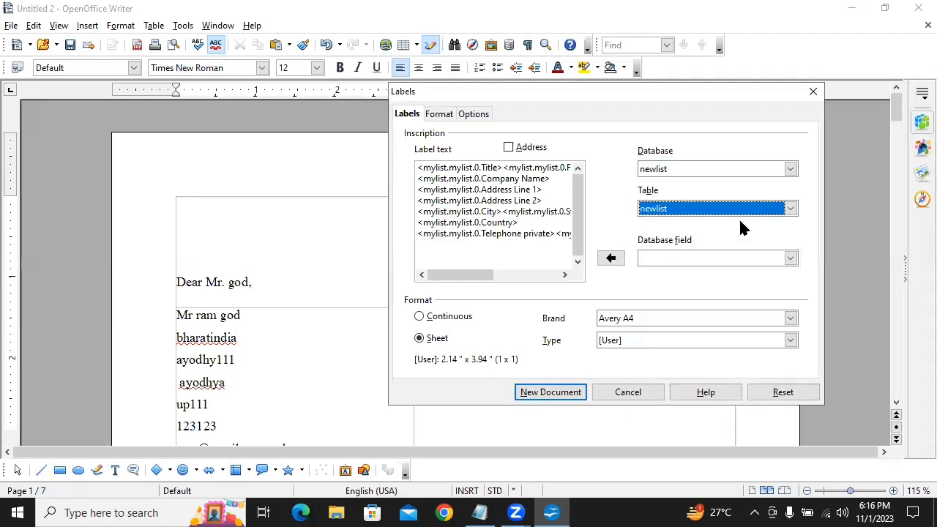
click(718, 263)
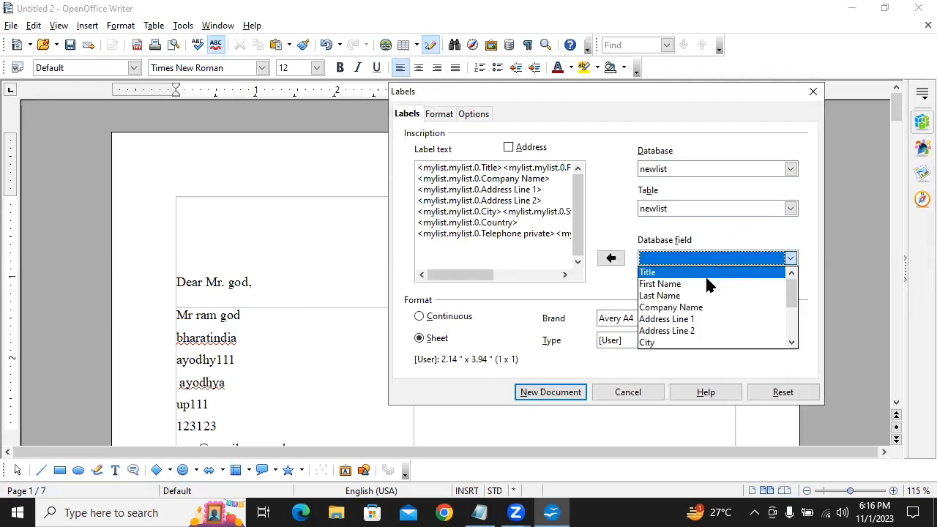
click(577, 253)
Insert the First Name field on a new label-text line, then delete it again
click(496, 201)
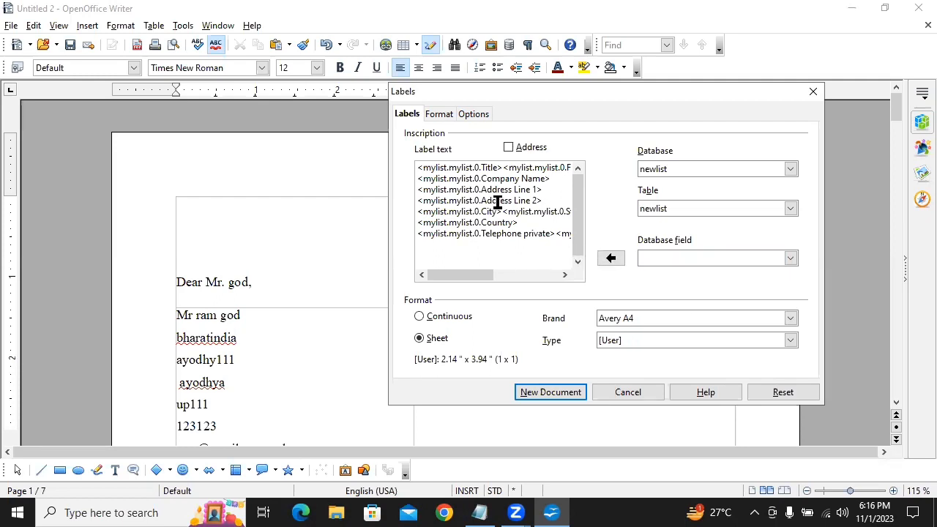
click(447, 246)
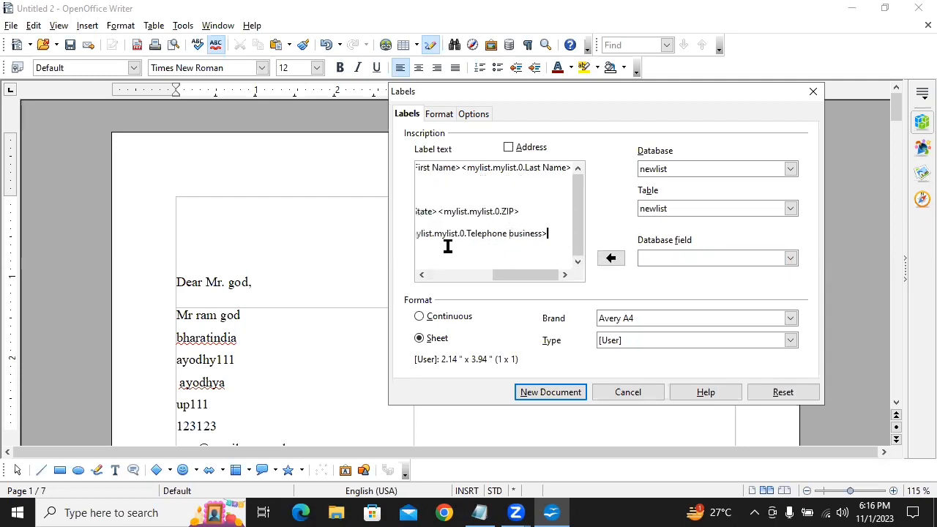
key(Return)
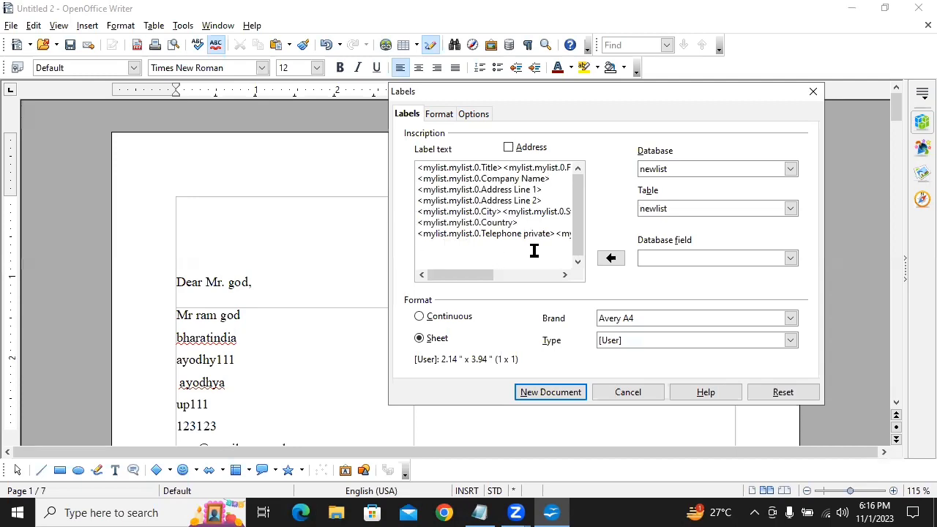
click(699, 258)
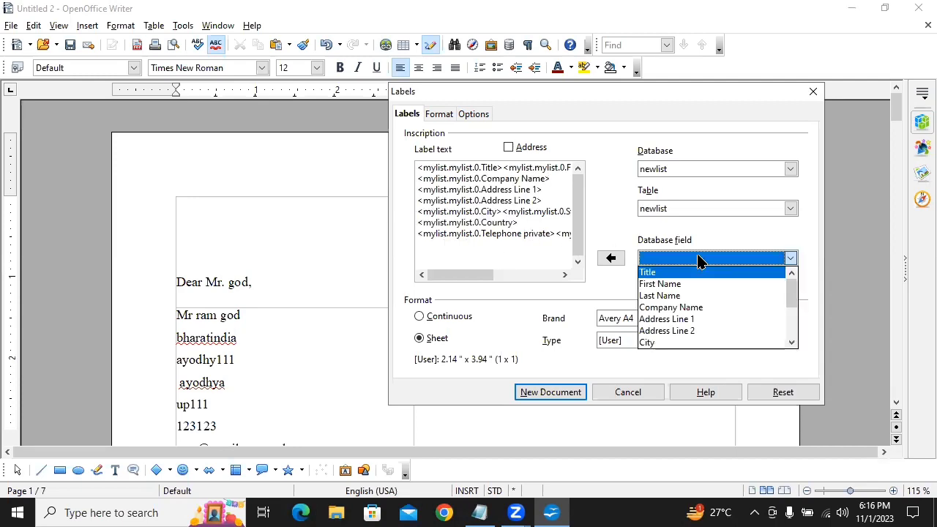
click(663, 284)
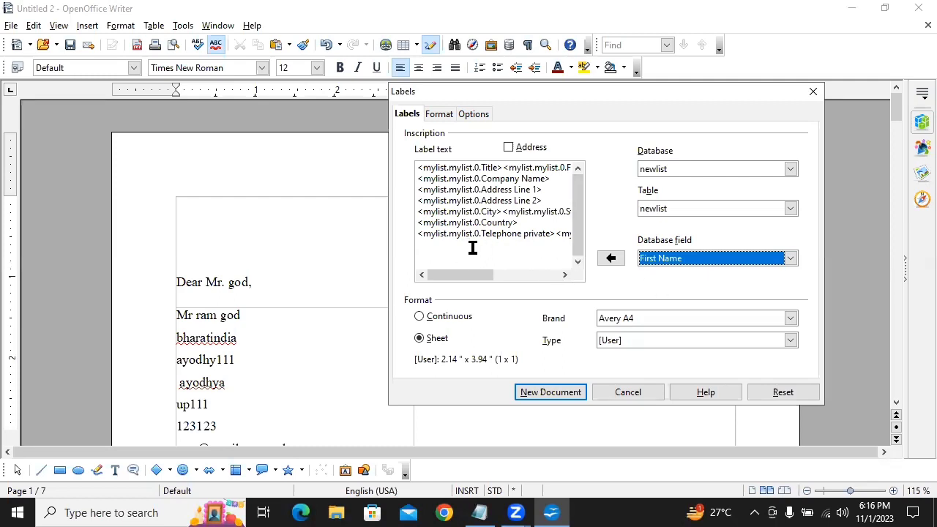
click(612, 260)
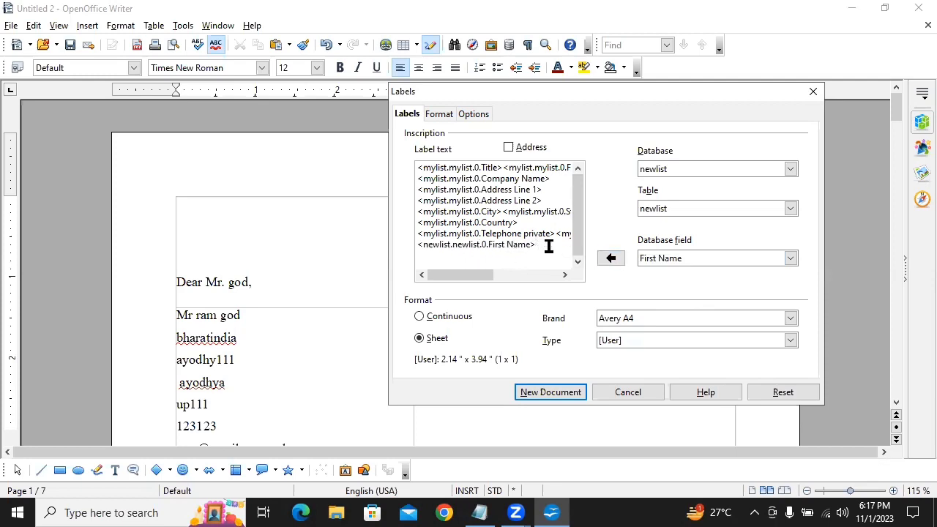
key(BackSpace)
key(BackSpace)
key(BackSpace)
key(BackSpace)
key(BackSpace)
key(BackSpace)
key(BackSpace)
key(BackSpace)
key(BackSpace)
key(BackSpace)
key(BackSpace)
key(BackSpace)
key(BackSpace)
key(BackSpace)
key(BackSpace)
key(BackSpace)
key(BackSpace)
key(BackSpace)
key(BackSpace)
key(BackSpace)
key(BackSpace)
key(BackSpace)
key(BackSpace)
key(BackSpace)
key(BackSpace)
key(BackSpace)
key(BackSpace)
key(BackSpace)
key(BackSpace)
key(BackSpace)
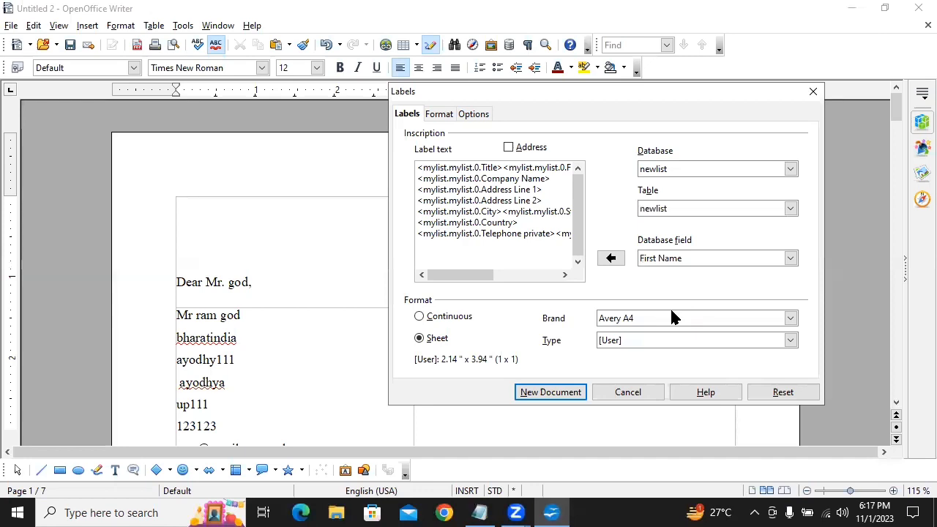
On the Format tab, set horizontal pitch to 6.00" and vertical pitch to 4.00"
click(439, 115)
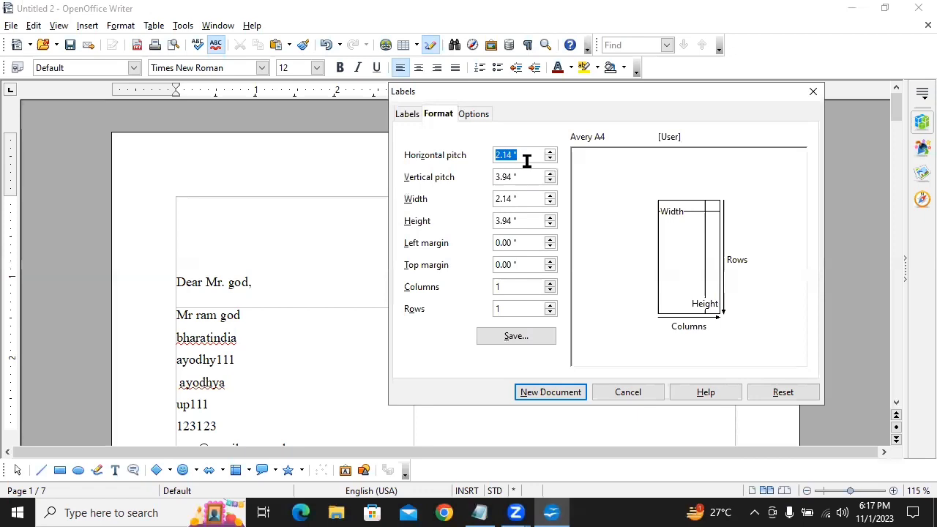
key(BackSpace)
text(6)
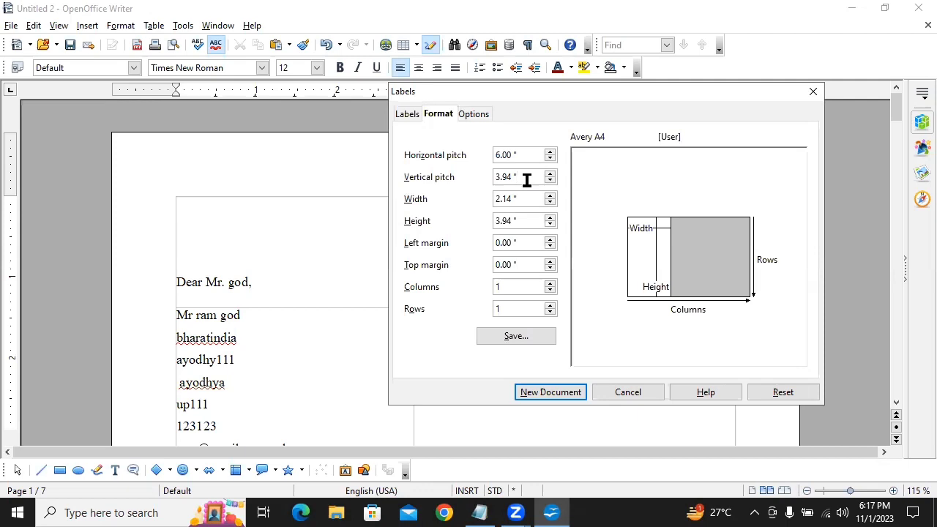
key(BackSpace)
key(BackSpace)
key(BackSpace)
key(BackSpace)
key(BackSpace)
key(BackSpace)
text(2)
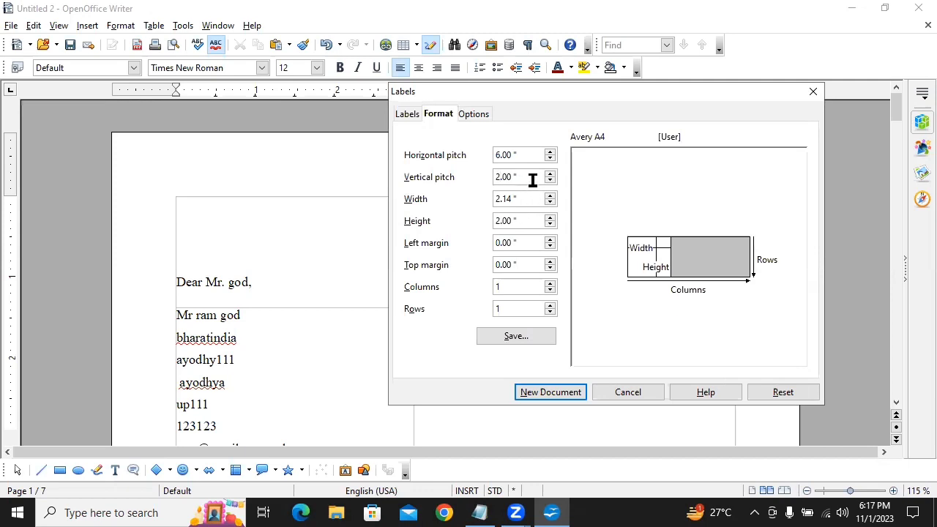
key(BackSpace)
key(BackSpace)
key(BackSpace)
key(BackSpace)
key(BackSpace)
key(BackSpace)
key(Delete)
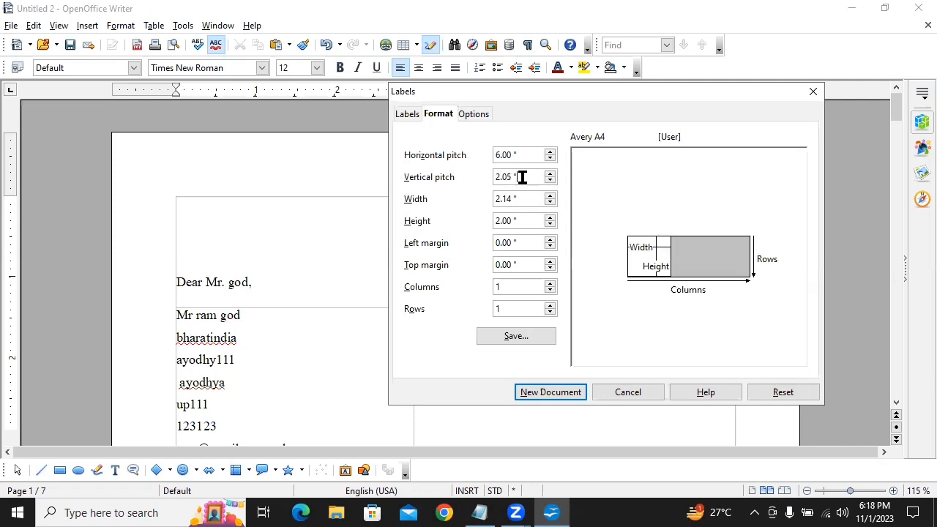
key(BackSpace)
key(BackSpace)
key(BackSpace)
key(BackSpace)
key(BackSpace)
key(BackSpace)
text(4)
click(519, 202)
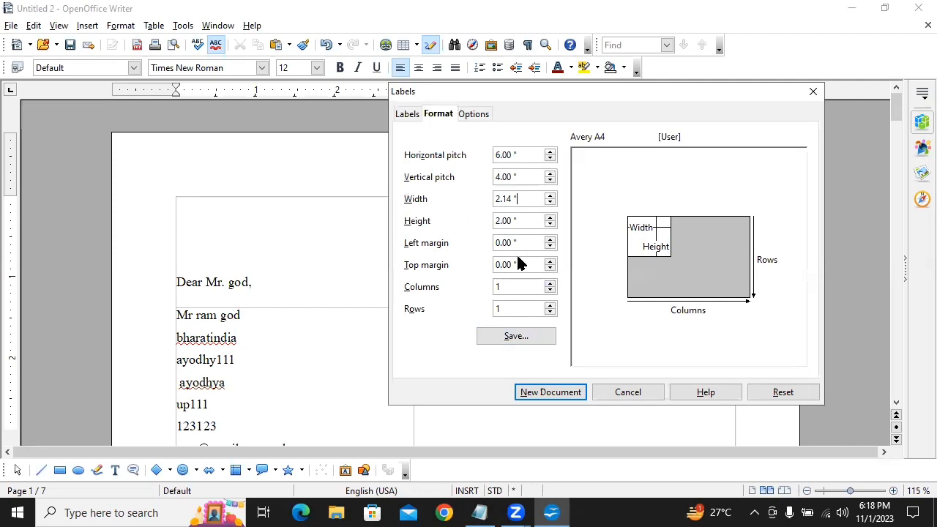
Raise the left margin to 0.20" and begin adjusting the number of rows
click(550, 240)
click(551, 240)
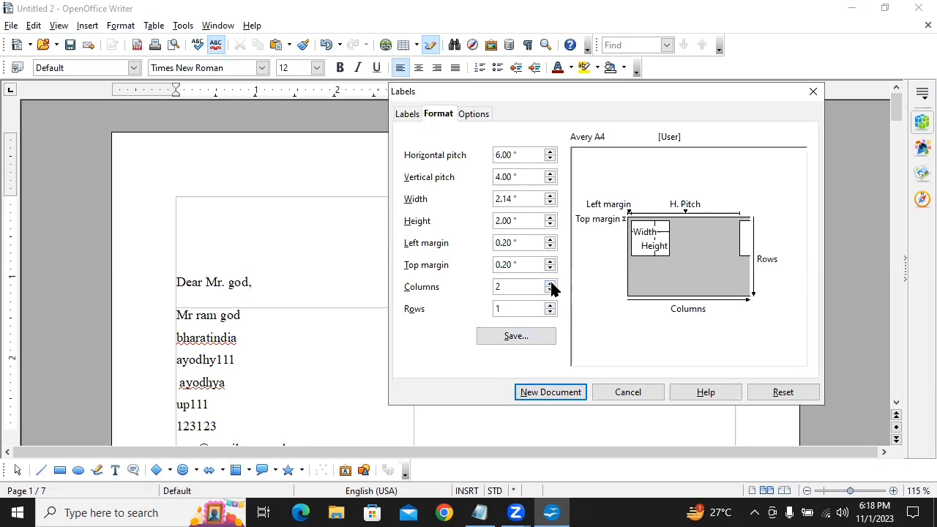
click(551, 312)
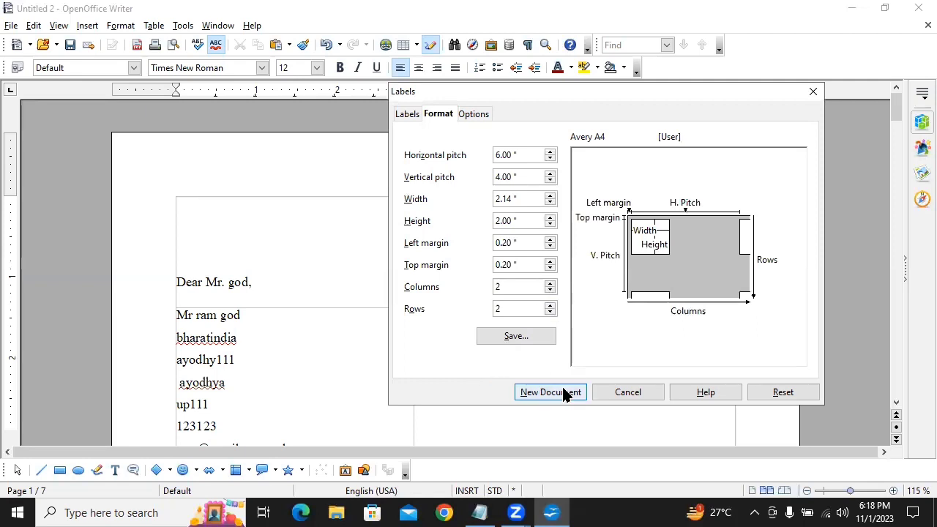
Generate the labels as a new document with Entire page and scroll through the sheet
click(473, 117)
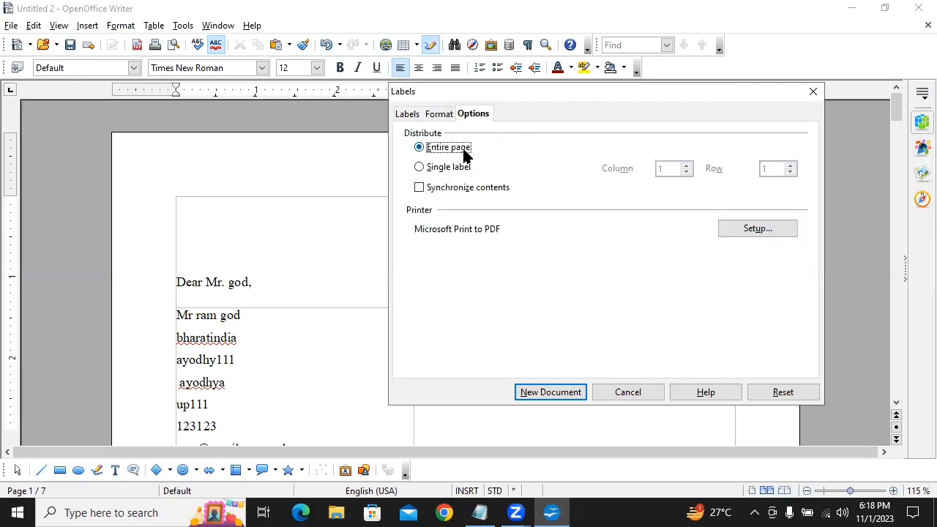
click(551, 392)
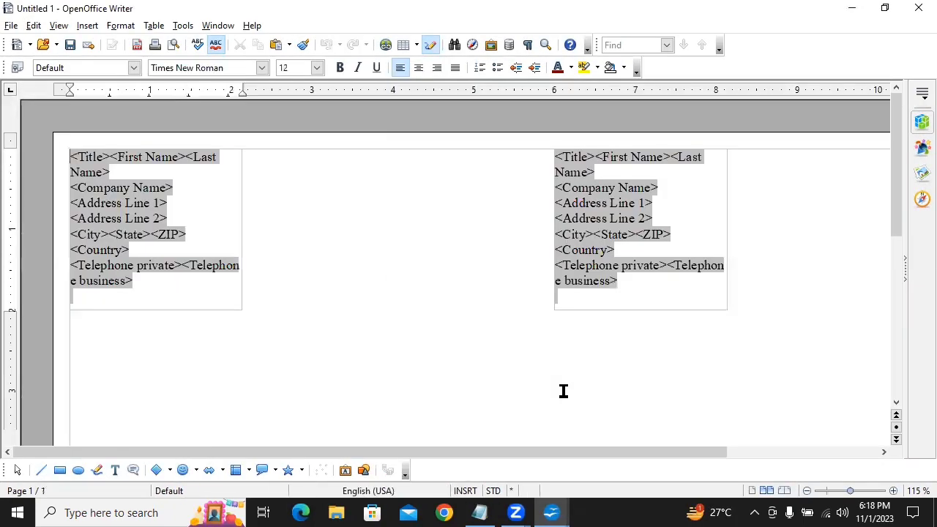
scroll(563, 391, down, 2)
scroll(563, 391, up, 2)
scroll(563, 392, down, 3)
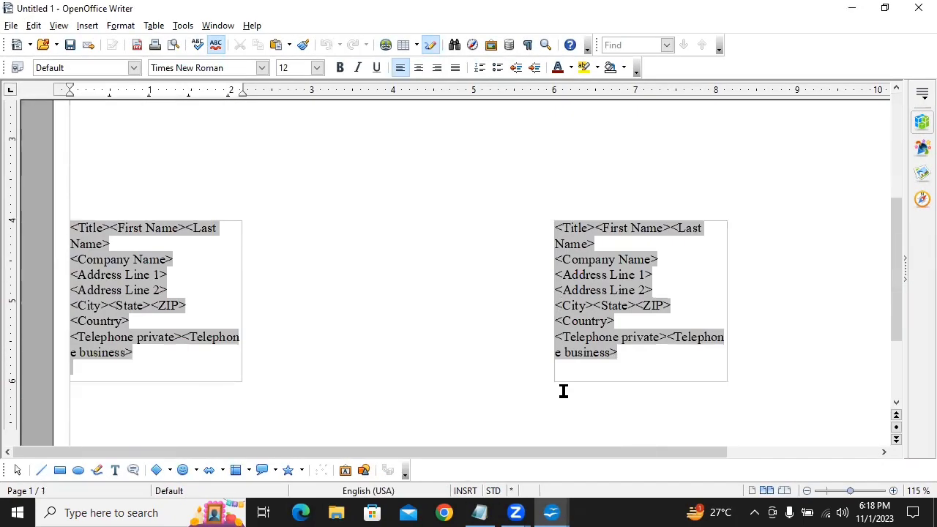
scroll(563, 392, up, 3)
scroll(563, 391, down, 2)
scroll(563, 391, down, 4)
scroll(457, 333, down, 5)
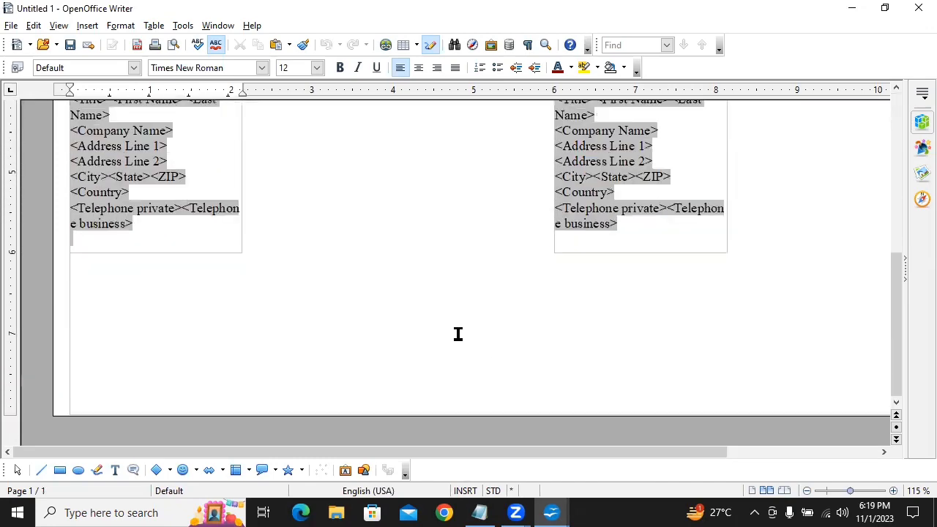
scroll(458, 333, up, 10)
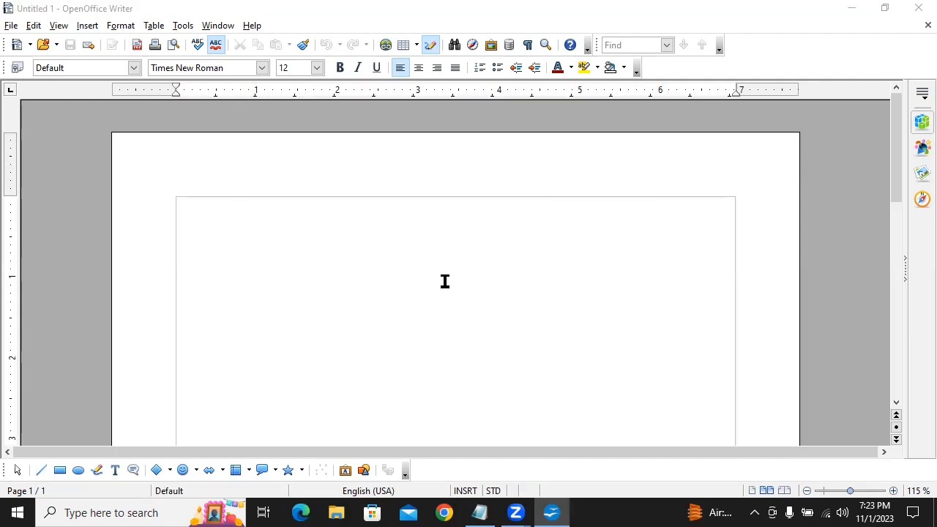
Start a new Labels setup using the newlist1 database and its newlist table
click(11, 30)
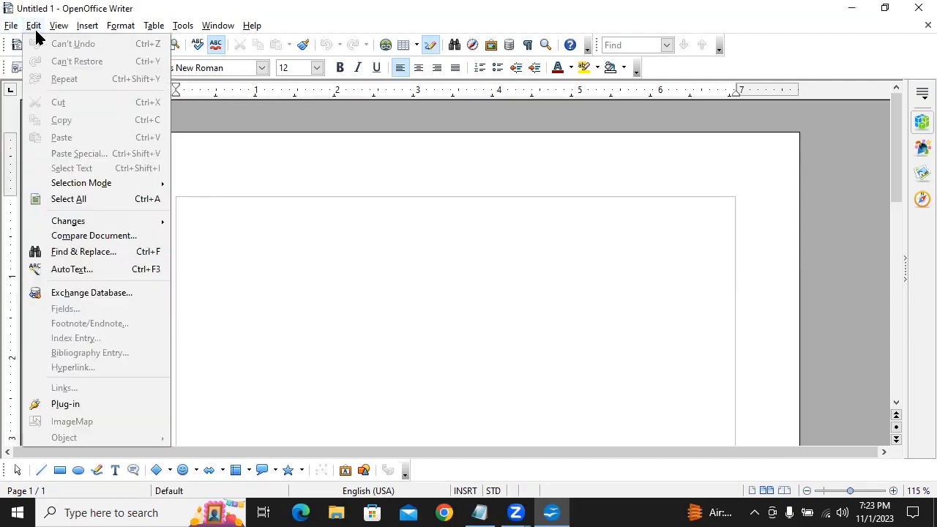
mouse_move(64, 45)
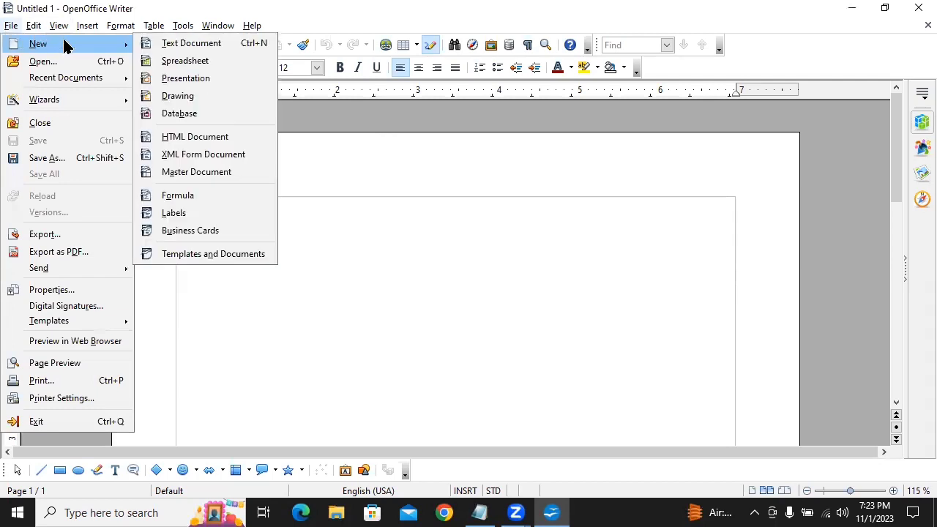
click(220, 217)
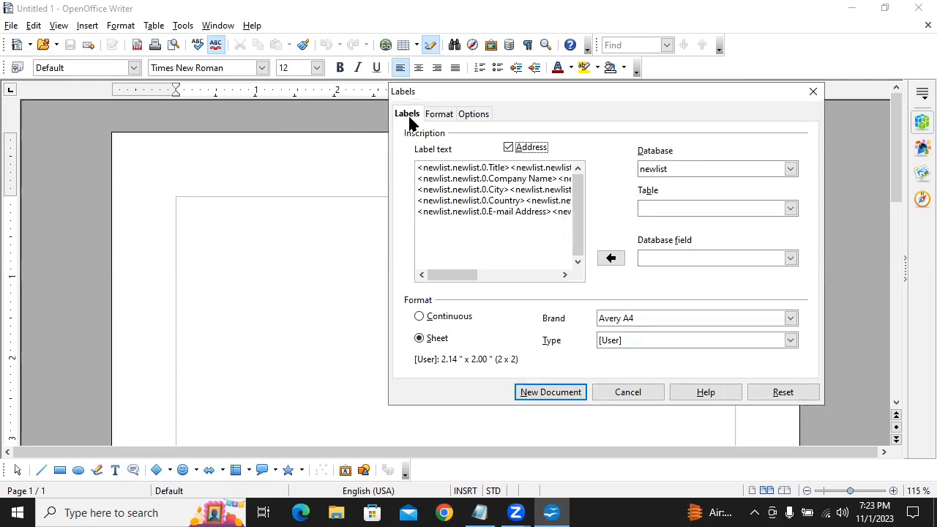
click(732, 170)
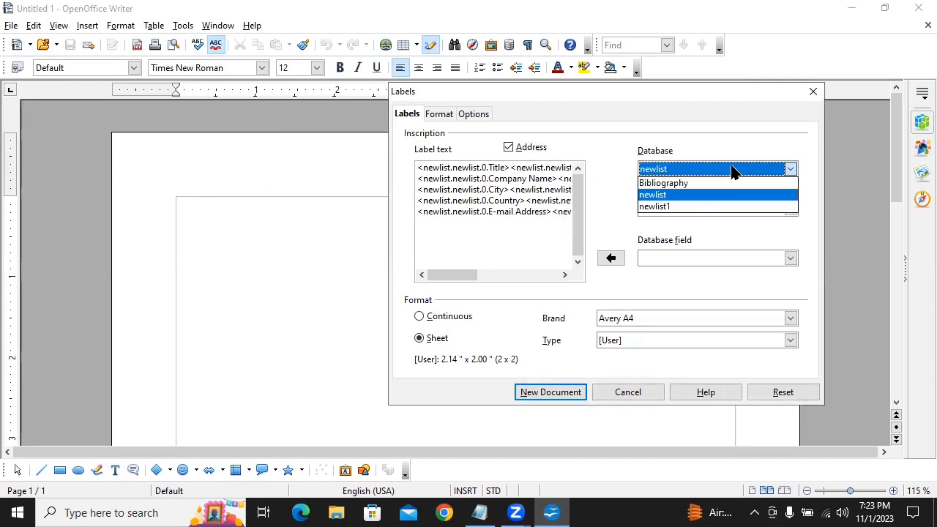
click(697, 208)
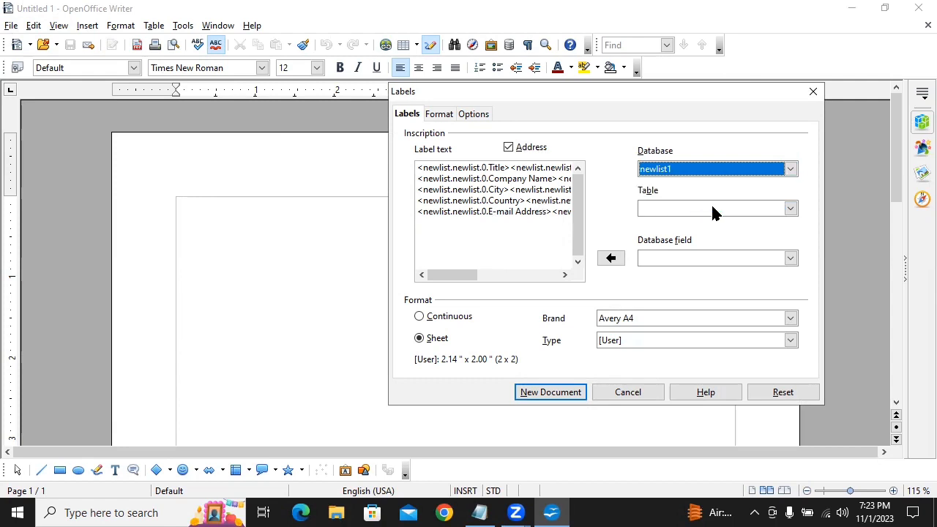
click(714, 209)
click(696, 223)
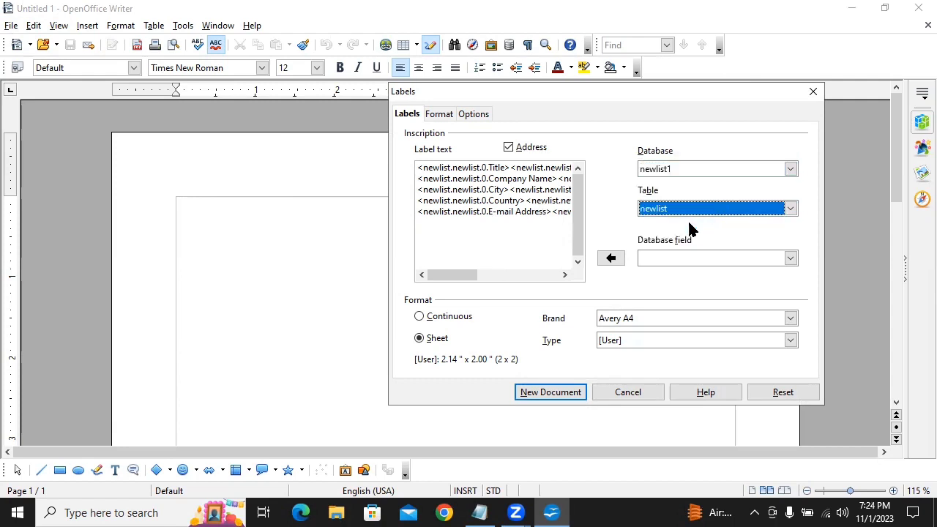
Clear all of the existing label text
click(717, 258)
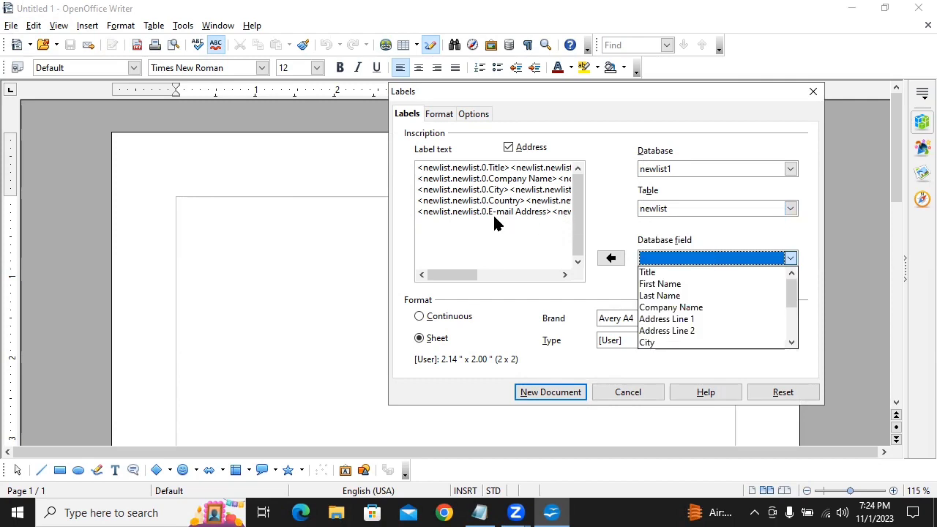
click(453, 228)
click(567, 217)
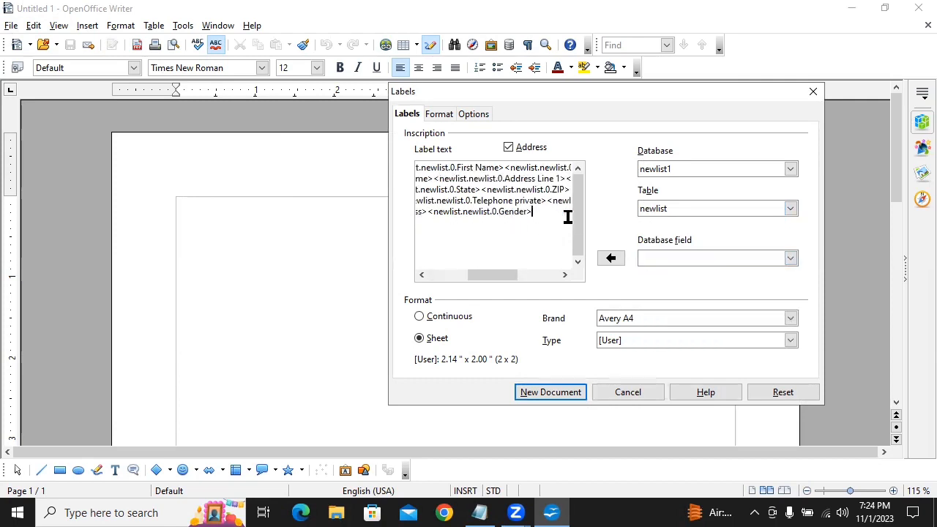
key(ctrl+a)
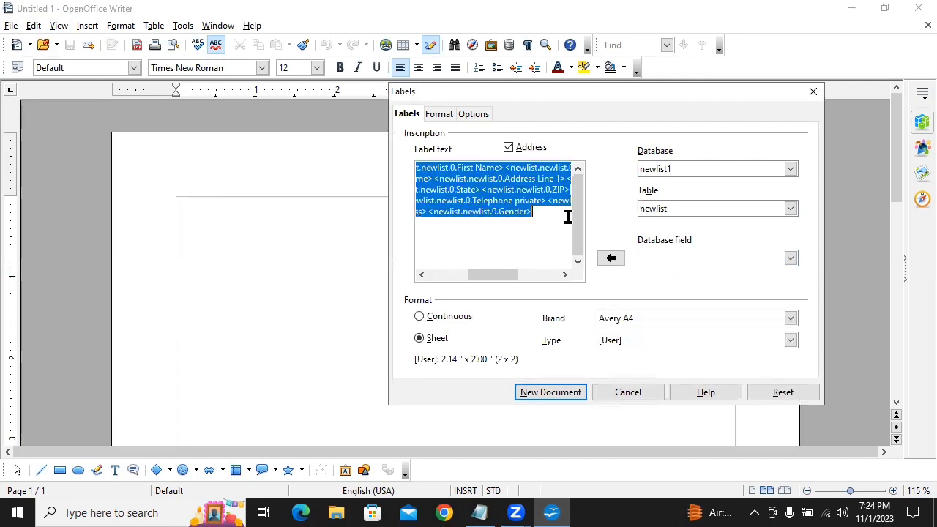
key(Delete)
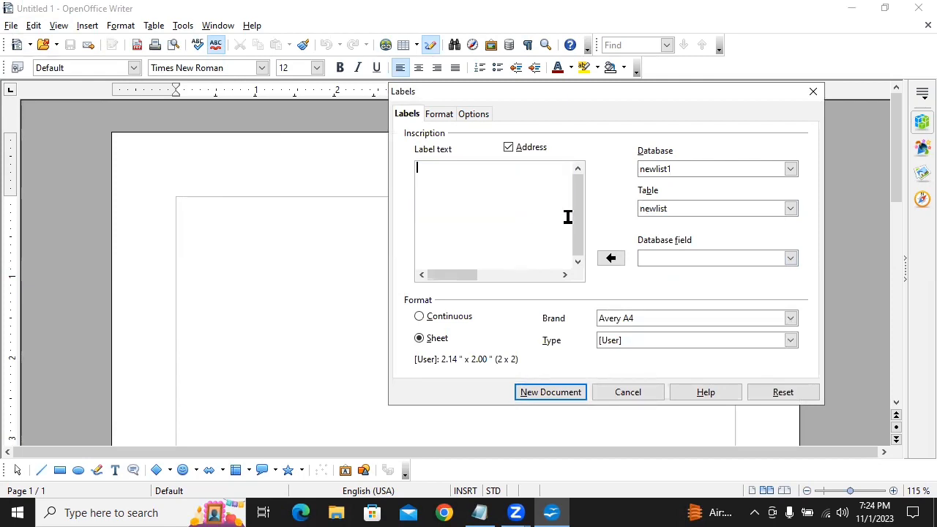
Insert Title, First Name and Last Name fields on the first label line
click(743, 258)
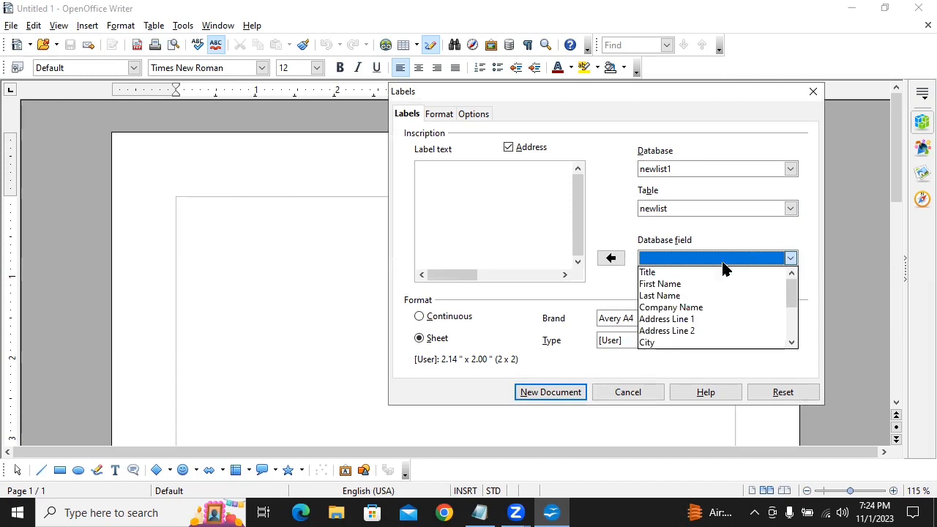
click(701, 272)
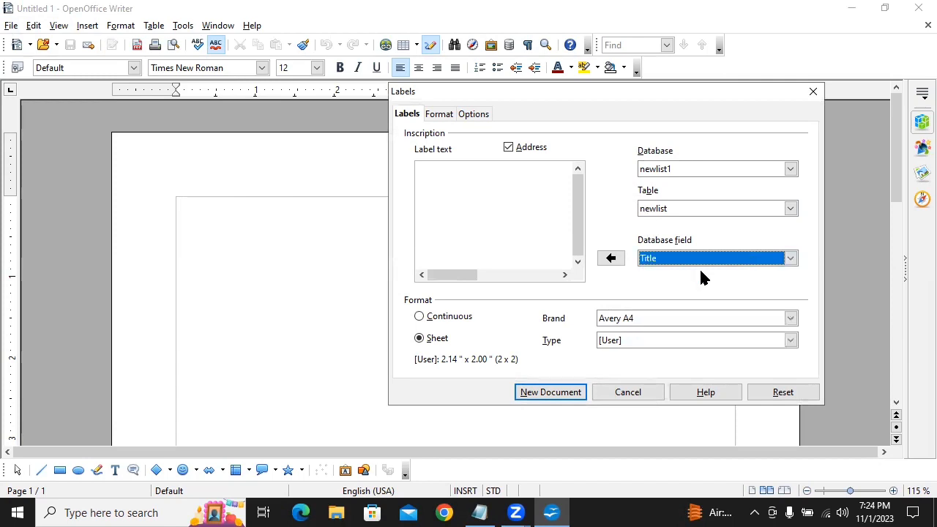
click(610, 258)
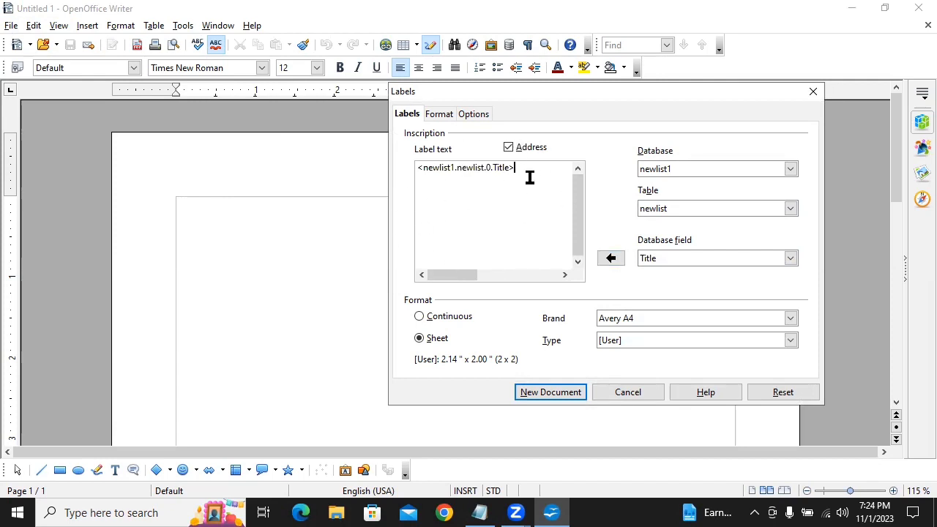
click(711, 256)
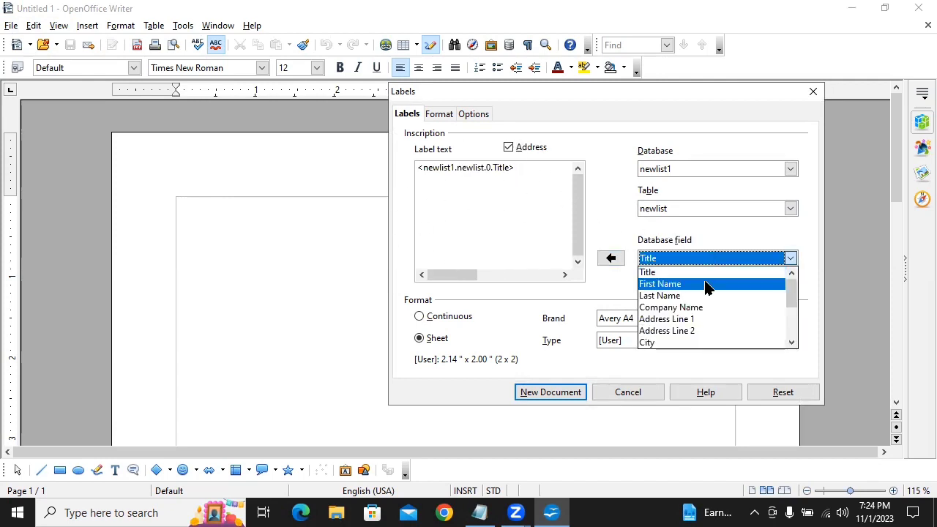
click(705, 283)
click(615, 261)
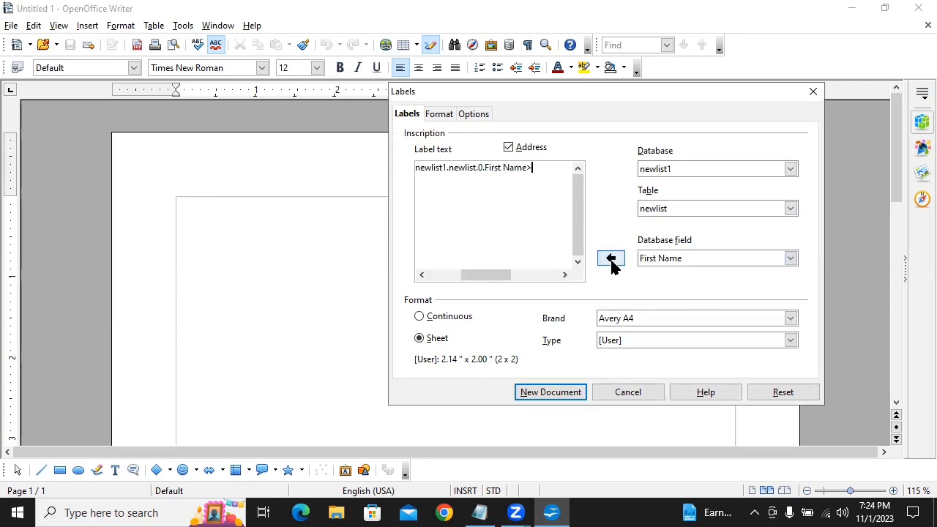
click(709, 259)
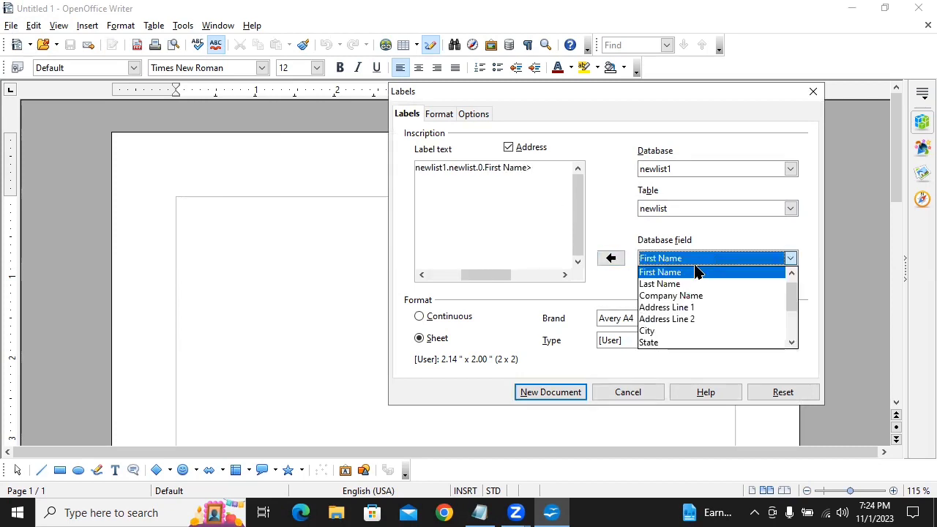
click(729, 284)
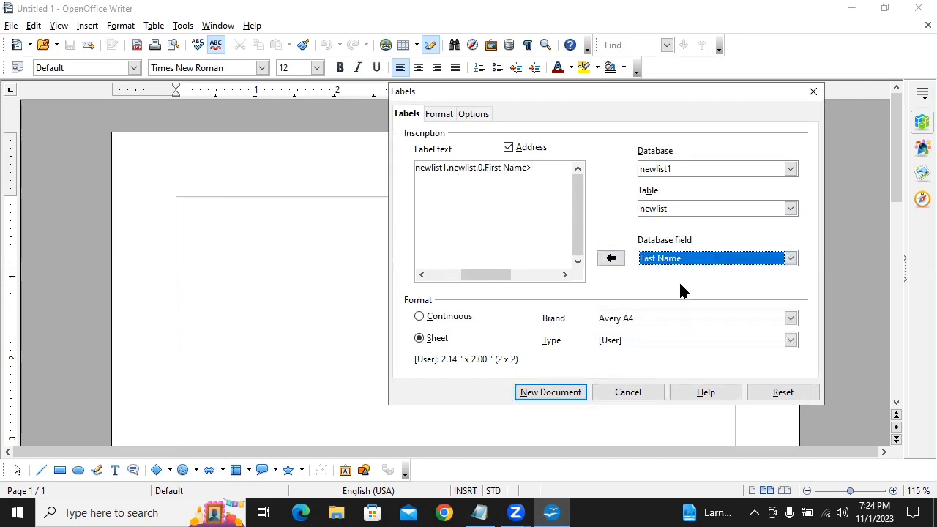
click(612, 259)
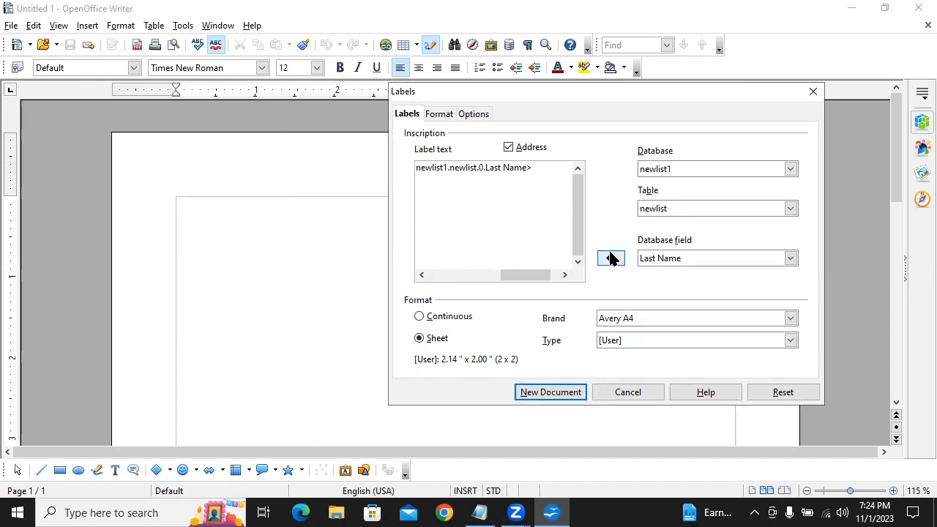
key(Return)
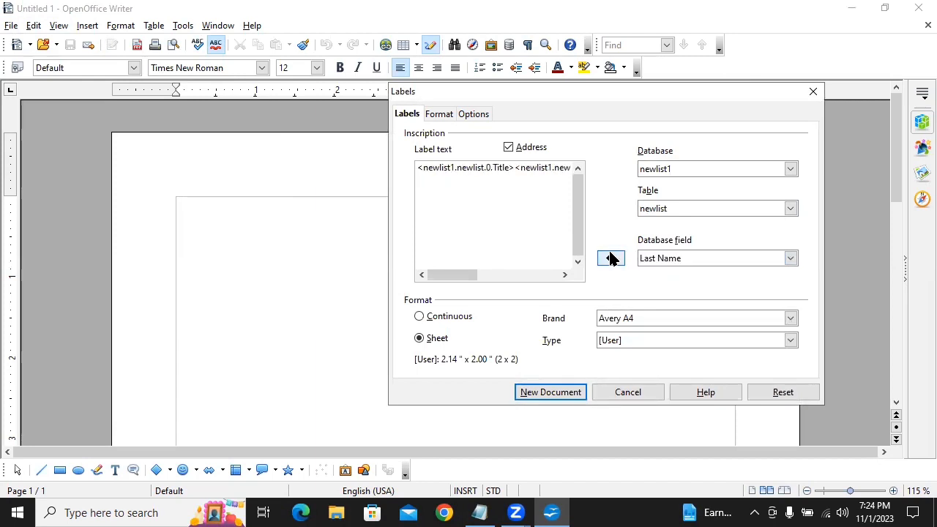
Add Company Name, Address Line 1 and Address Line 2 fields on the second line
click(706, 260)
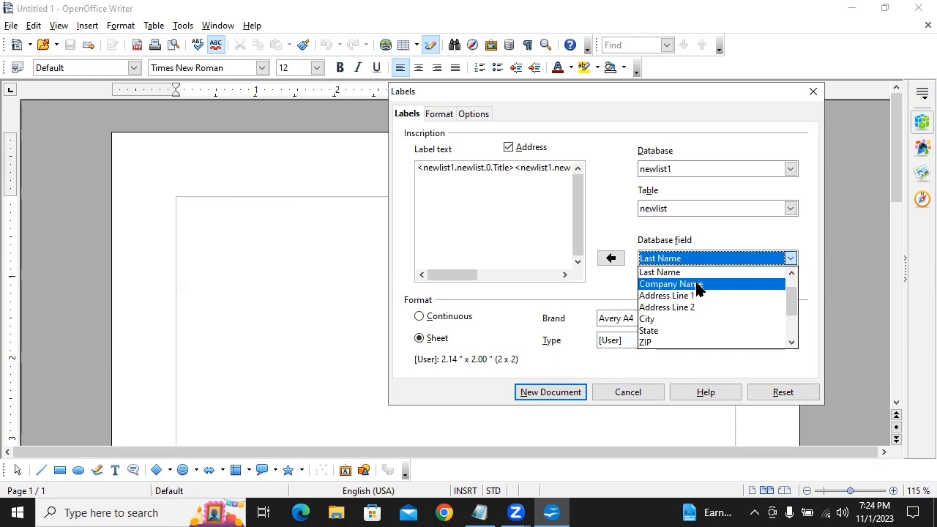
click(688, 286)
click(610, 260)
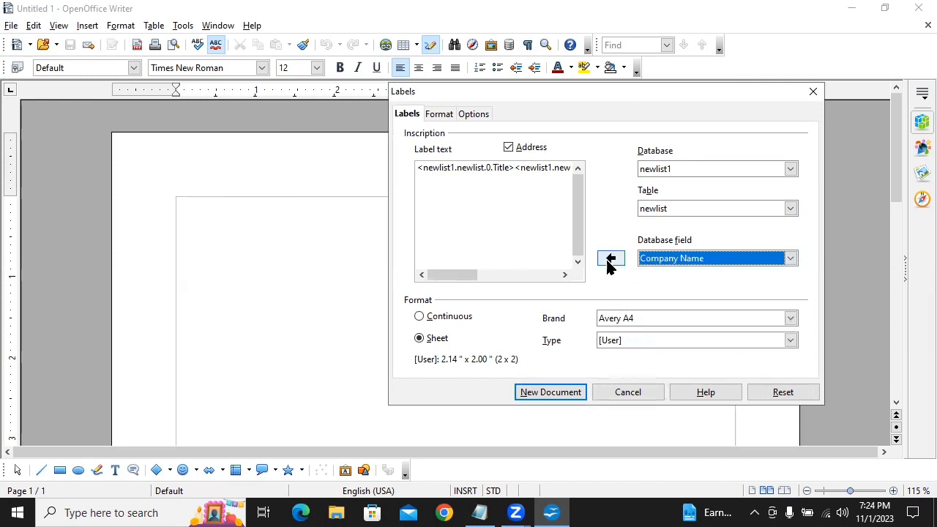
click(691, 259)
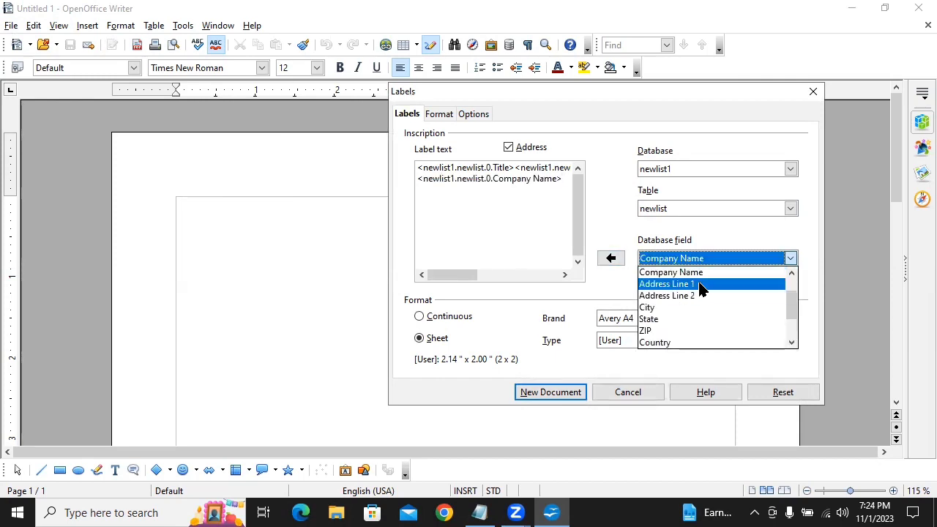
click(699, 286)
click(611, 260)
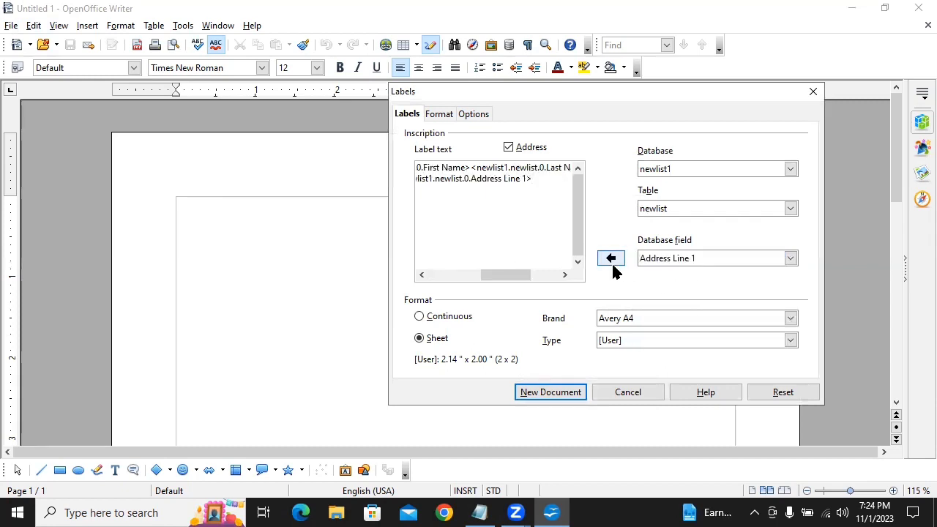
click(690, 260)
click(688, 284)
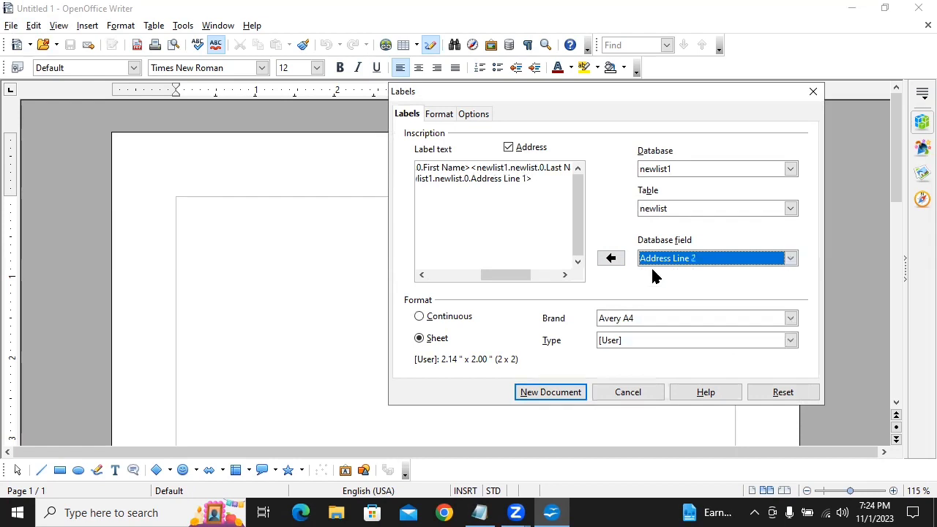
click(612, 263)
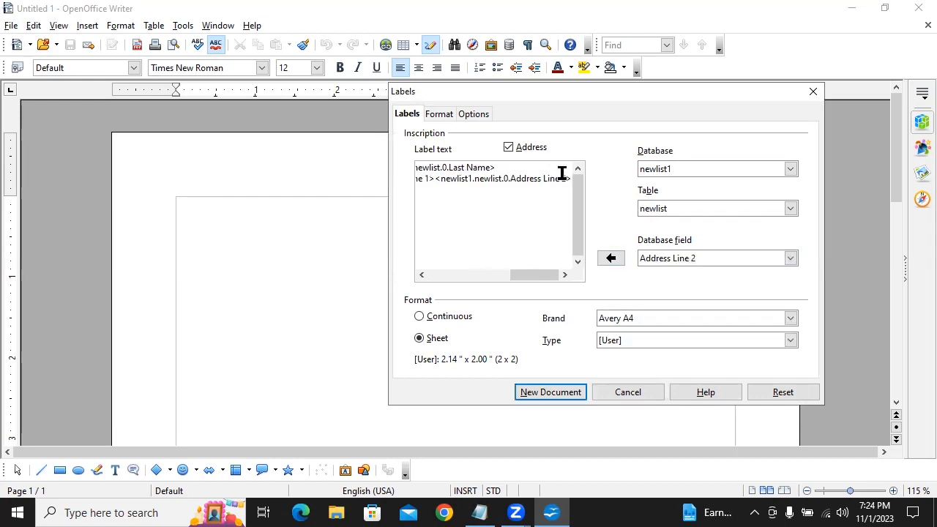
key(Return)
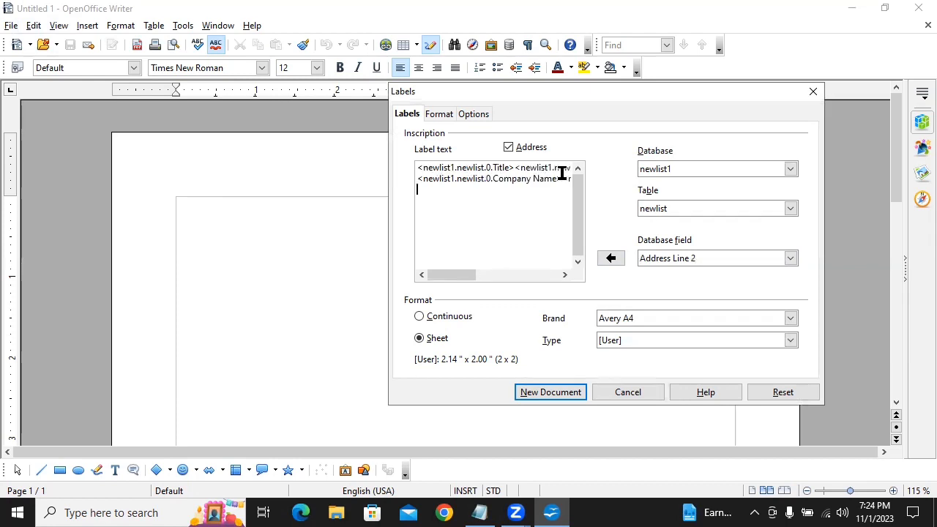
Add City and State fields on the third line, then start a fourth line
click(727, 260)
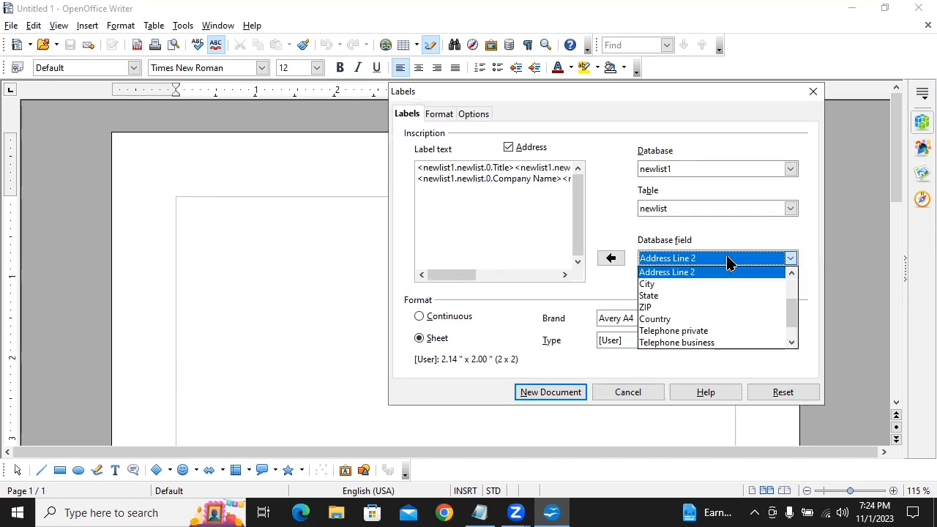
click(680, 283)
click(612, 259)
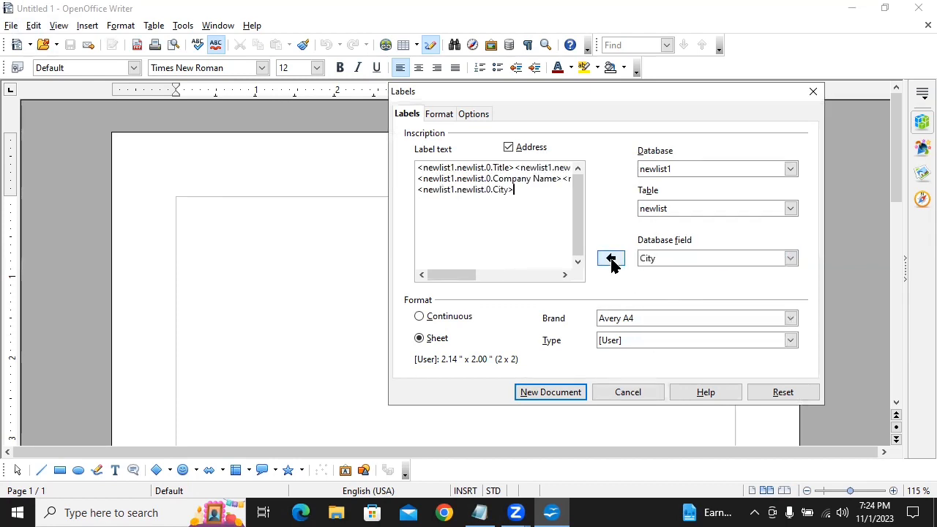
click(699, 259)
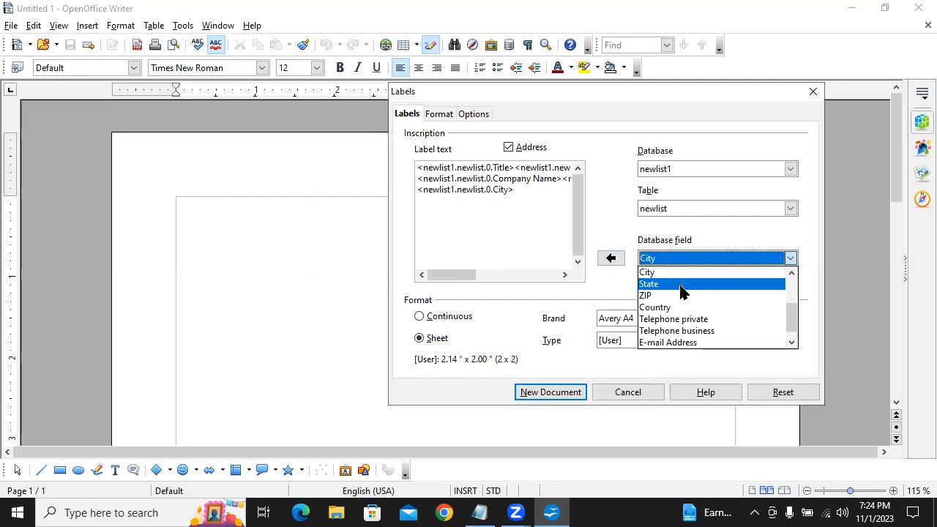
click(682, 286)
click(612, 258)
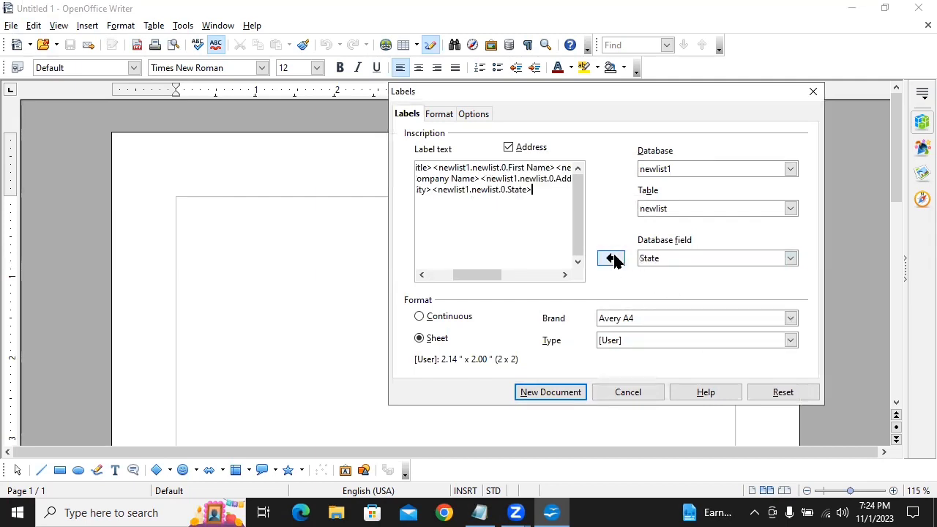
click(689, 260)
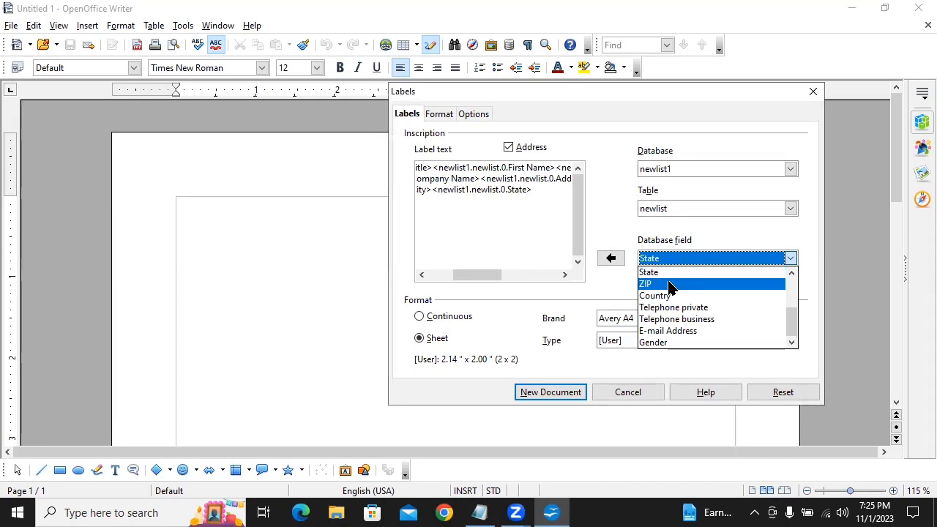
click(542, 195)
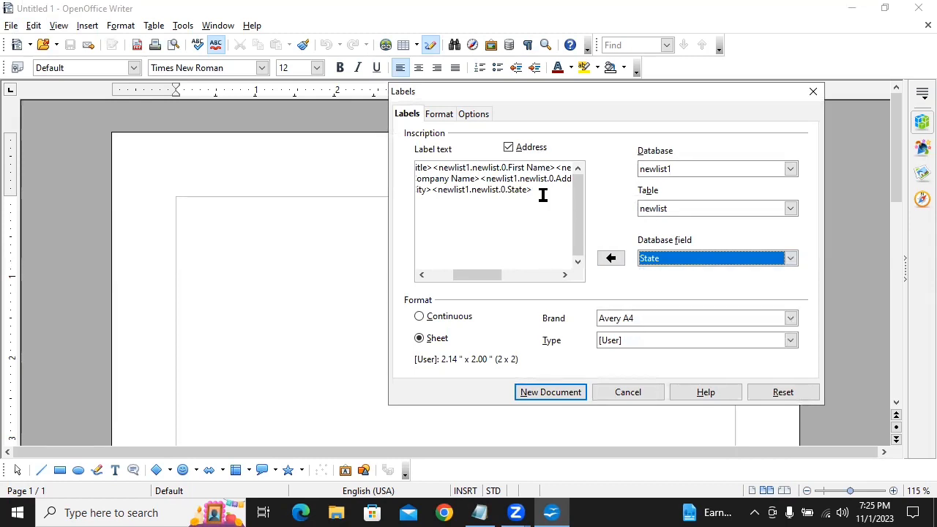
key(Return)
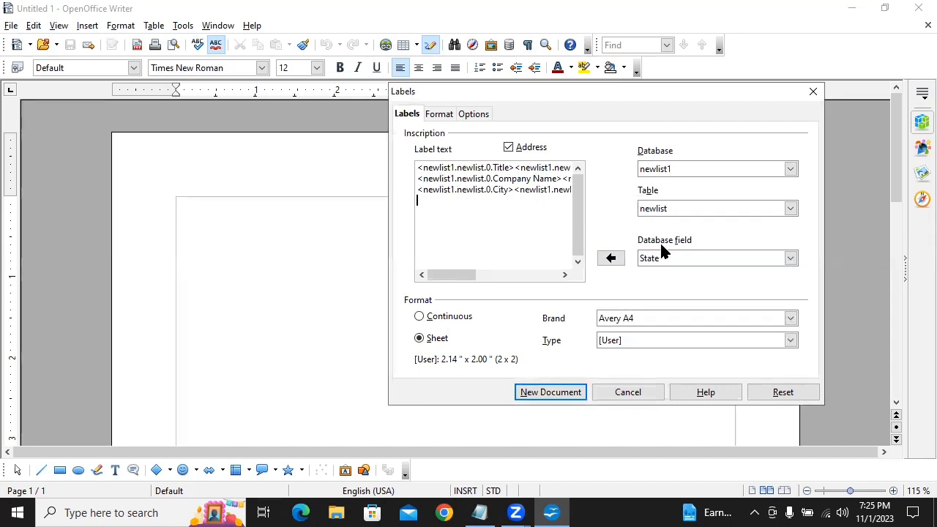
Remove an accidentally duplicated State field from the fourth line
click(695, 262)
click(678, 272)
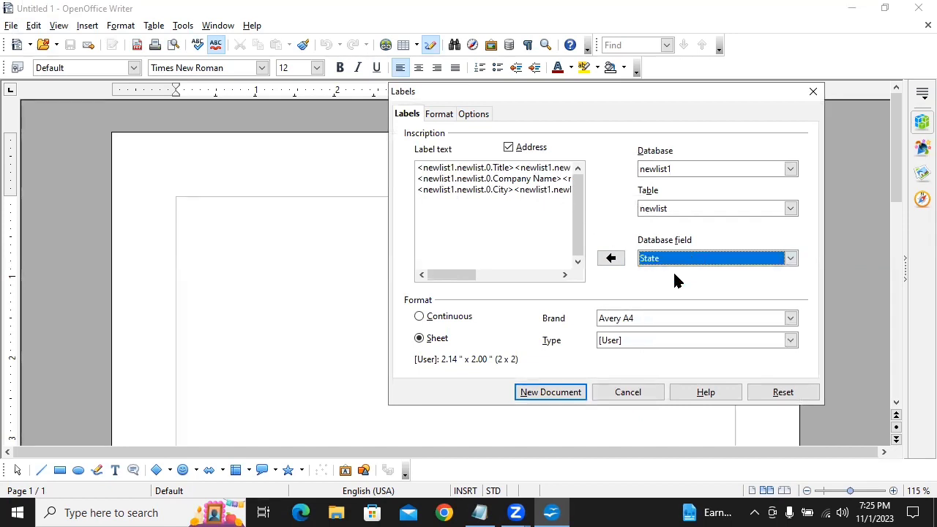
click(612, 258)
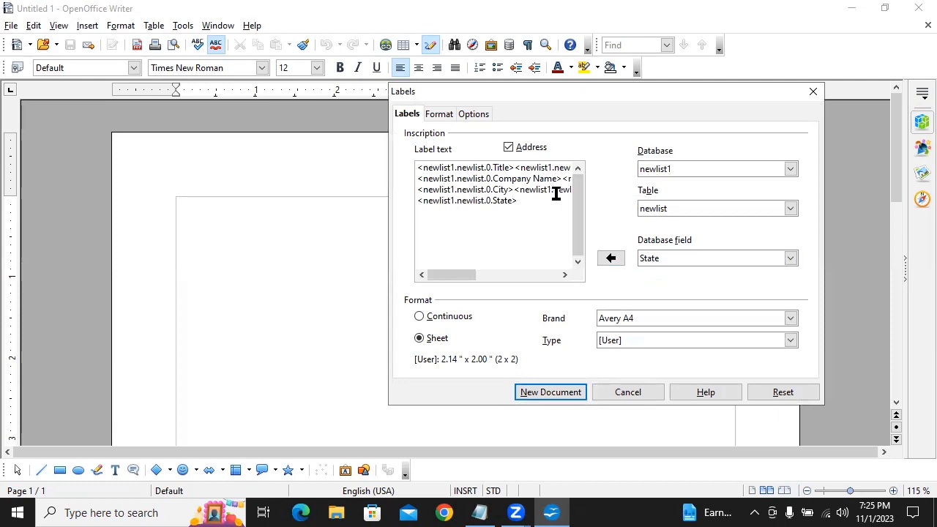
key(End)
click(469, 199)
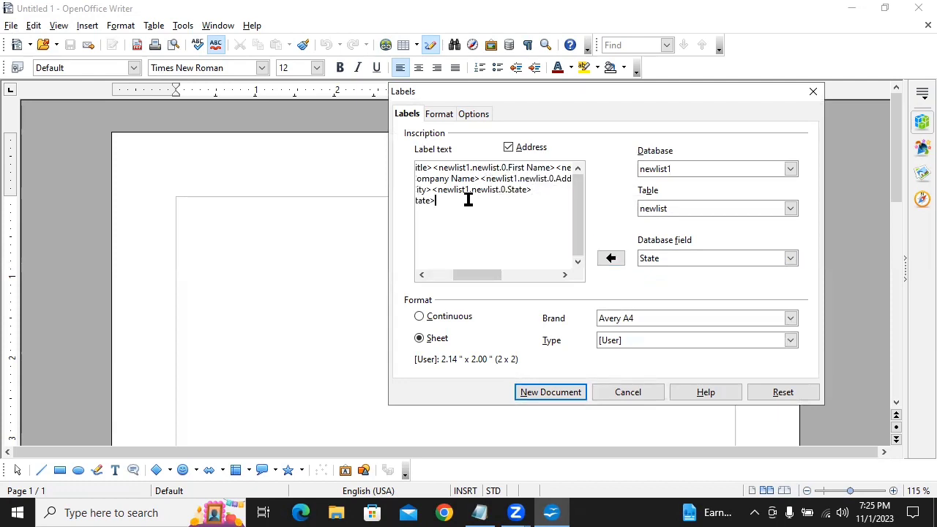
key(BackSpace)
key(BackSpace)
key(BackSpace)
key(BackSpace)
key(BackSpace)
key(BackSpace)
key(BackSpace)
key(BackSpace)
key(BackSpace)
key(BackSpace)
key(BackSpace)
key(BackSpace)
key(BackSpace)
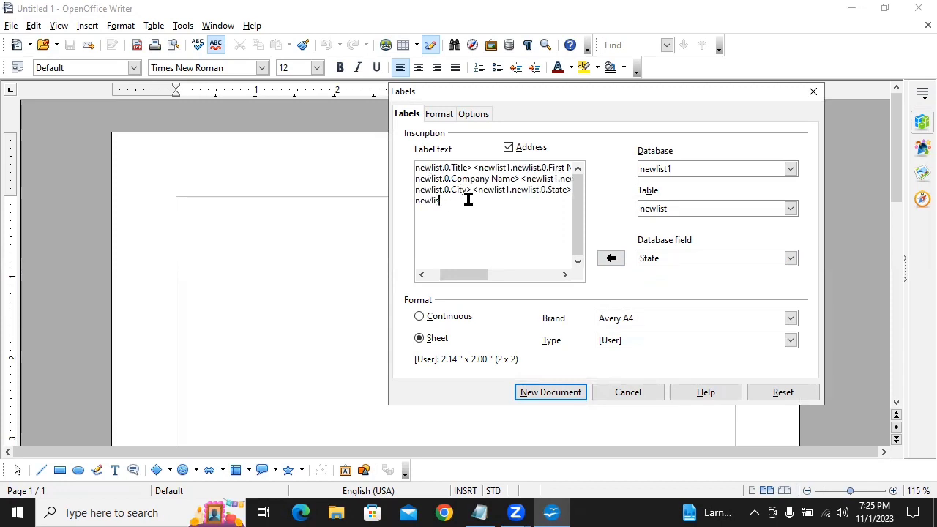
key(Home)
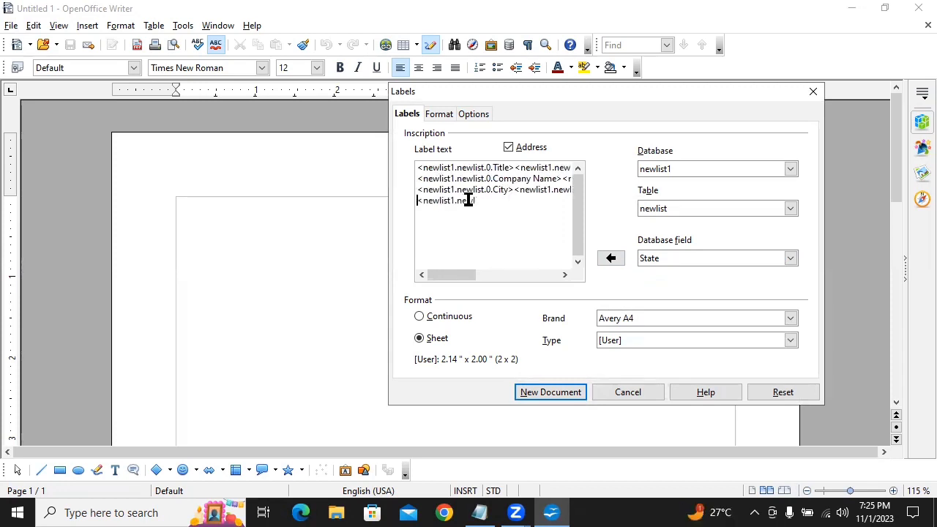
key(Delete)
key(Delete)
key(Delete)
key(Delete)
key(Delete)
key(Delete)
key(Delete)
key(Delete)
key(Delete)
key(Delete)
key(Delete)
key(Delete)
Add Country and ZIP fields on the fourth line, then start a fifth line
click(694, 259)
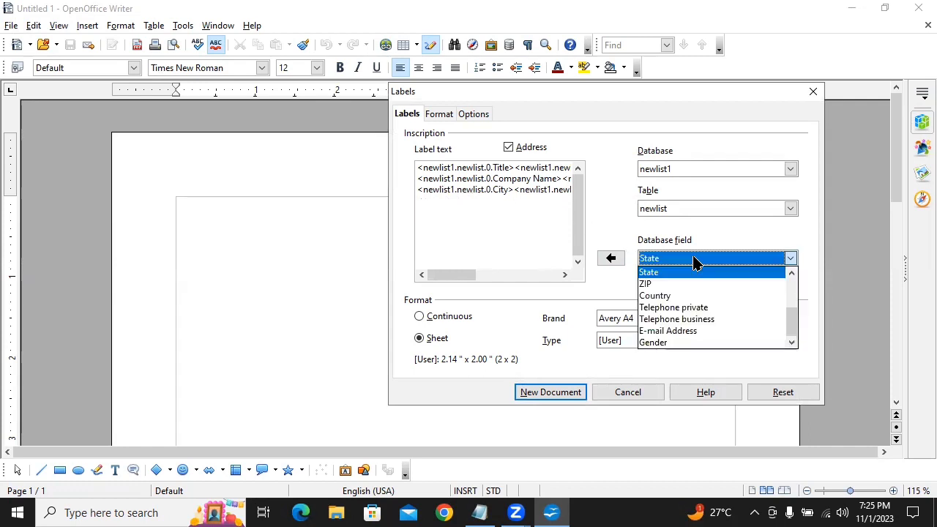
click(659, 281)
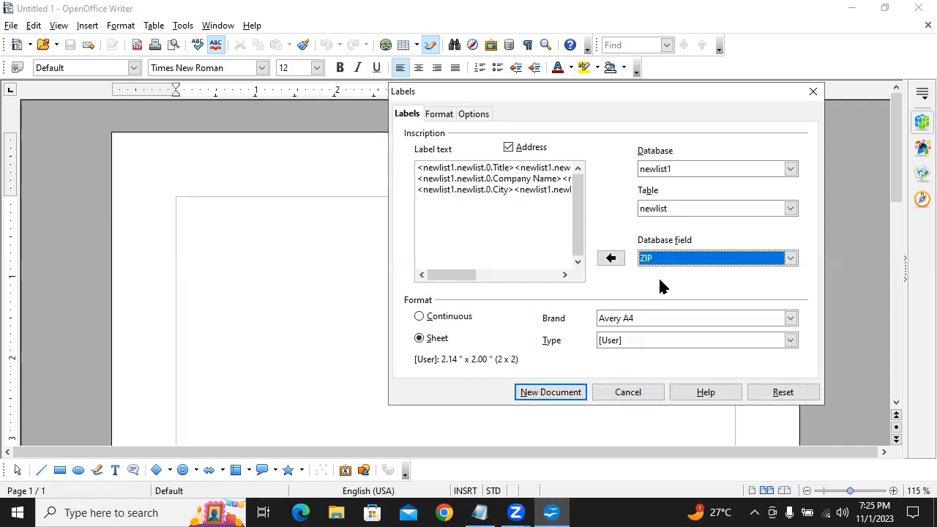
click(707, 254)
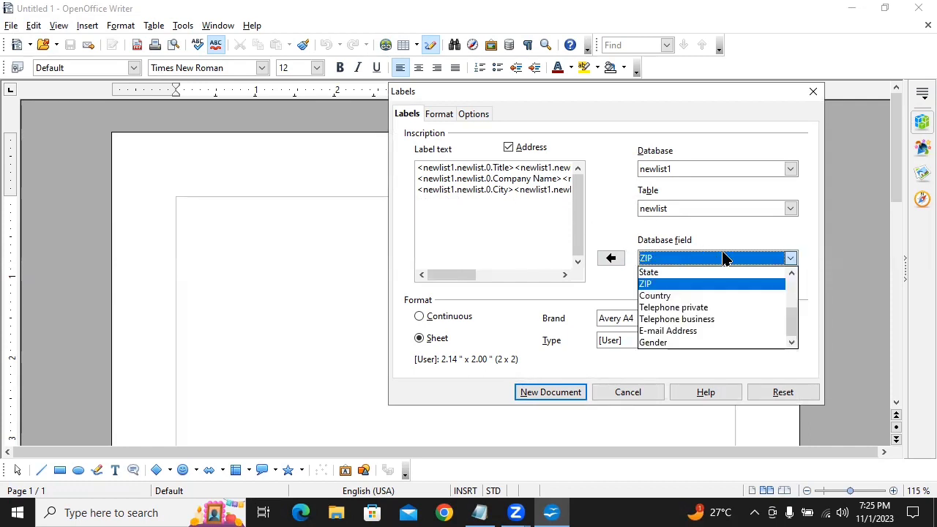
click(668, 295)
click(610, 258)
click(681, 260)
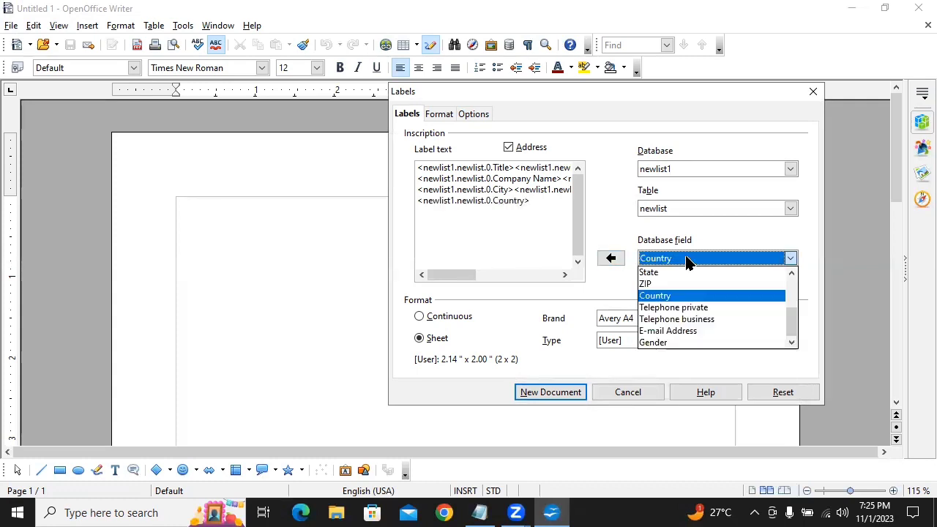
click(662, 284)
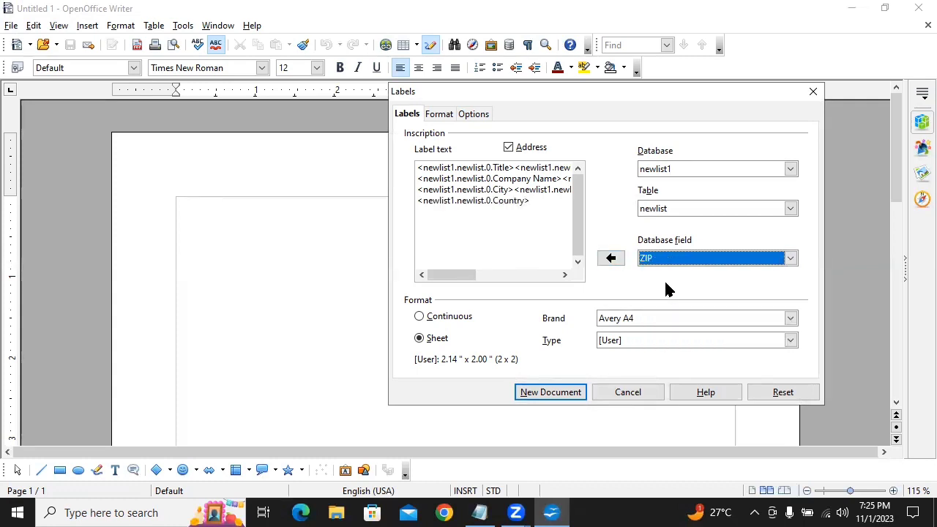
click(613, 263)
click(547, 206)
key(Return)
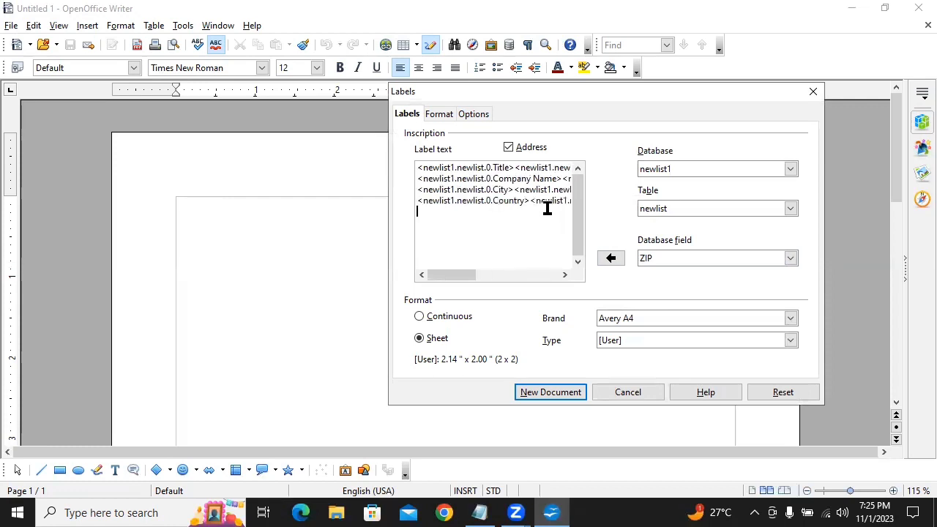
Add Telephone private and Telephone business fields on the fifth line
click(703, 258)
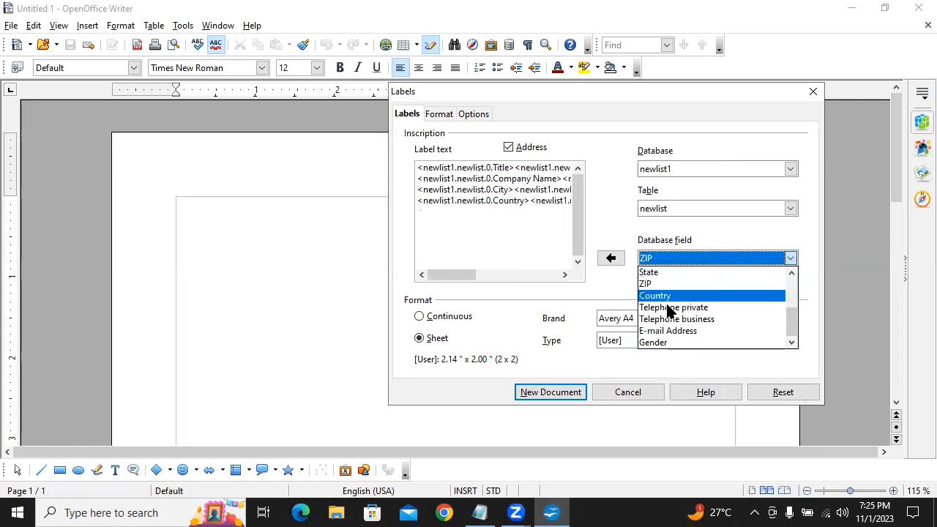
click(688, 310)
click(611, 258)
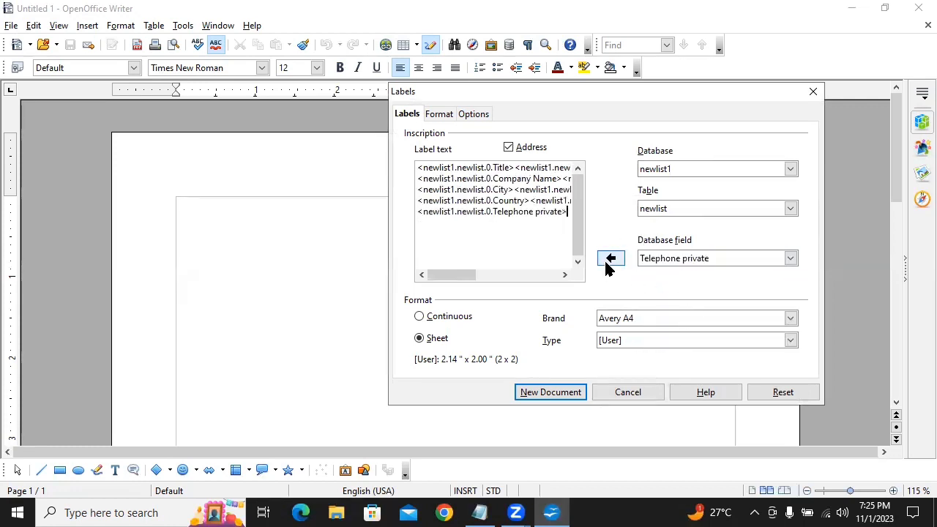
click(669, 262)
click(711, 318)
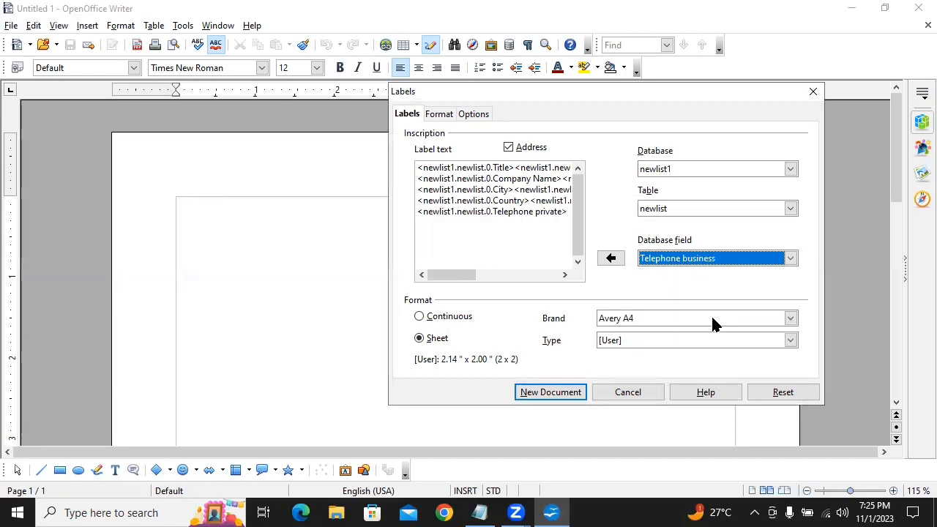
click(612, 259)
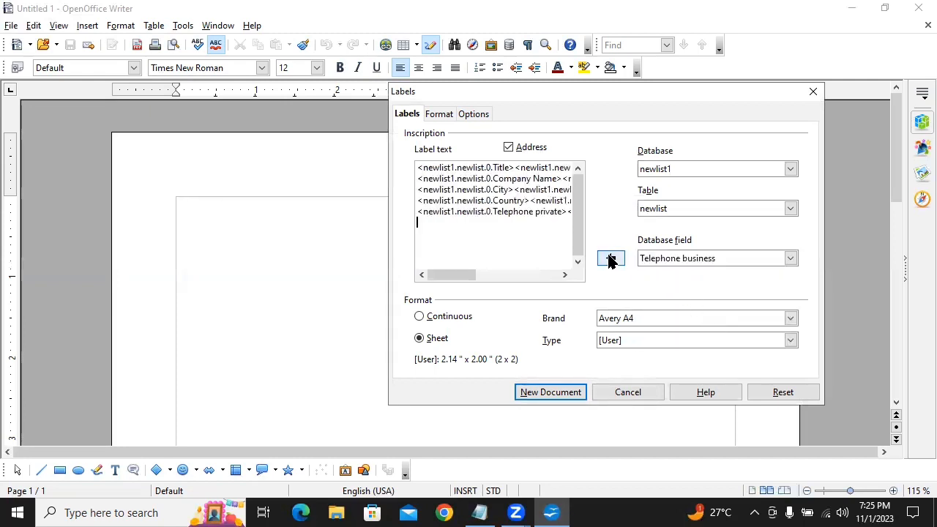
Append the E-mail Address and Gender fields to the label text
click(659, 259)
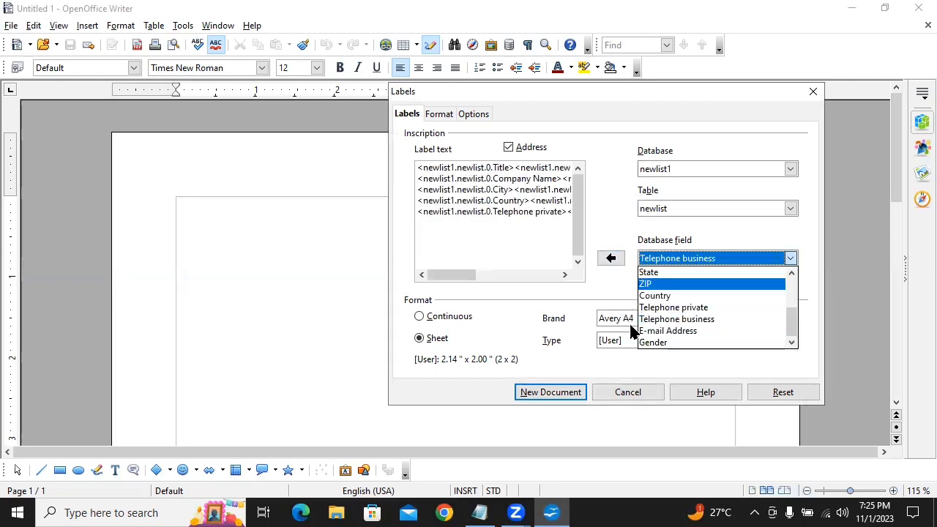
click(688, 331)
click(611, 259)
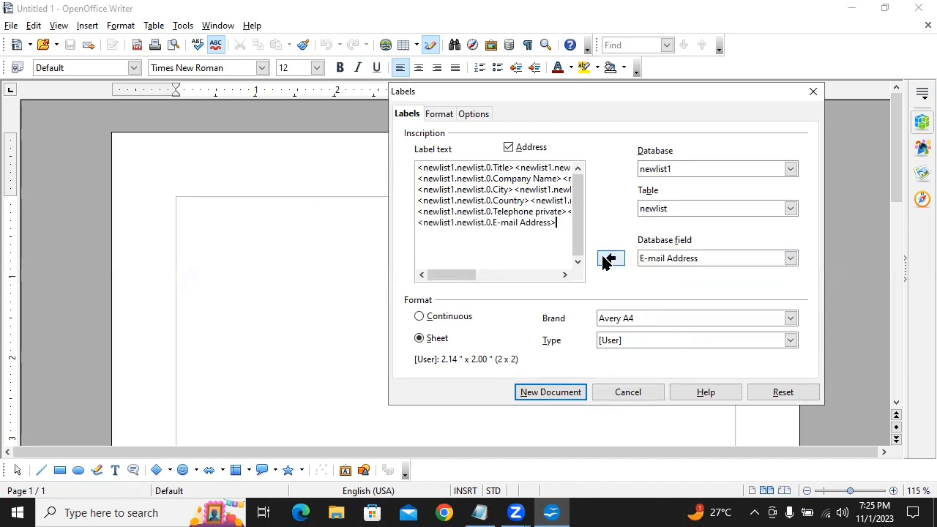
click(669, 260)
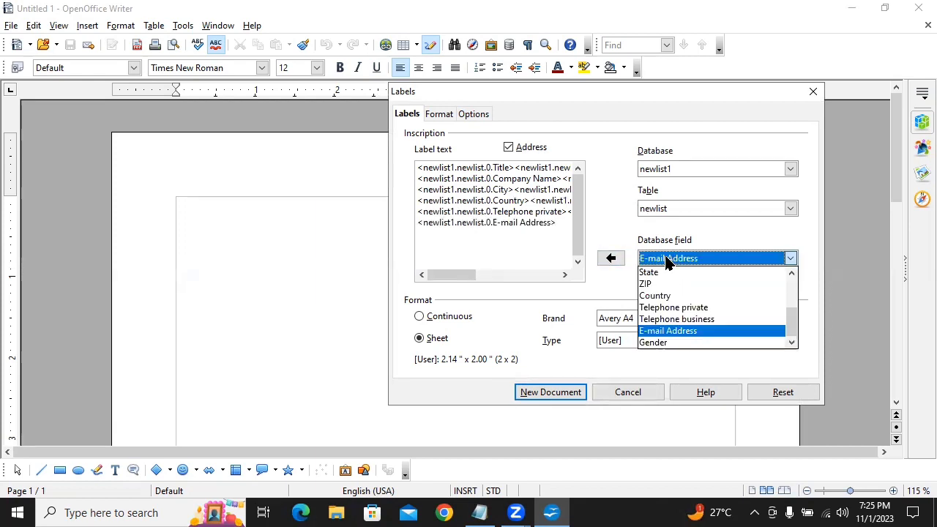
click(685, 344)
click(612, 263)
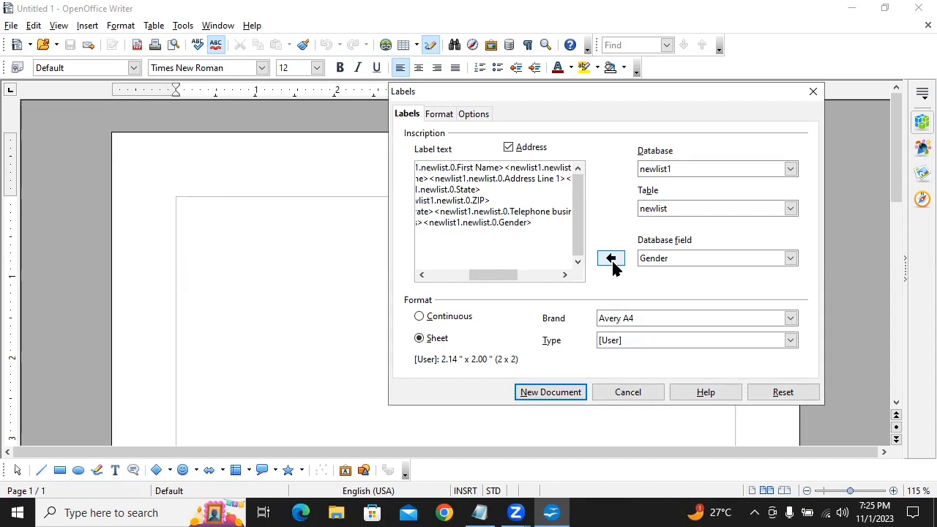
Change the horizontal pitch to 5.00" after trying 7 and 3, keeping 4.00" vertical pitch
click(442, 115)
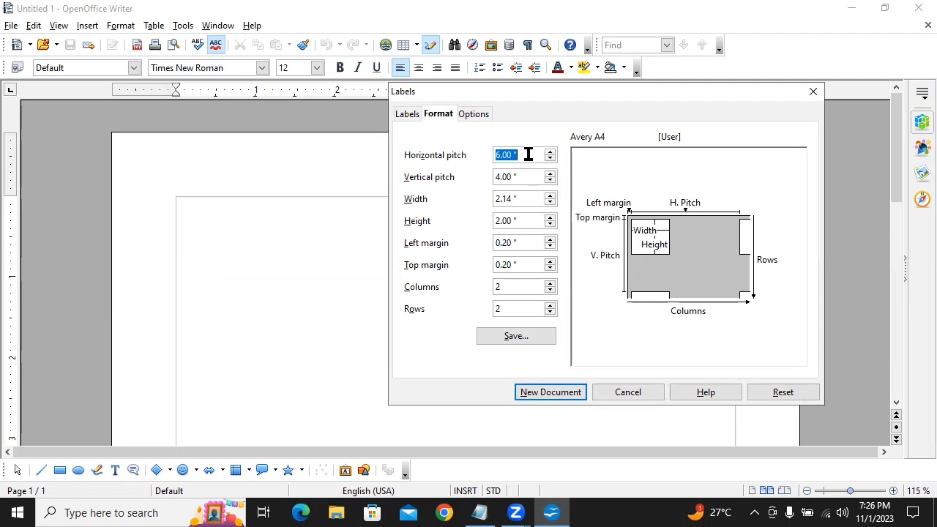
text(7)
key(Tab)
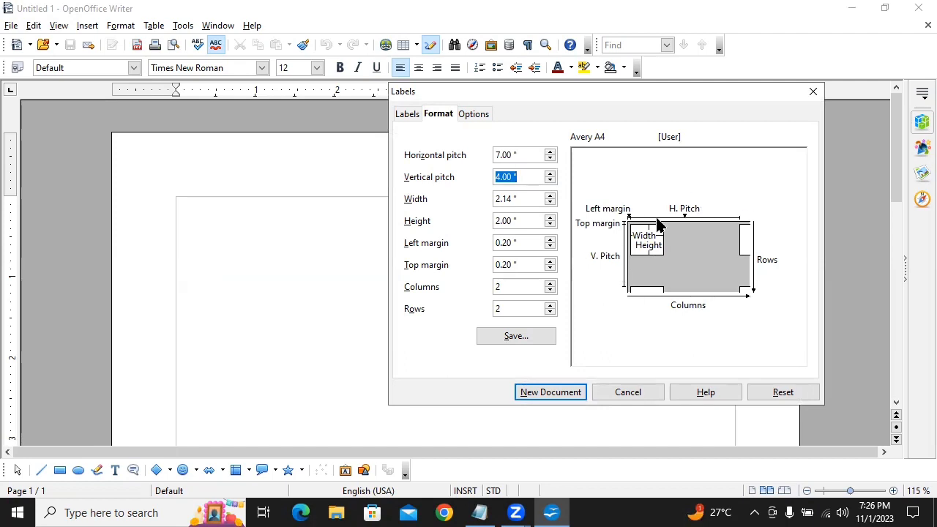
click(519, 154)
double_click(519, 154)
text(3)
key(Tab)
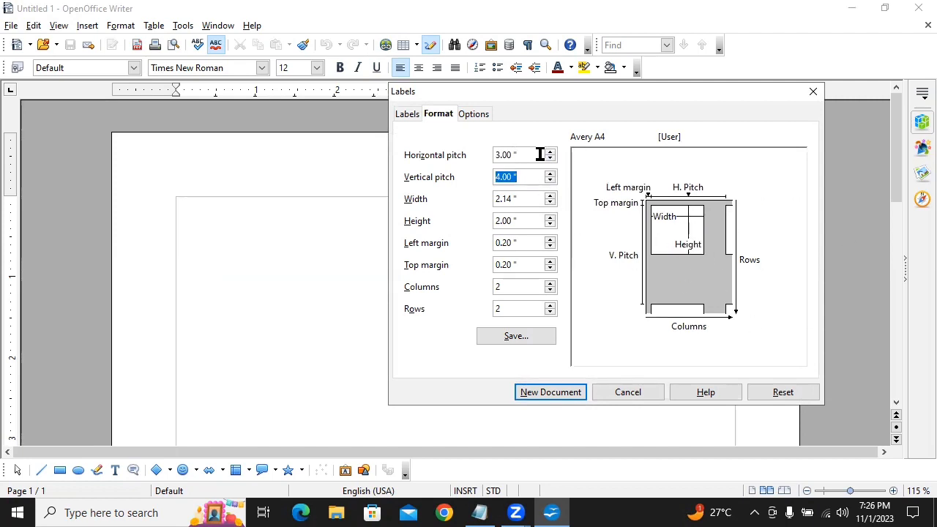
click(529, 153)
double_click(529, 153)
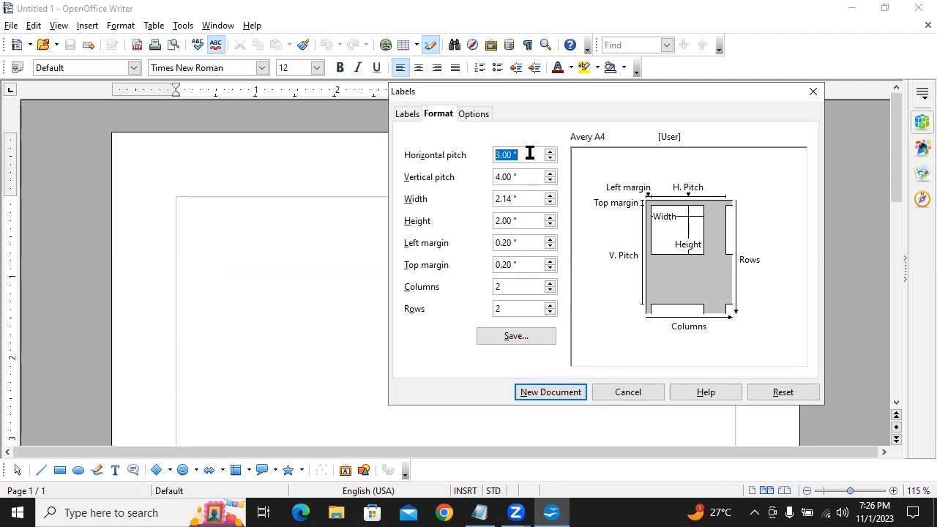
text(5)
key(Tab)
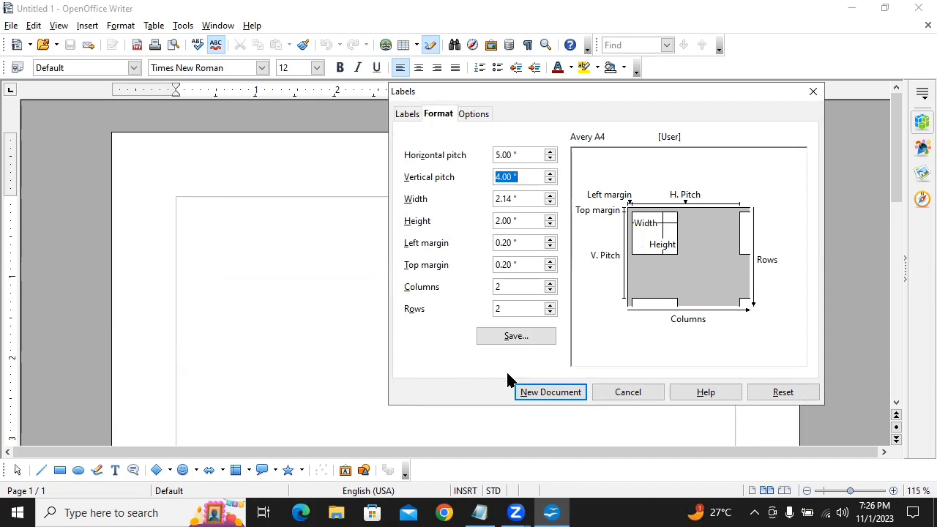
click(478, 116)
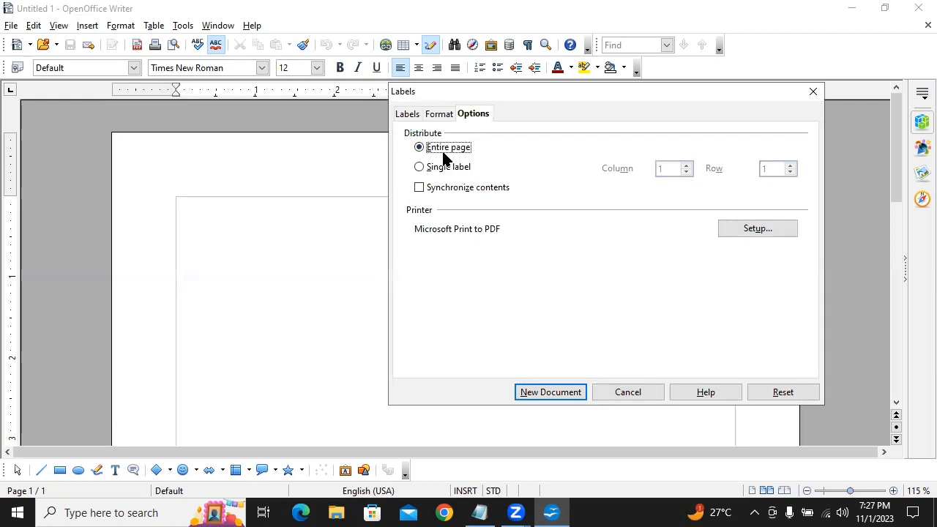
Create the label sheet as a new document and scroll through the field-filled labels
click(564, 396)
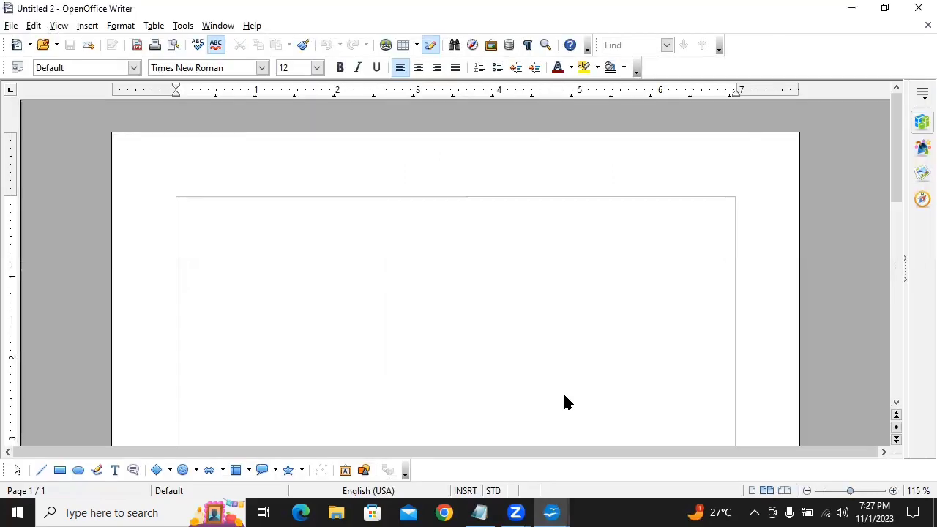
scroll(444, 282, down, 1)
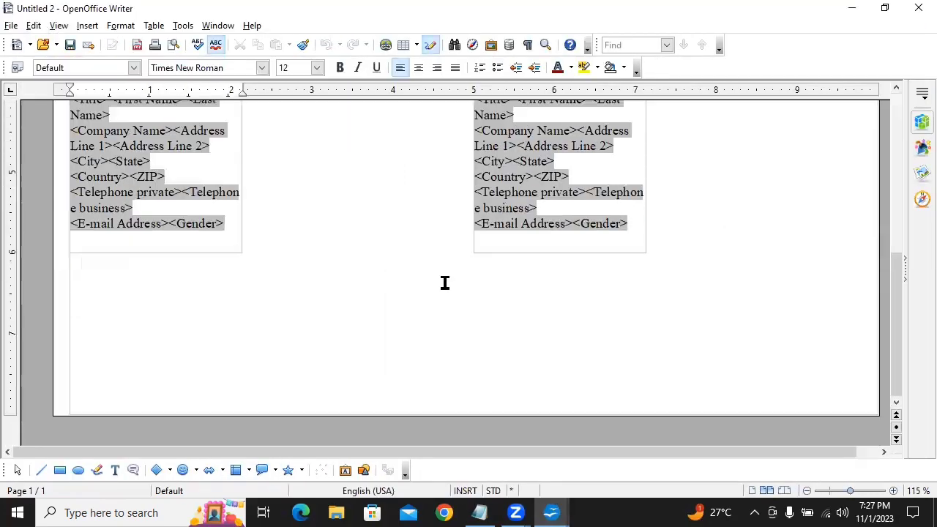
scroll(445, 283, up, 1)
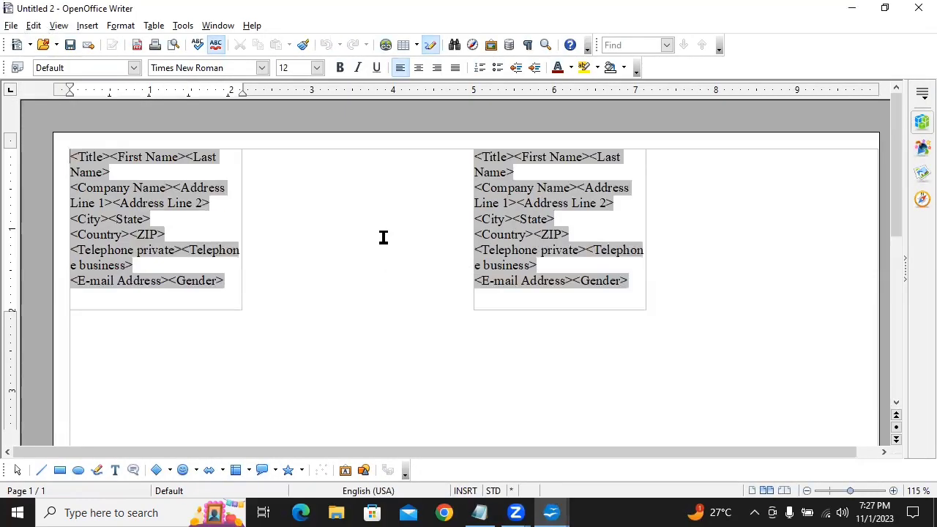
scroll(383, 238, down, 1)
scroll(382, 238, up, 1)
scroll(285, 285, down, 1)
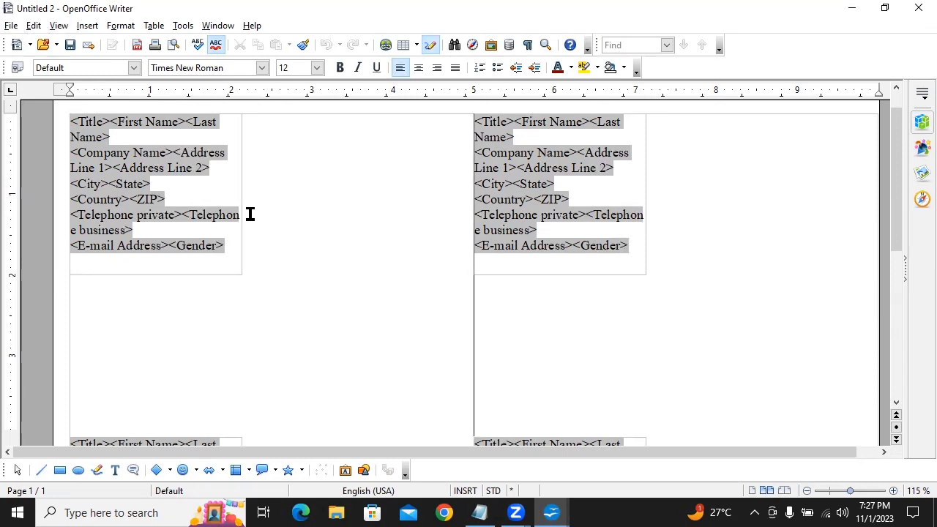
Print the labels as a form letter to a single file named lebel
click(11, 24)
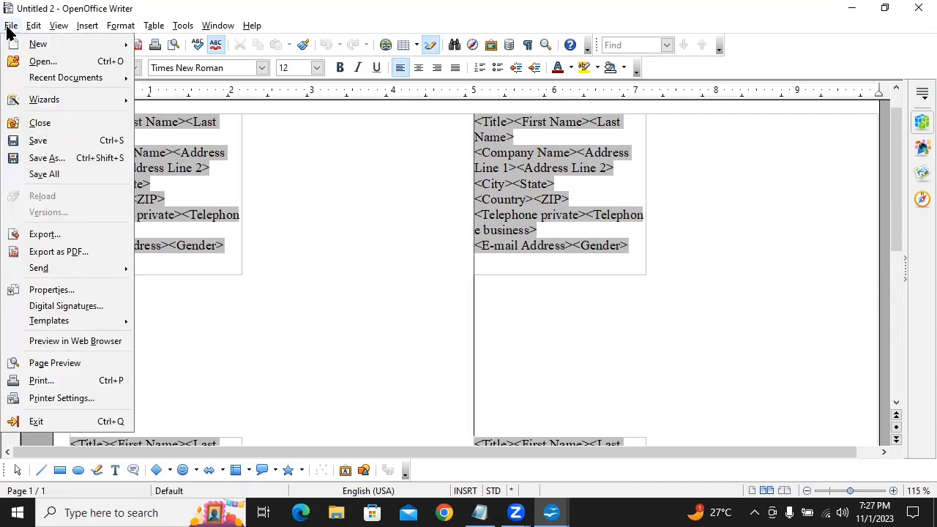
click(62, 385)
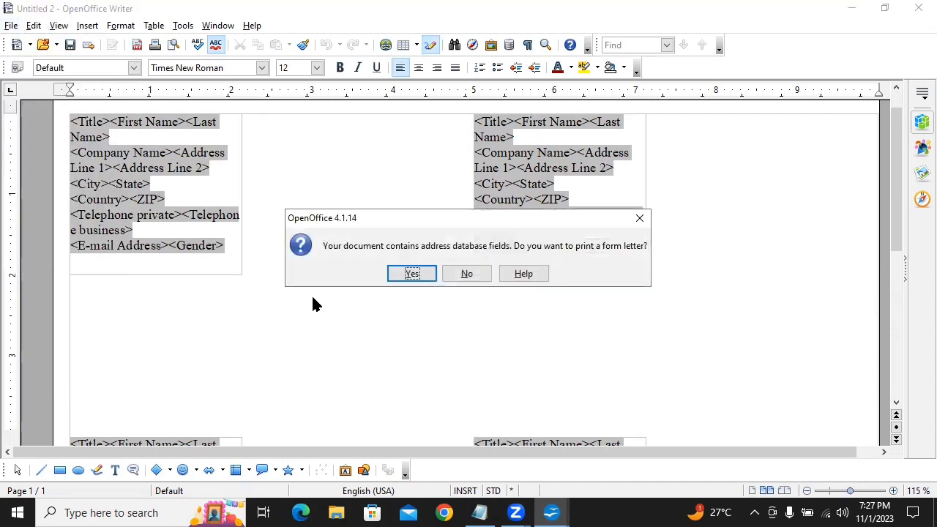
click(404, 278)
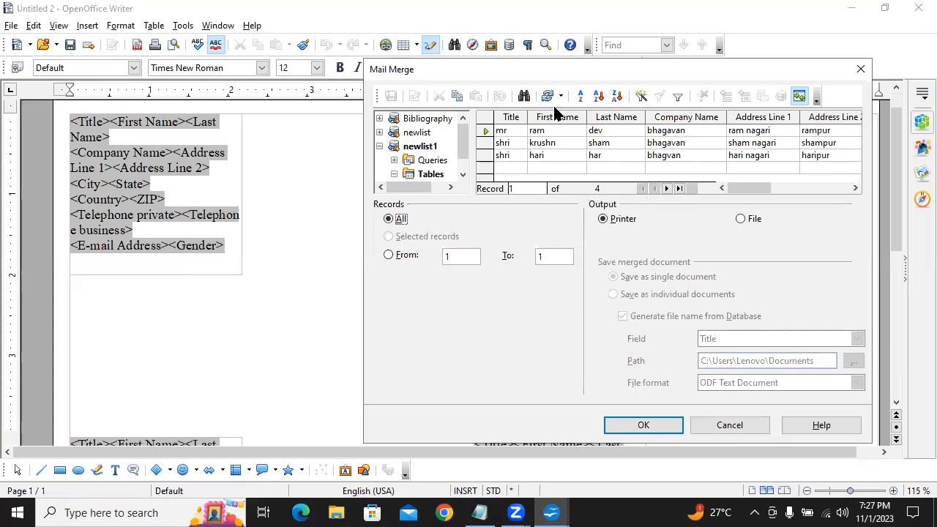
click(740, 219)
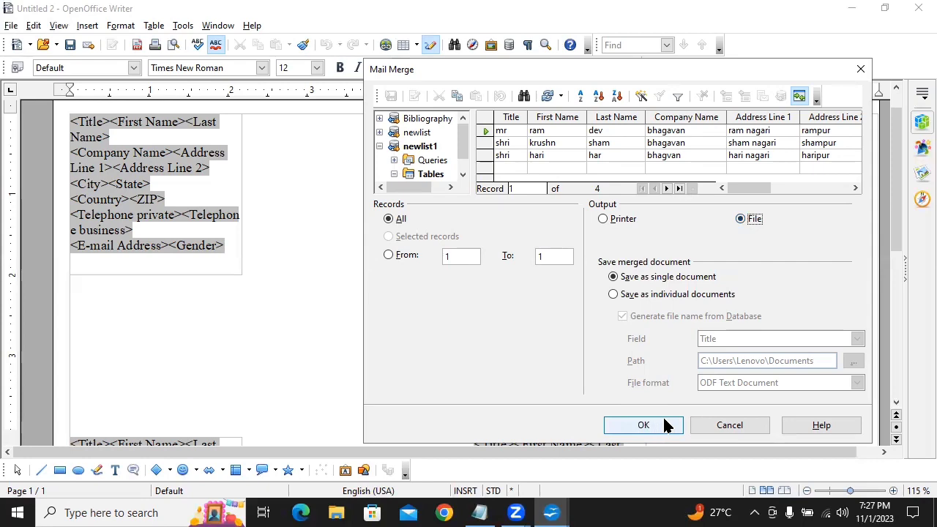
click(642, 425)
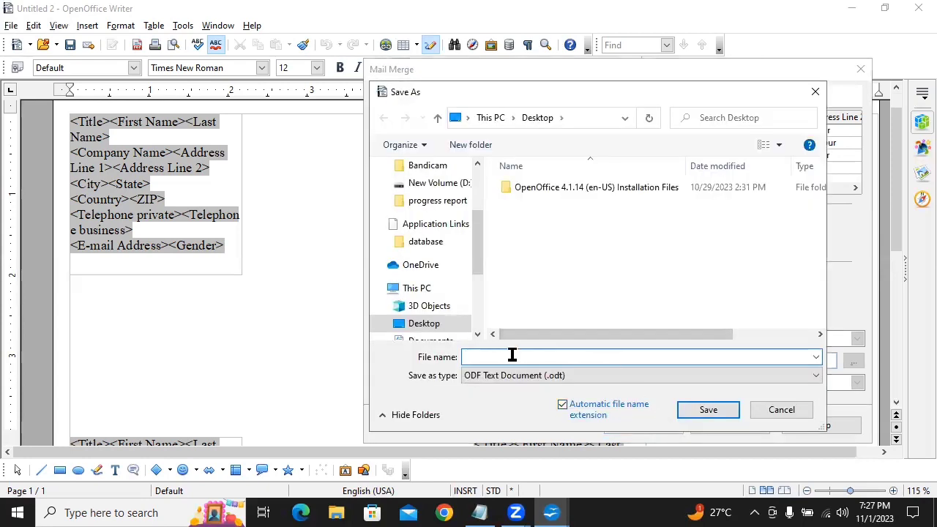
text(lebel)
click(686, 407)
click(665, 425)
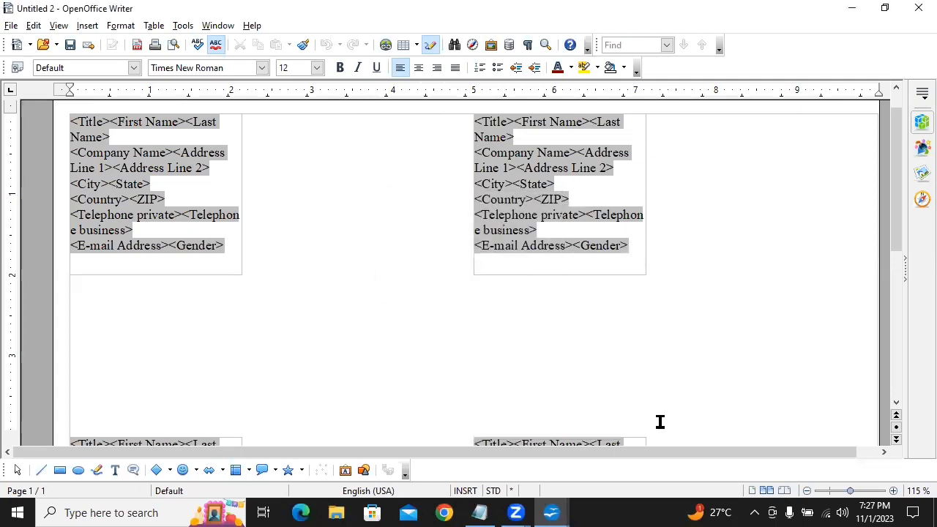
Save the label document as Untitled 2 and close both Writer windows
click(919, 8)
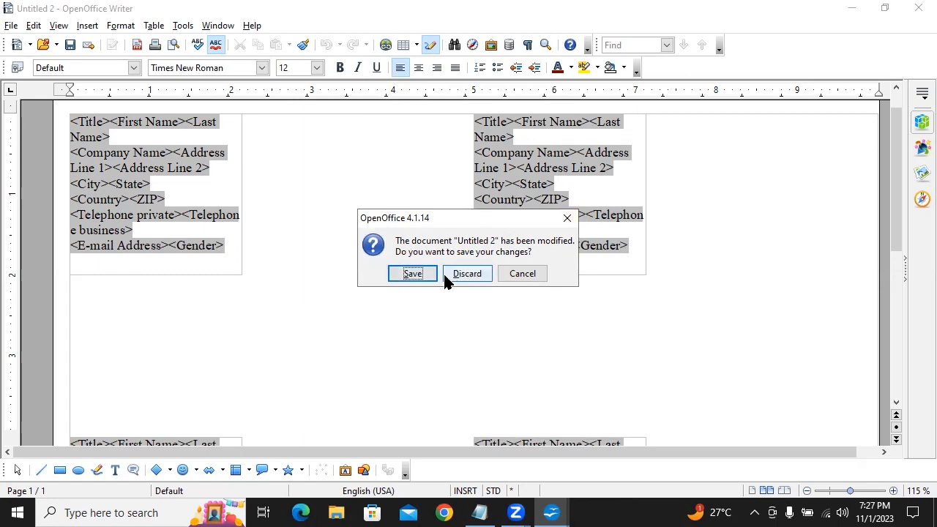
click(422, 278)
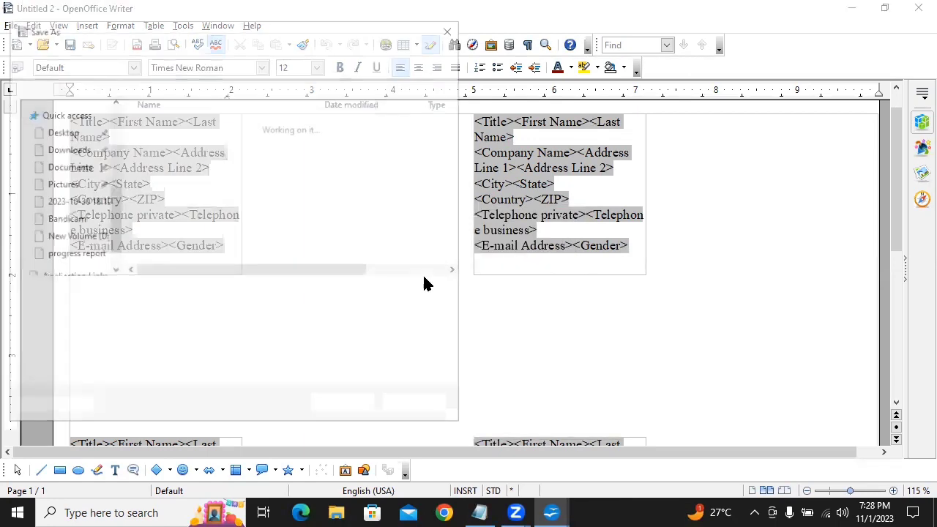
key(Return)
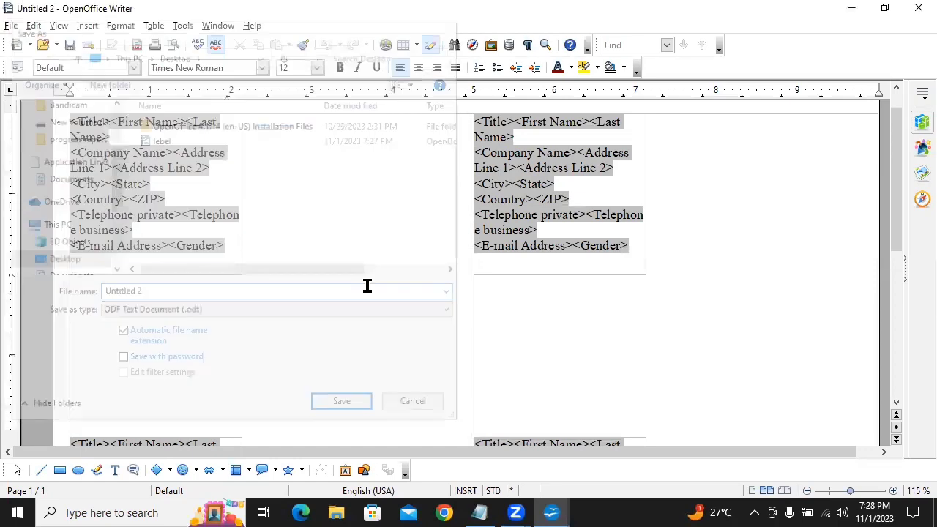
click(918, 9)
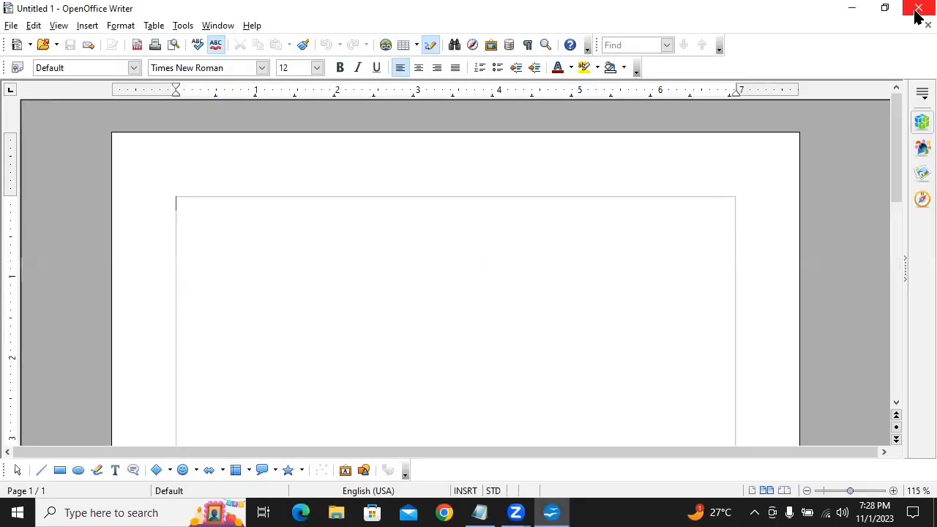
click(917, 8)
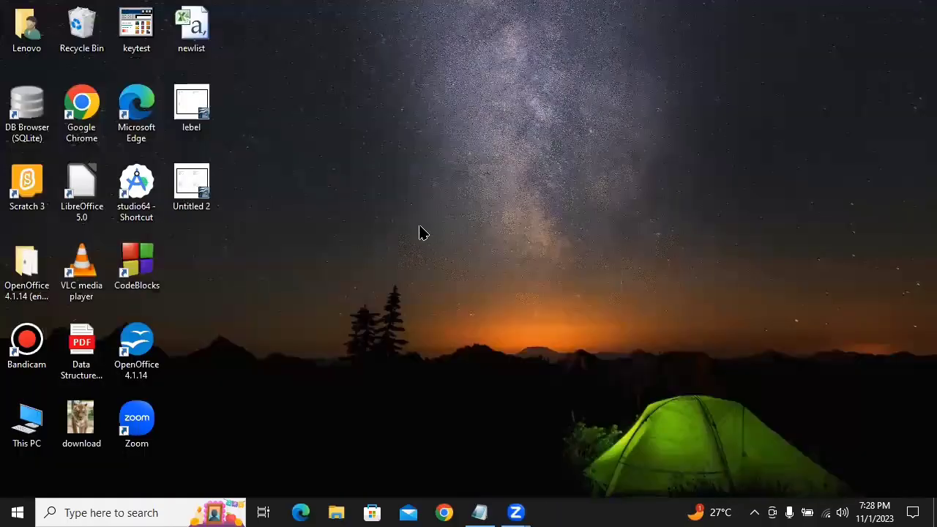
Open lebel from the desktop and browse the merged labels, selecting the first label's frame
double_click(189, 107)
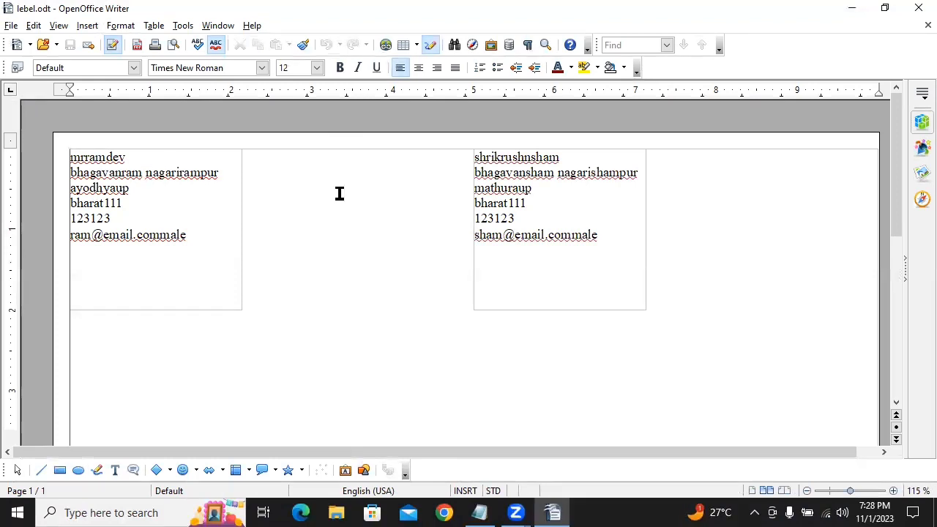
scroll(339, 193, down, 10)
scroll(339, 193, up, 10)
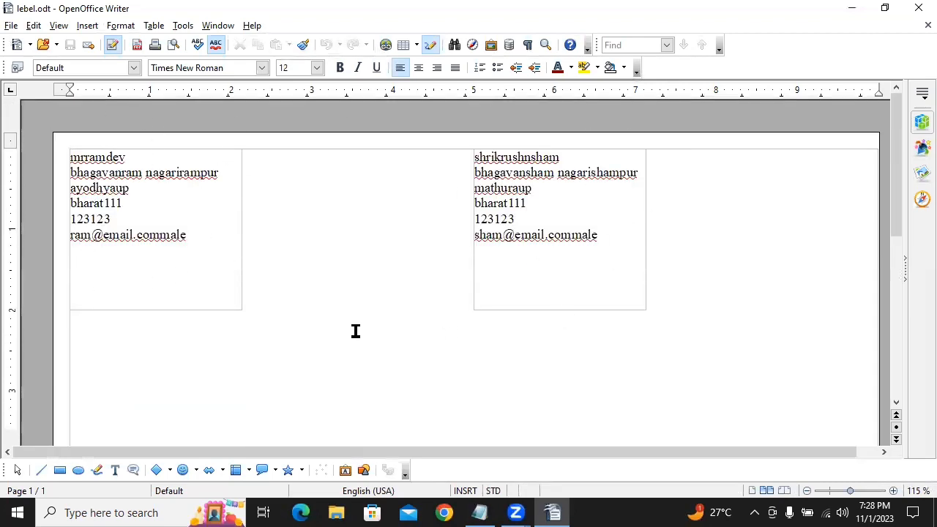
click(242, 240)
scroll(293, 228, down, 1)
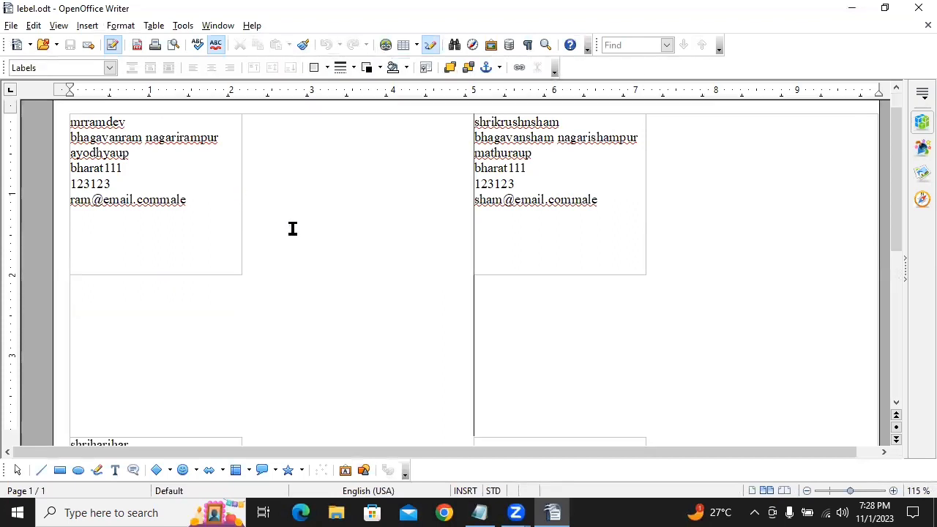
click(292, 229)
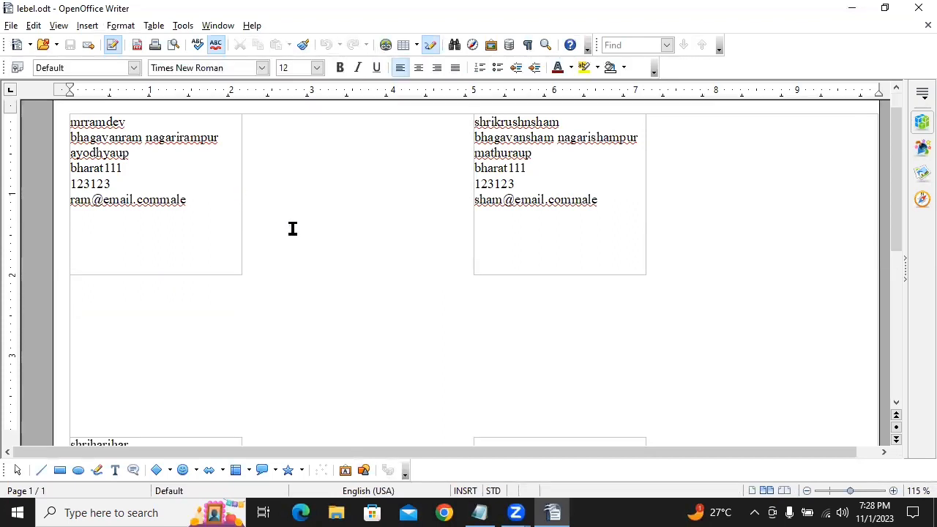